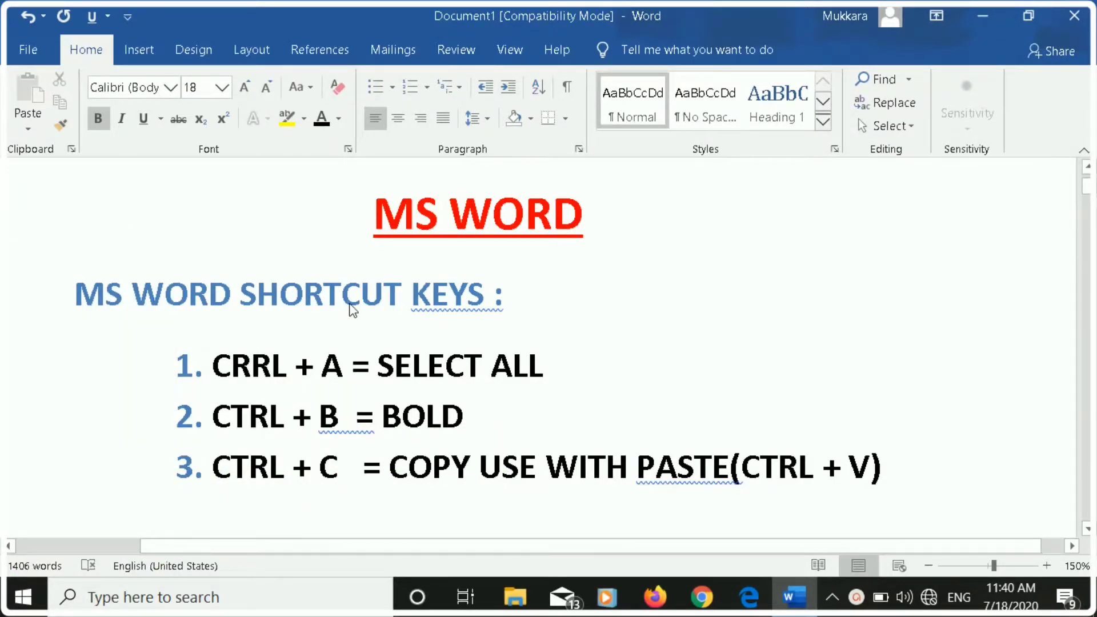
Correct the misspelled "CRRL" to "CTRL" in the first item of the shortcut list.
scroll(349, 306, "down", 1)
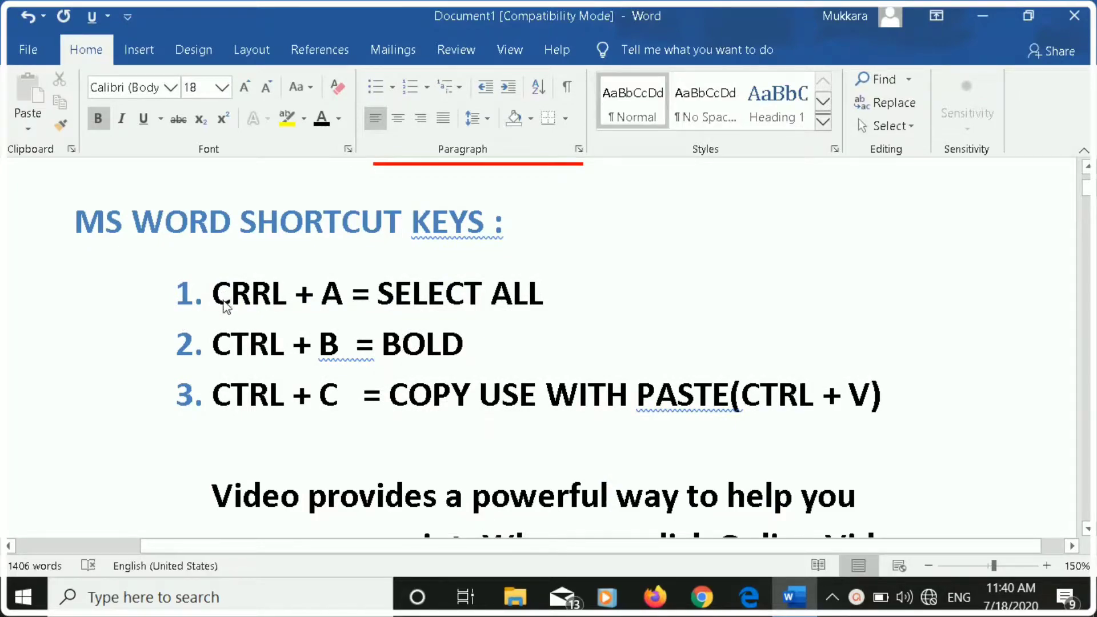
left_click(252, 297)
key("BackSpace")
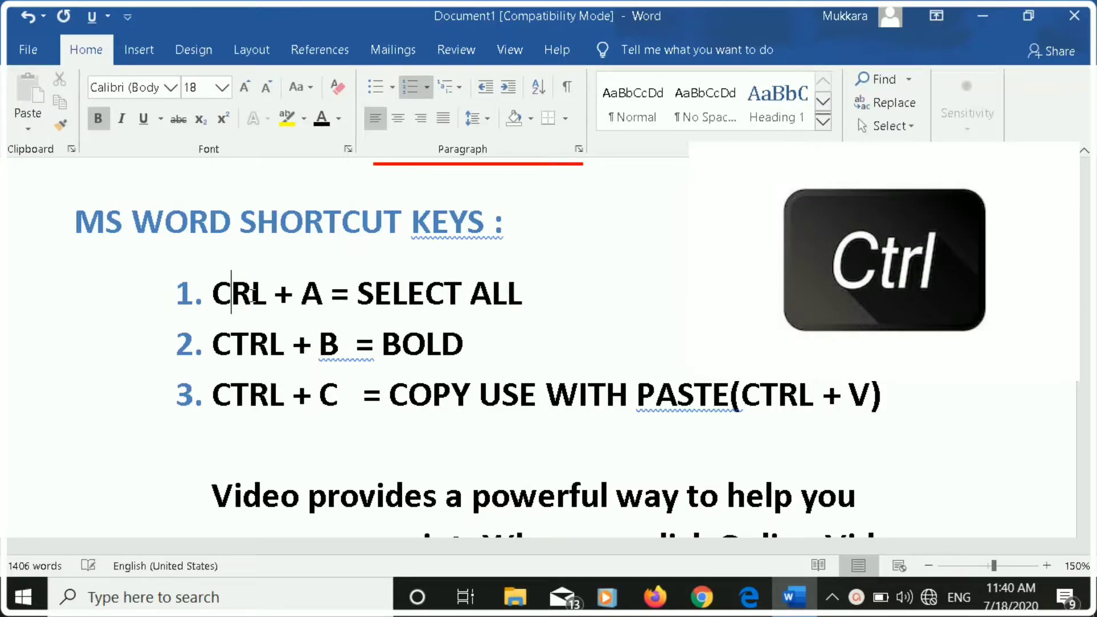
type("T")
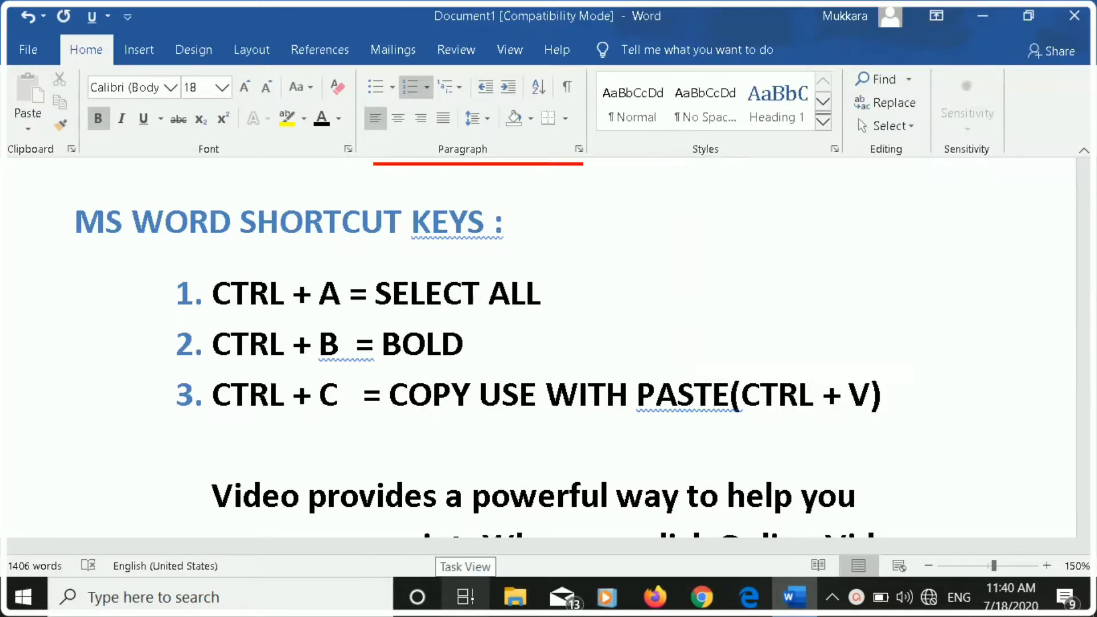
Select the entire document and clear the selection again.
key("ctrl+a")
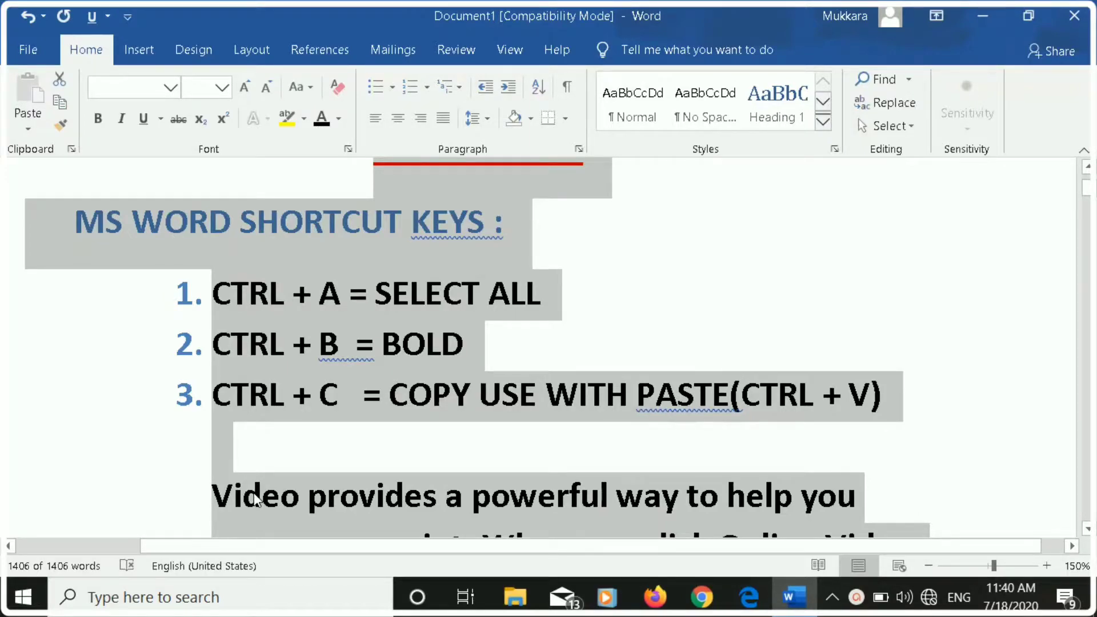
left_click(653, 314)
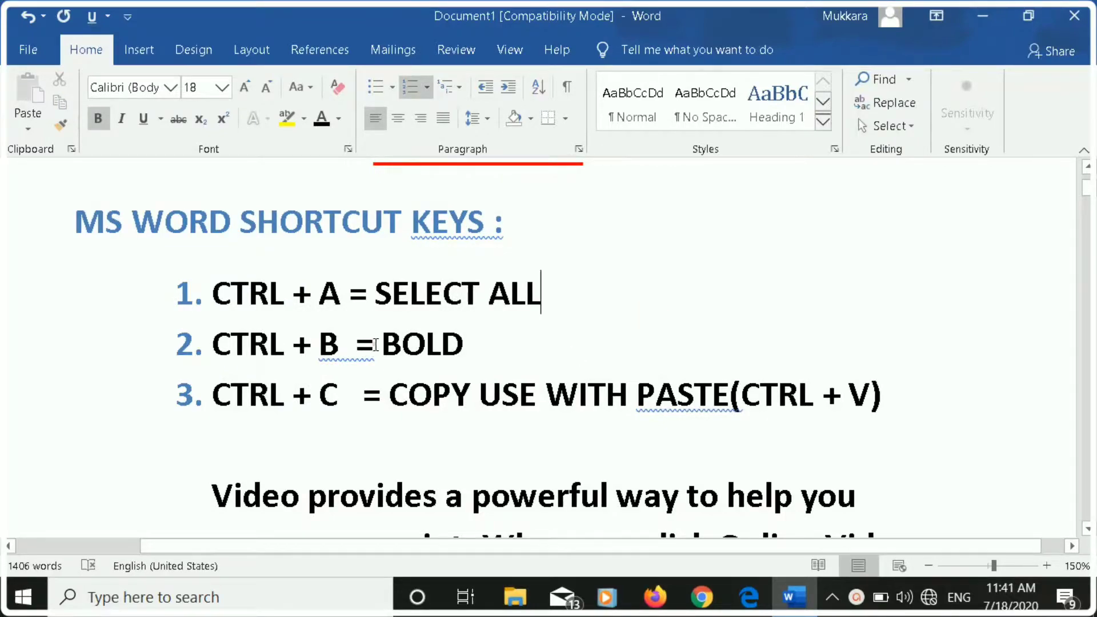
Toggle bold off and back on for "= BOLD" in list item 2, and colour that text theme orange.
left_click_drag(375, 345, 433, 358)
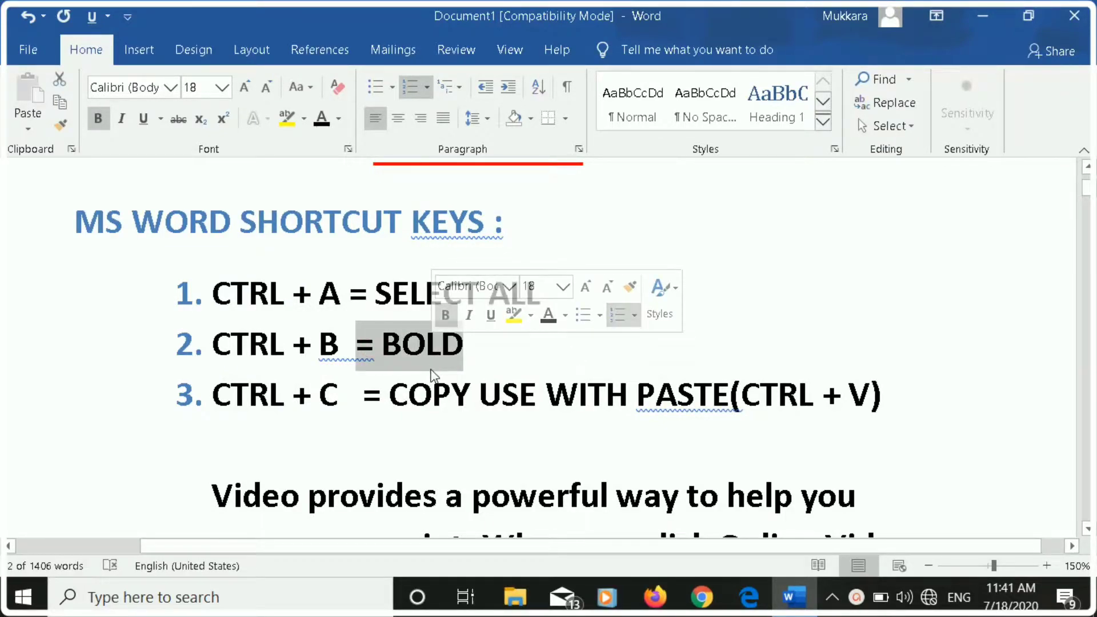
key("ctrl+b")
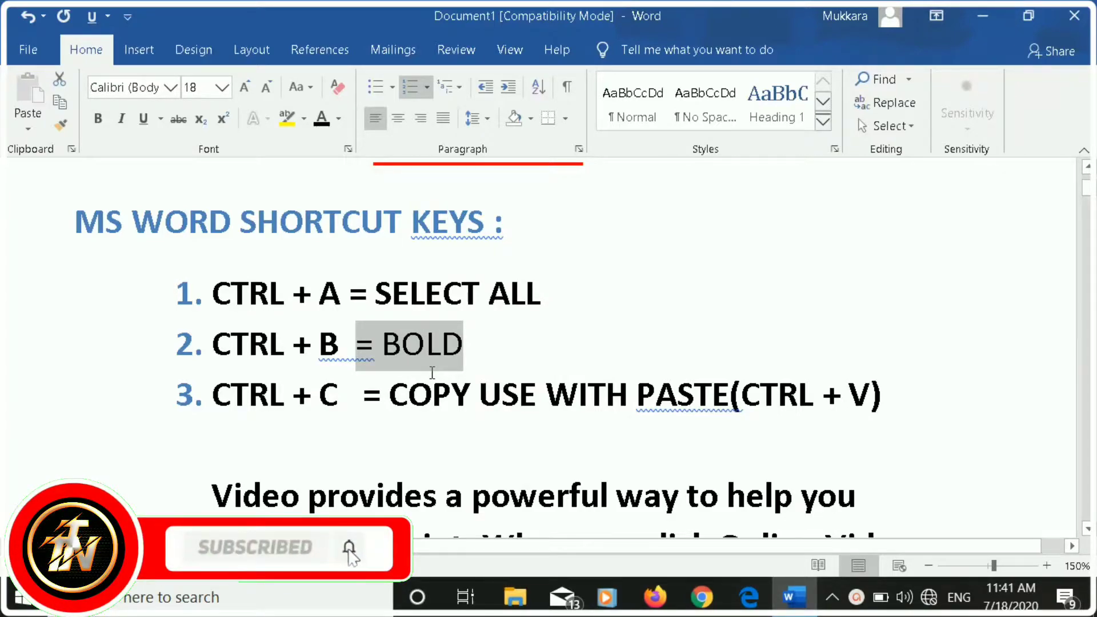
key("ctrl+b")
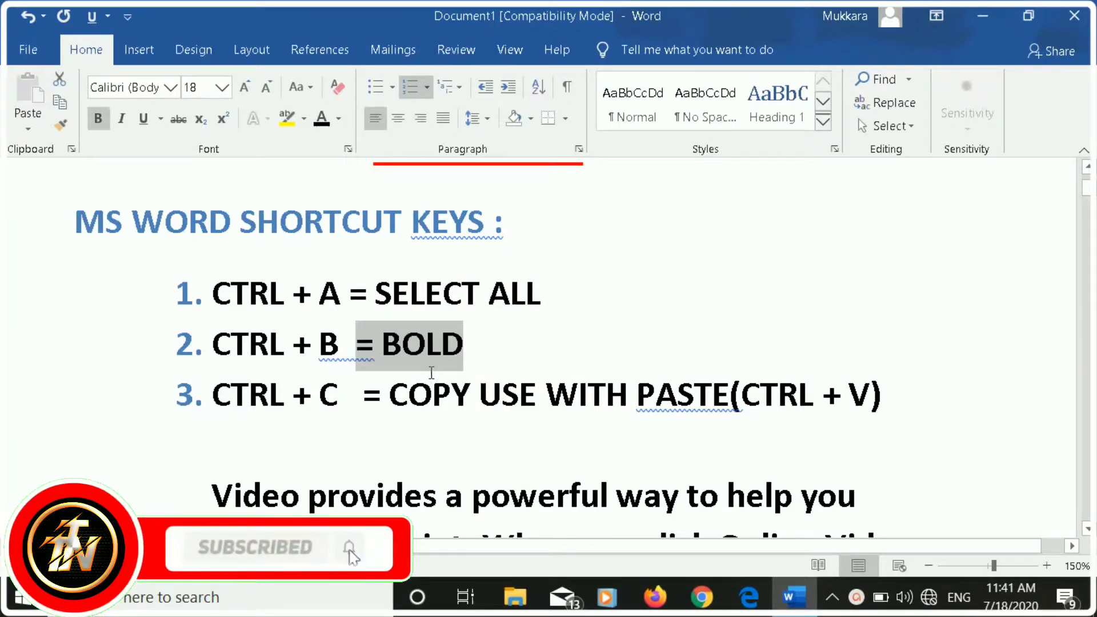
left_click(338, 119)
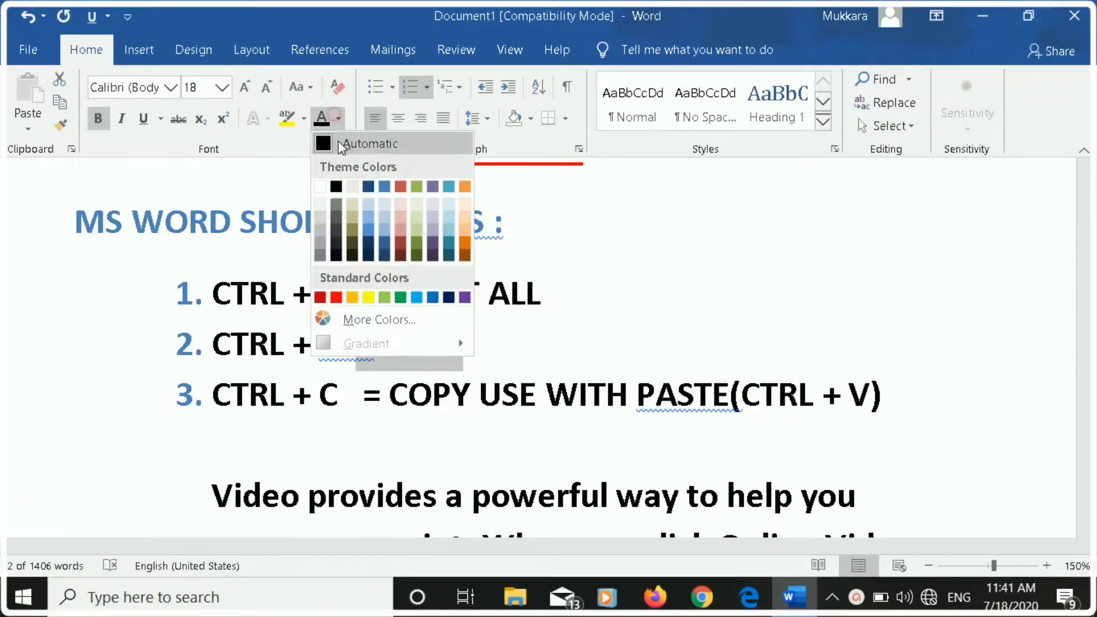
left_click(464, 186)
left_click(516, 353)
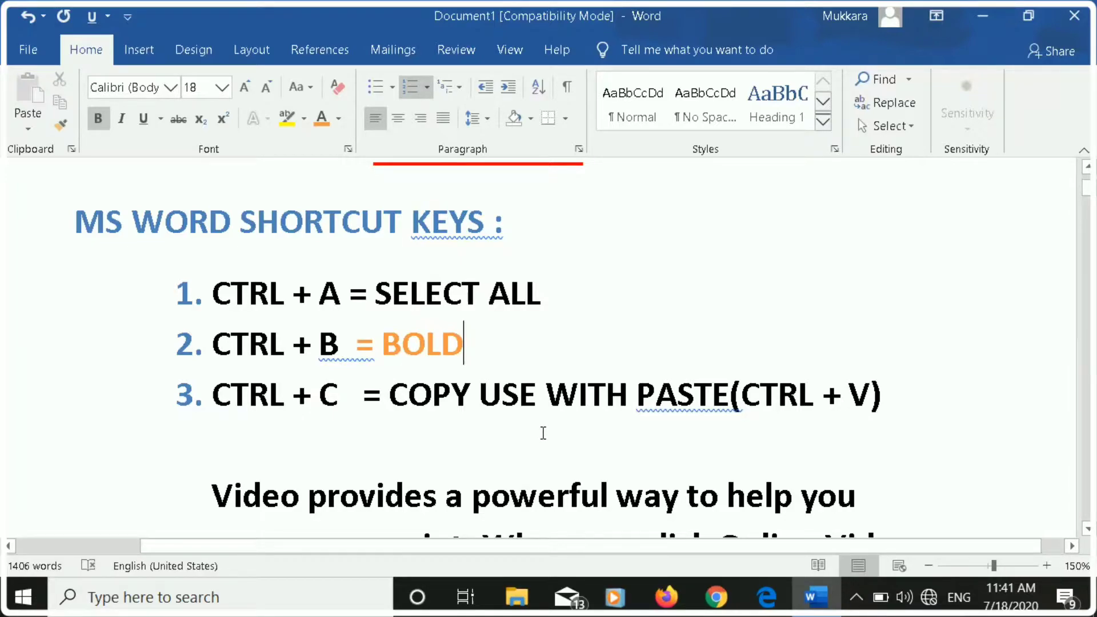
Copy the whole document's content to the clipboard and deselect it.
key("ctrl+a")
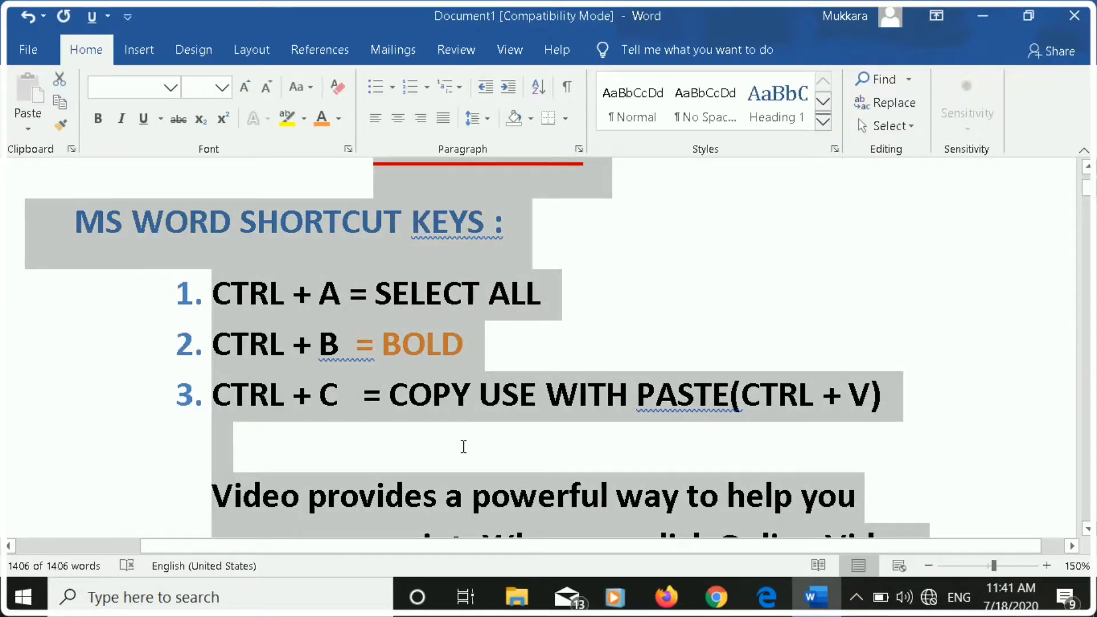
key("ctrl+c")
left_click(695, 327)
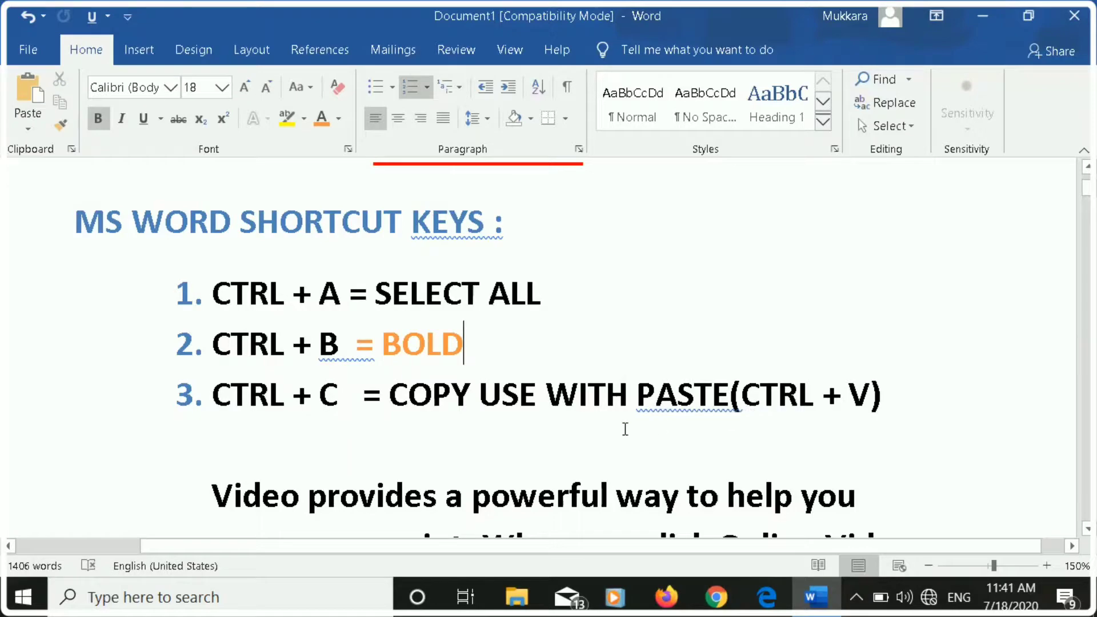
Select the sample text from "Video provides a powerful way" into the following paragraph, and clear the selection.
scroll(606, 428, "down", 2)
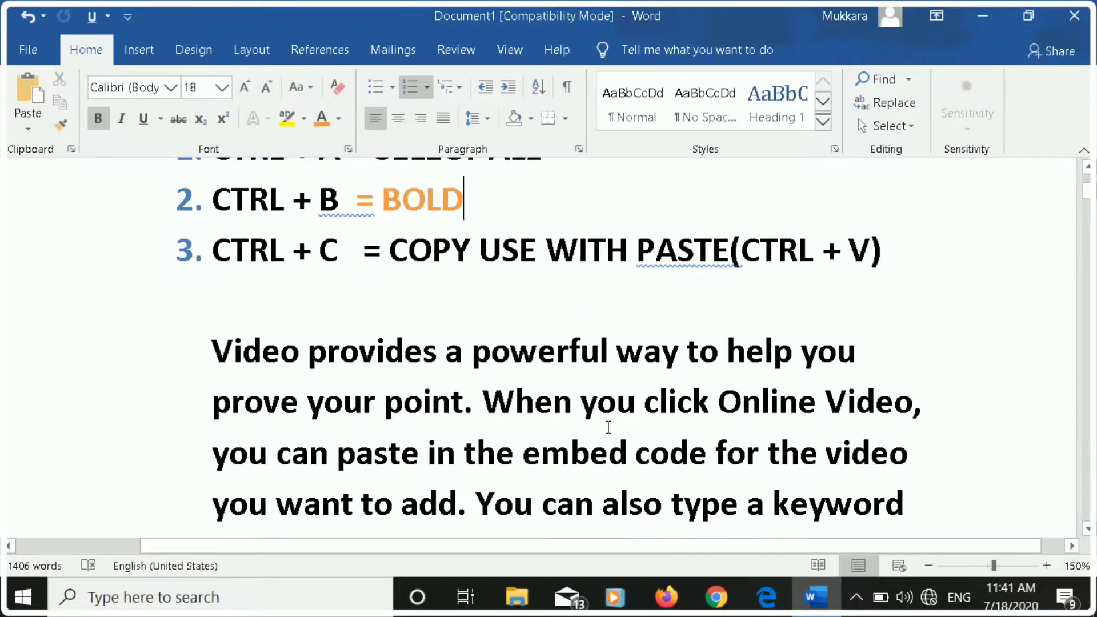
scroll(584, 421, "down", 1)
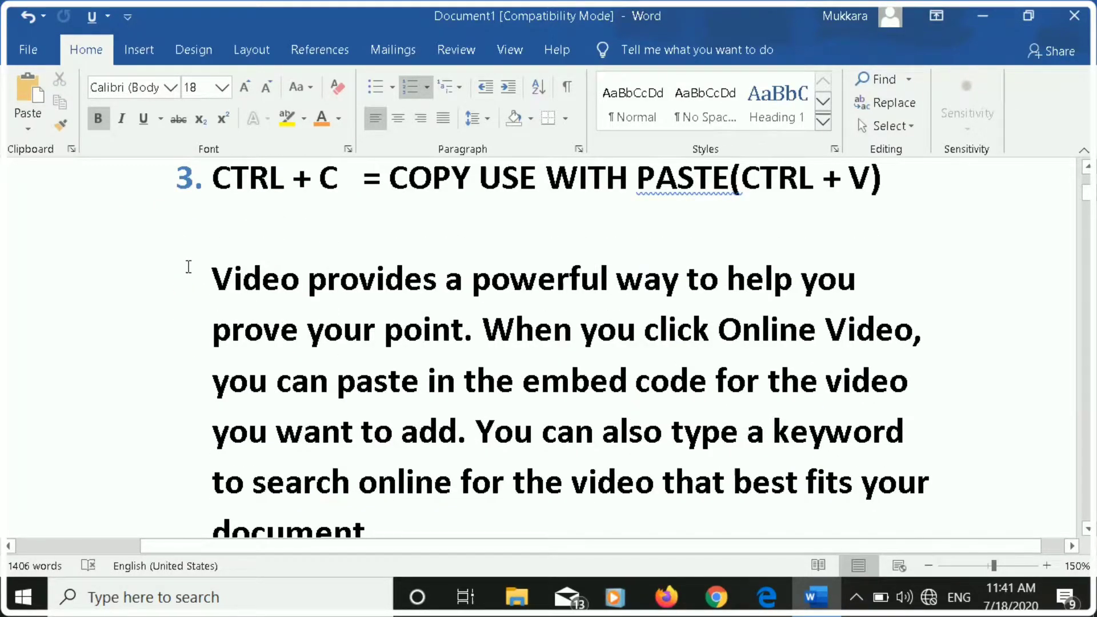
left_click_drag(188, 267, 492, 517)
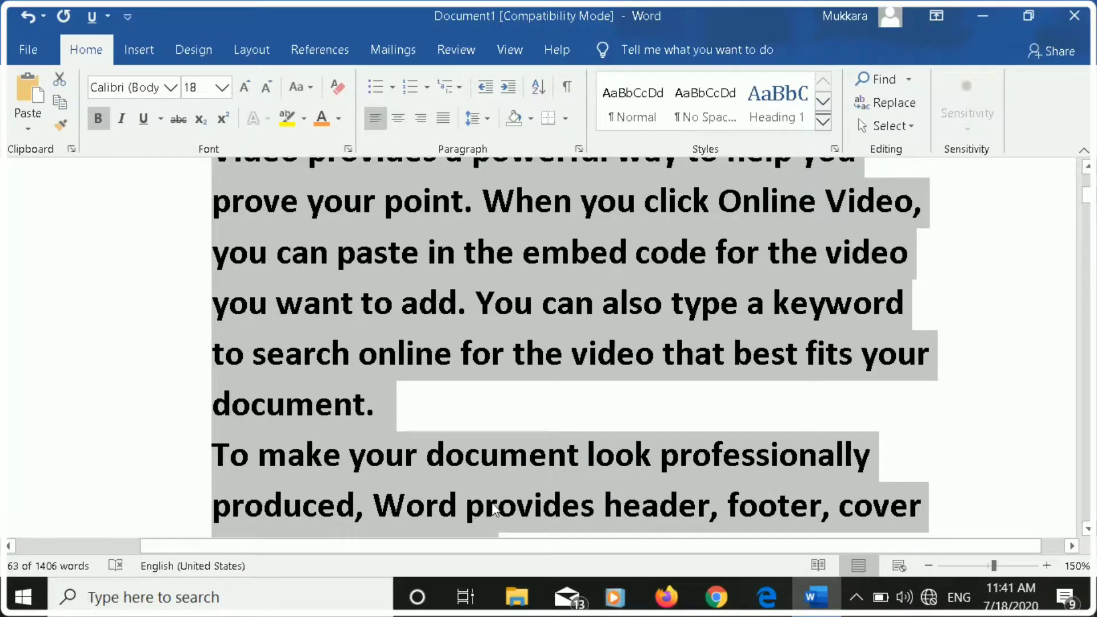
scroll(491, 511, "up", 3)
scroll(494, 480, "down", 3)
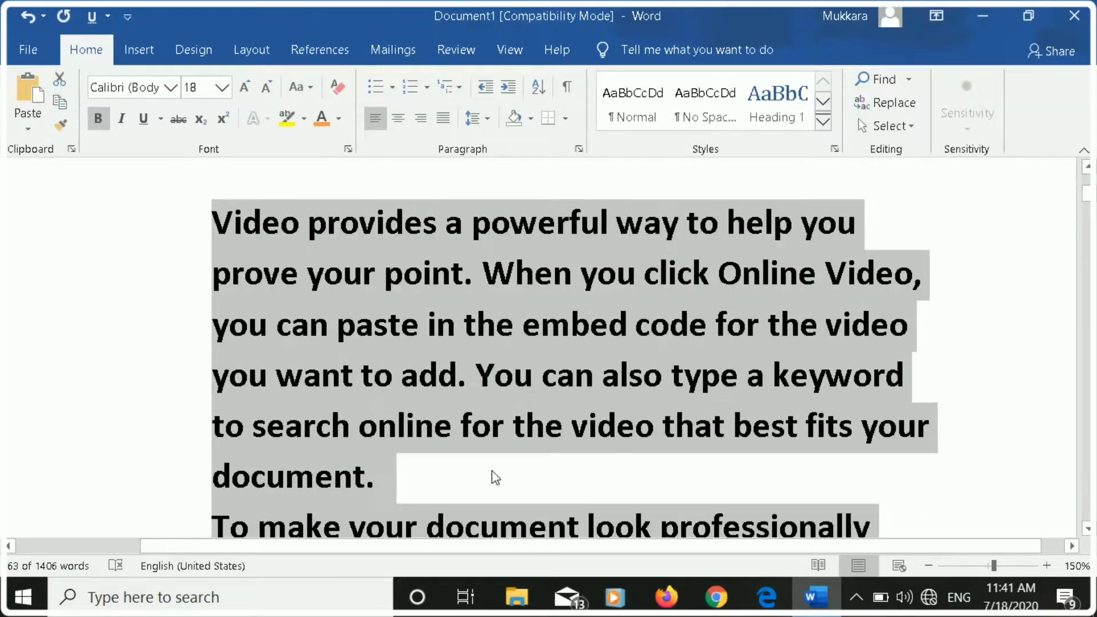
left_click(62, 338)
View the Font settings dialog at the "CTRL + D = FONT STYLE" item and close it without changes.
scroll(246, 411, "down", 15)
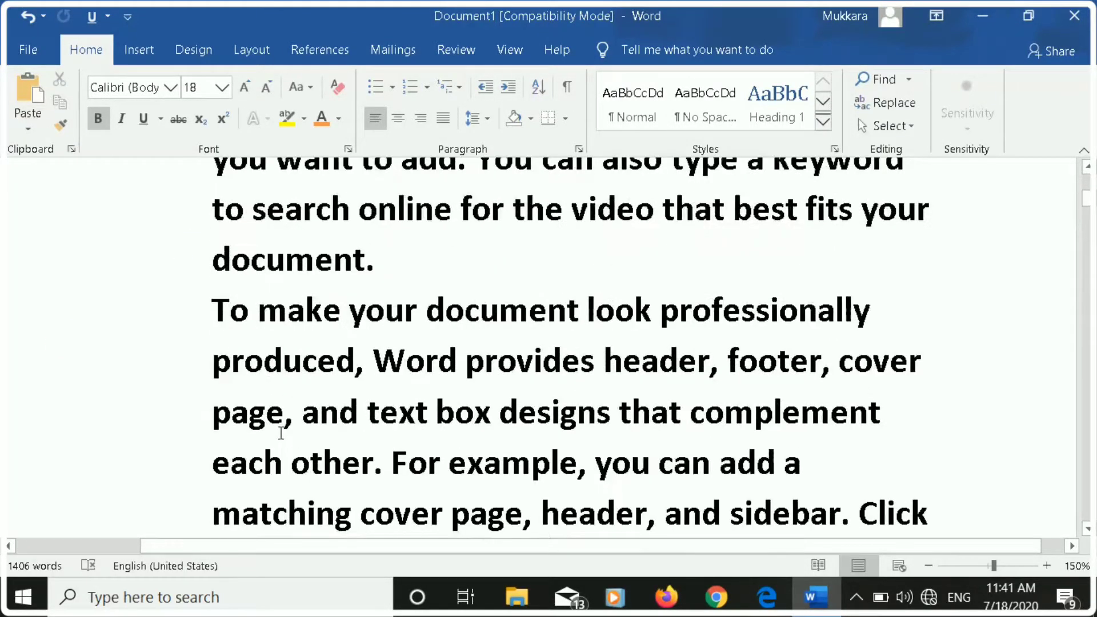
scroll(281, 432, "down", 8)
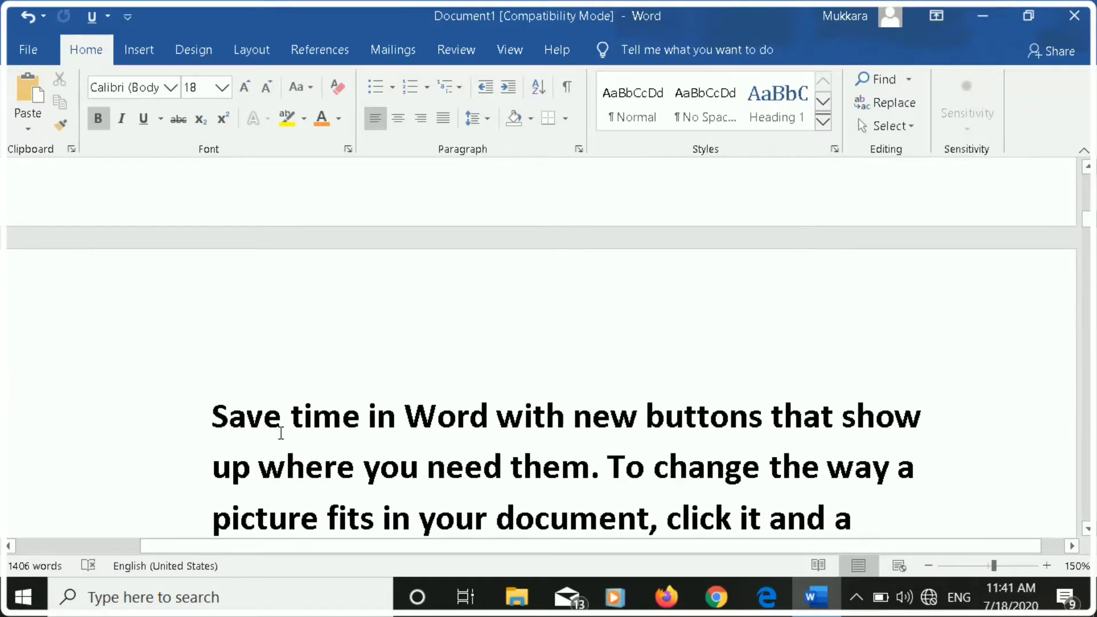
scroll(281, 433, "down", 10)
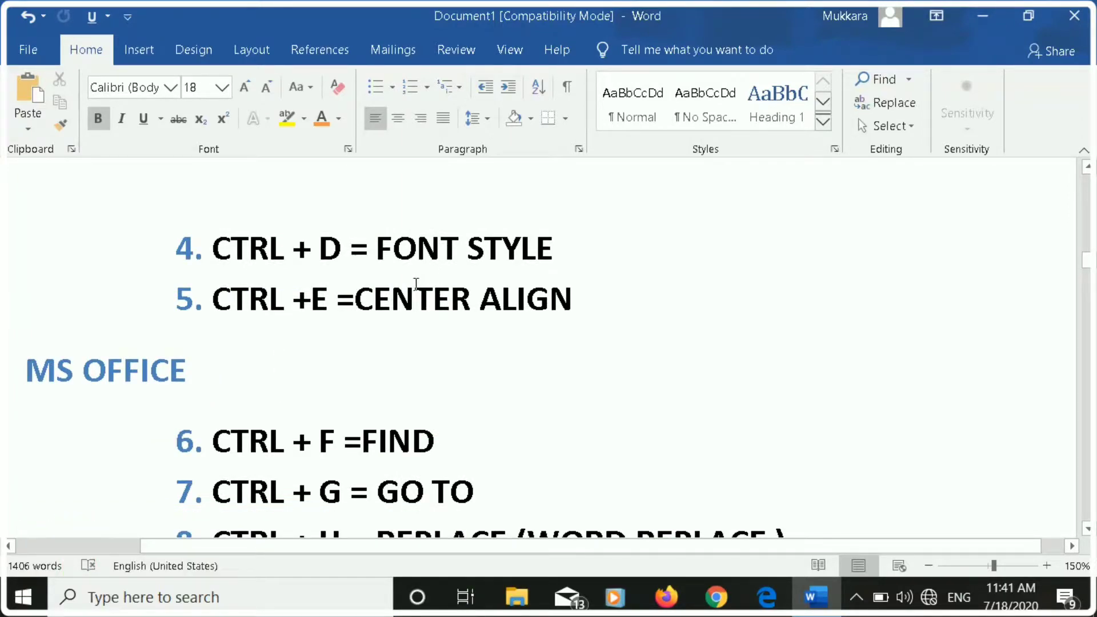
key("ctrl+d")
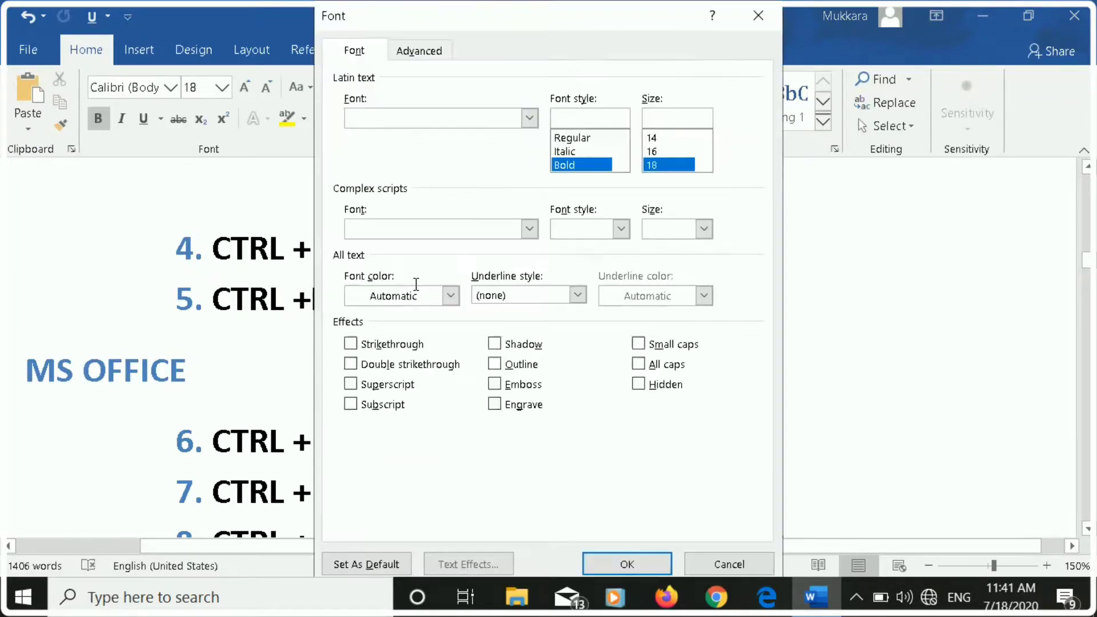
left_click(828, 312)
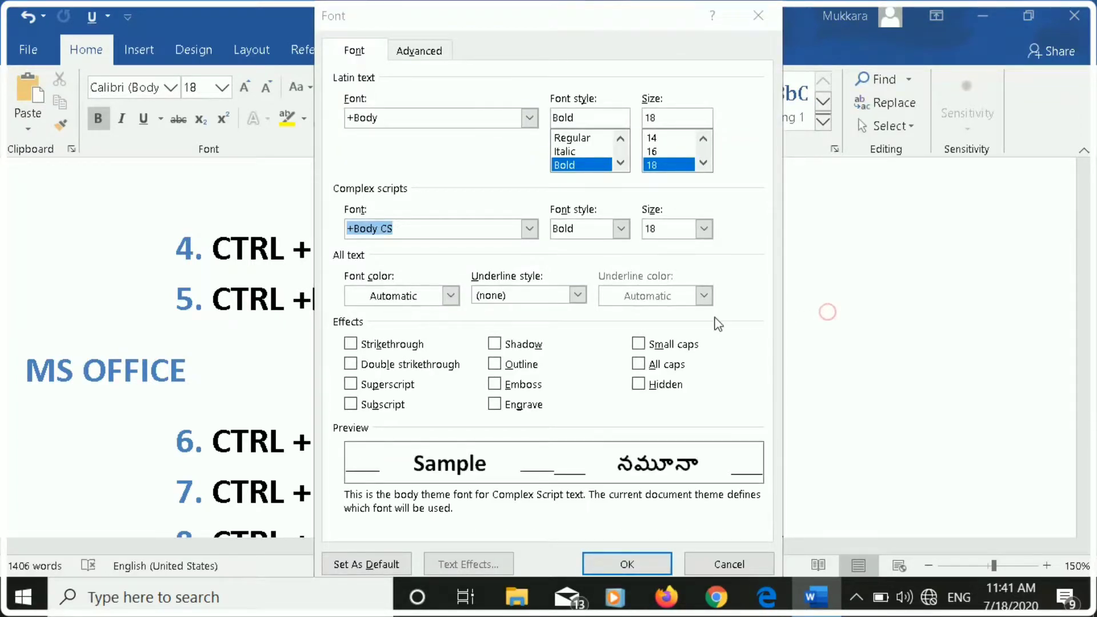
left_click(759, 16)
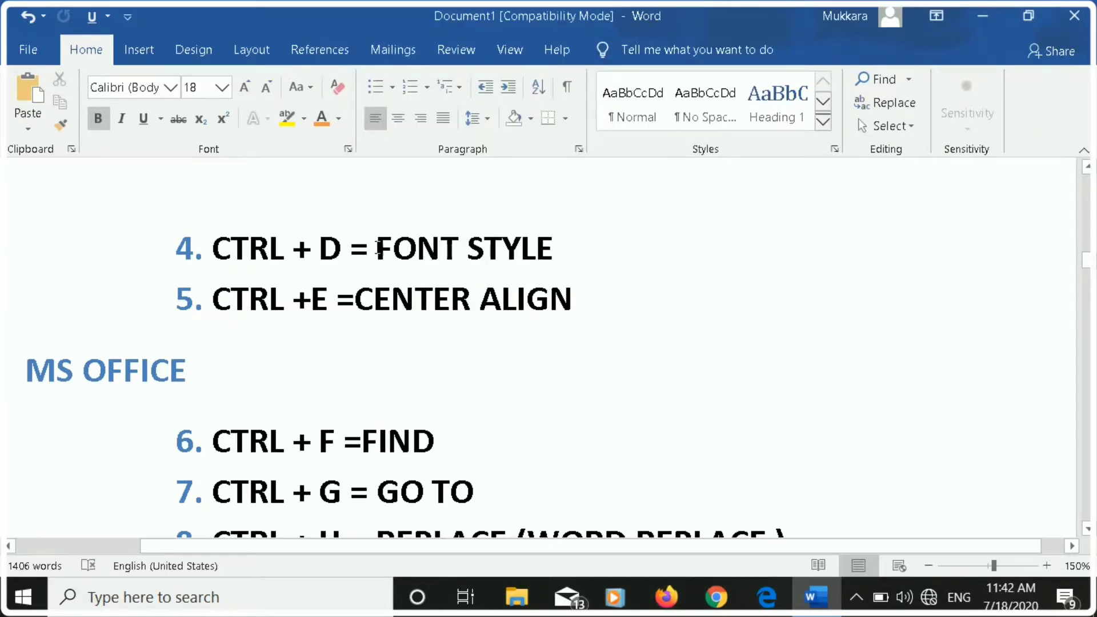
Set the complex scripts font of the "FONT STYLE" text in list item 4 to Gurajada.
left_click_drag(378, 248, 552, 255)
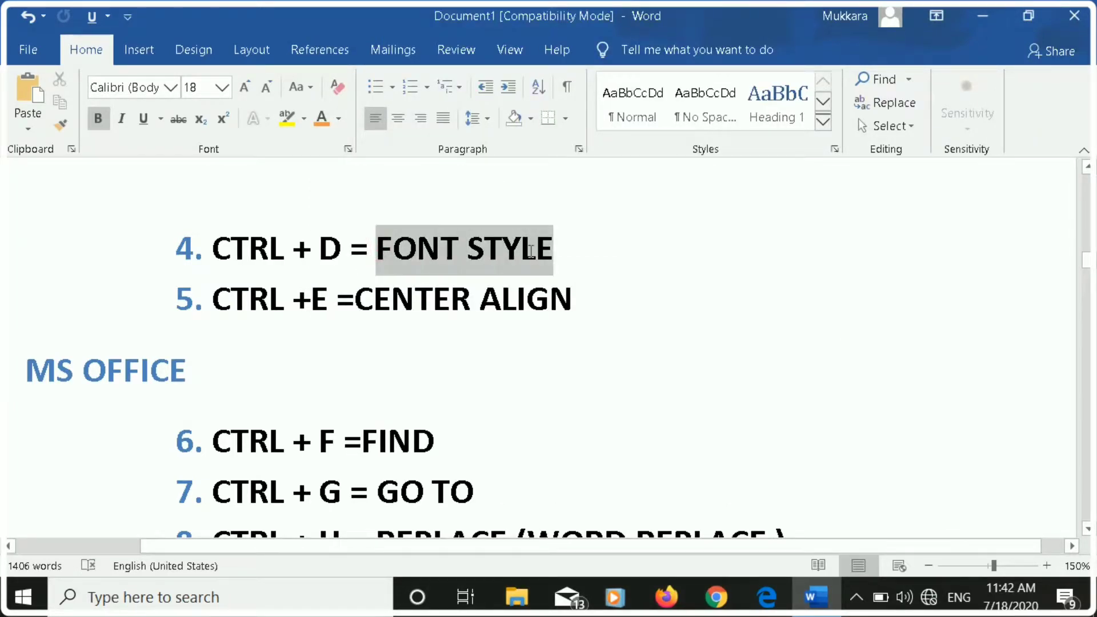
key("ctrl+d")
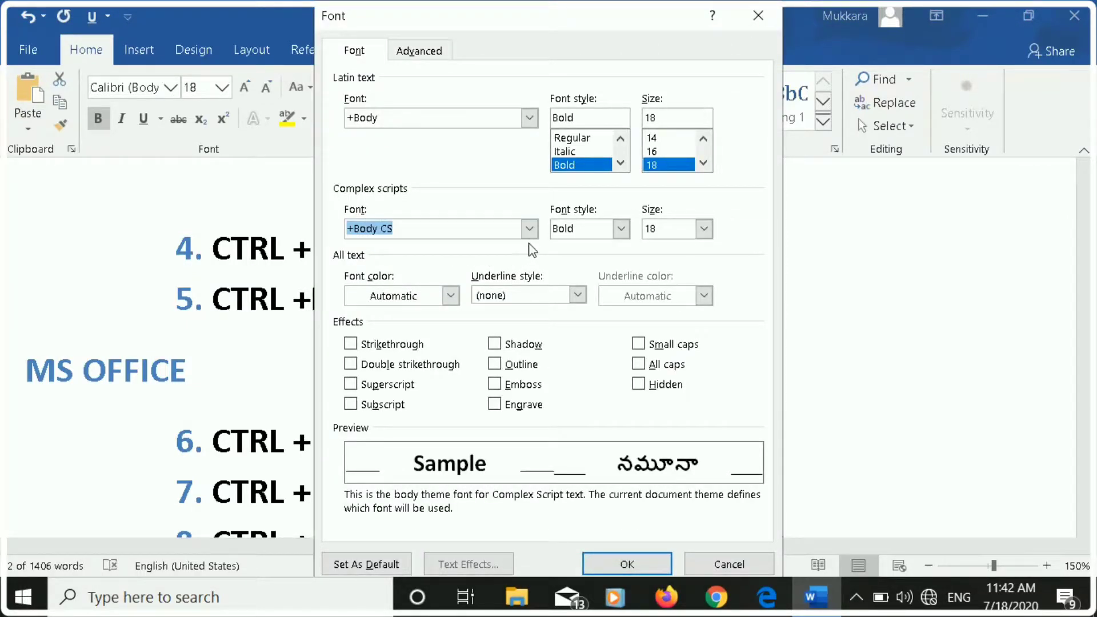
left_click(530, 229)
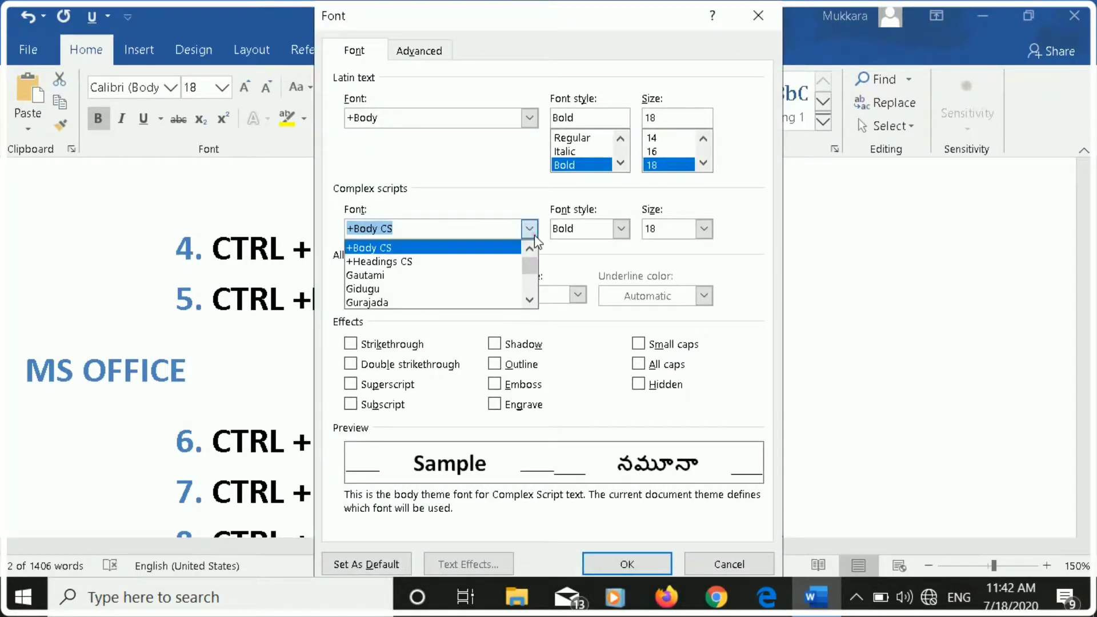
left_click(394, 303)
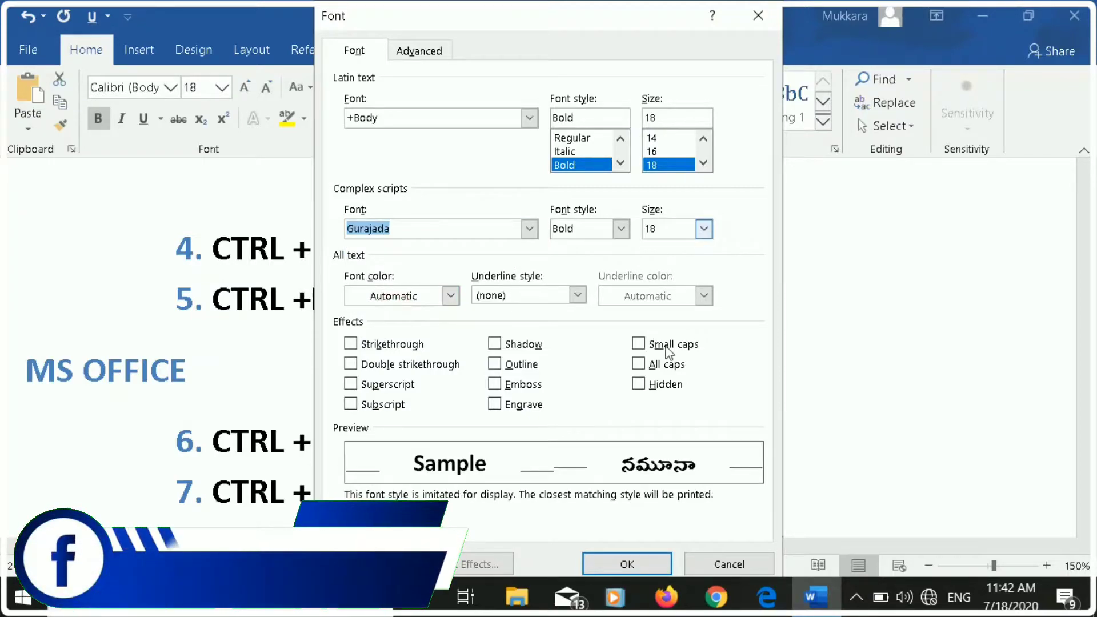
left_click(626, 564)
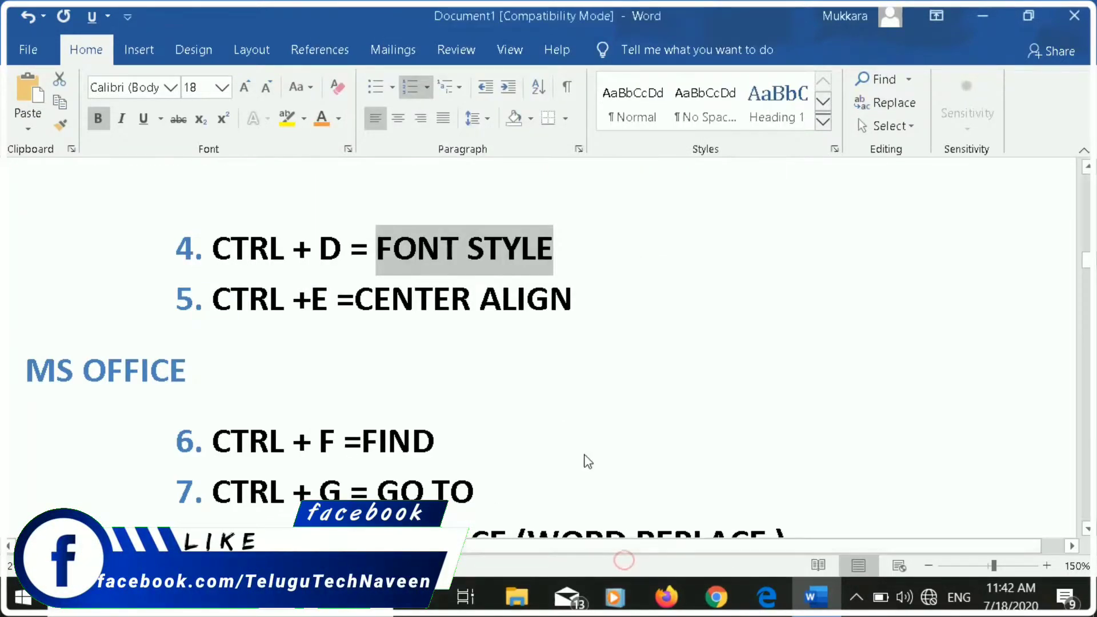
left_click(565, 269)
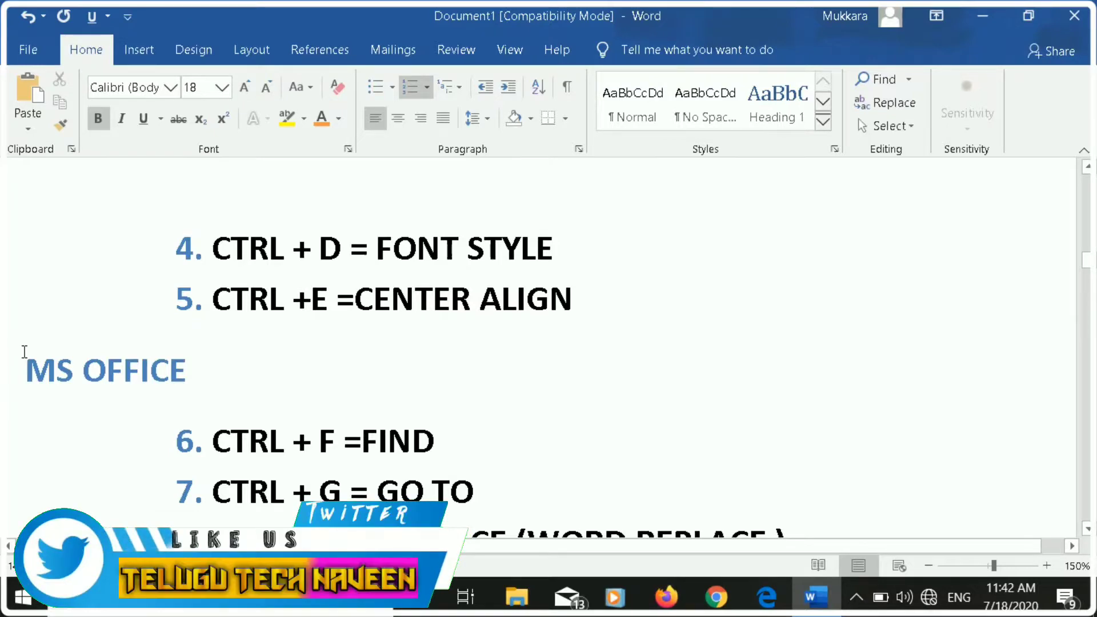
Center-align the "MS OFFICE" heading below list item 5.
left_click_drag(24, 364, 164, 383)
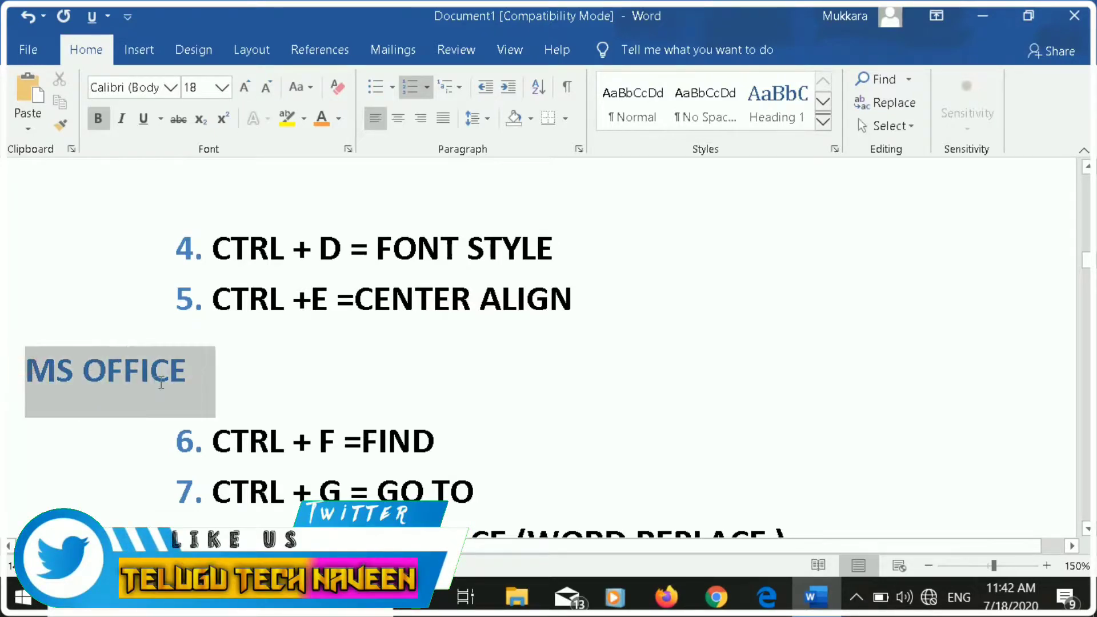
left_click(252, 408)
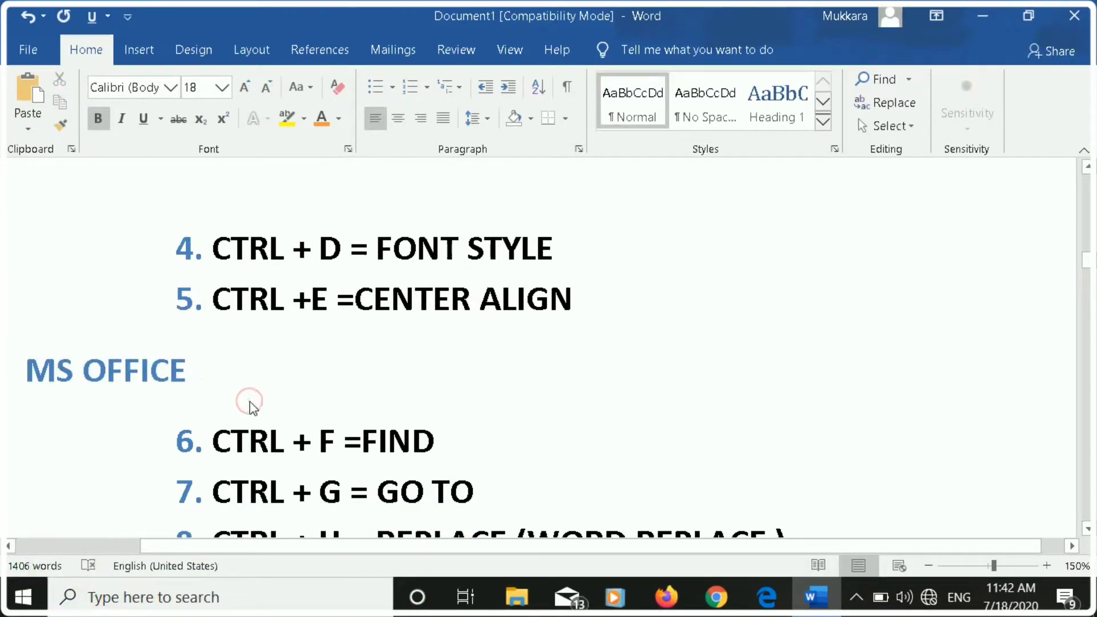
left_click_drag(192, 371, 26, 372)
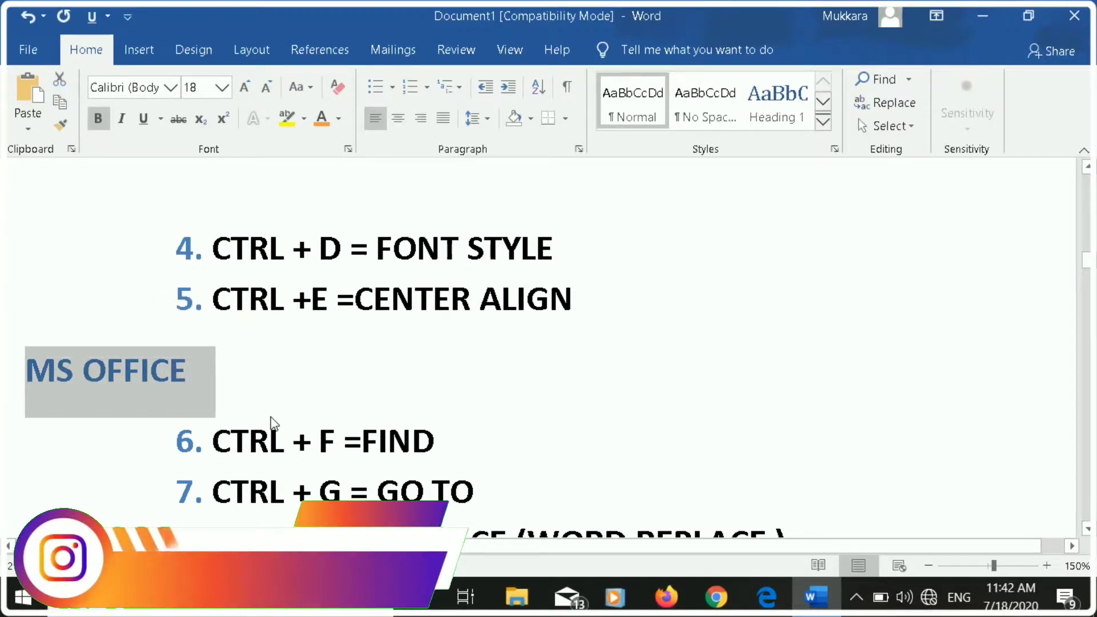
key("ctrl+e")
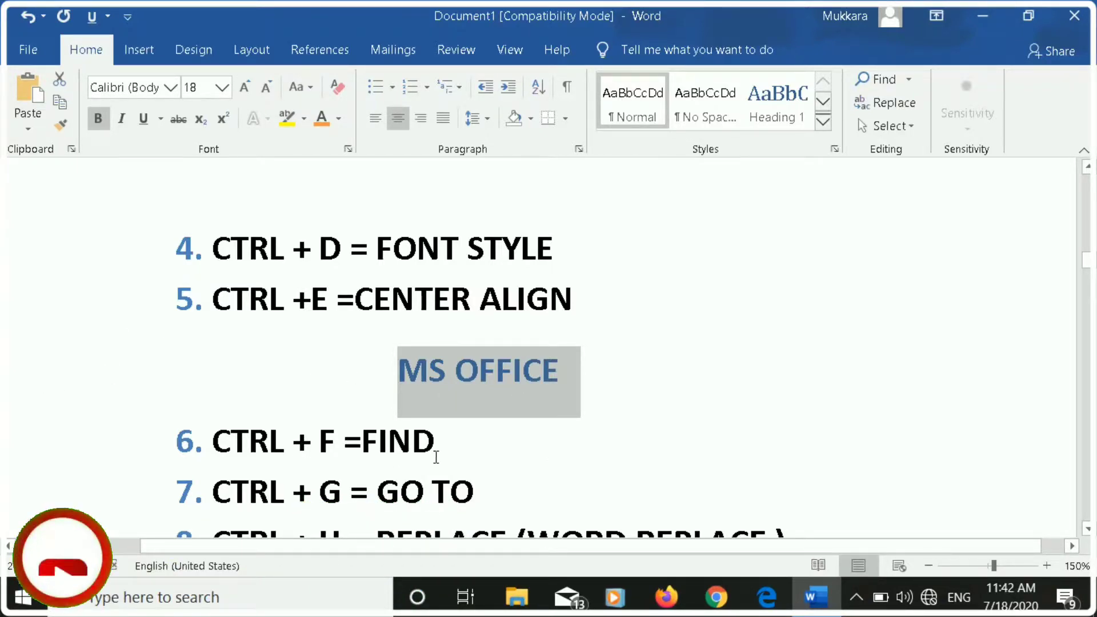
Search the document for the selected "MS OFFICE" text and close the search results.
scroll(465, 406, "down", 2)
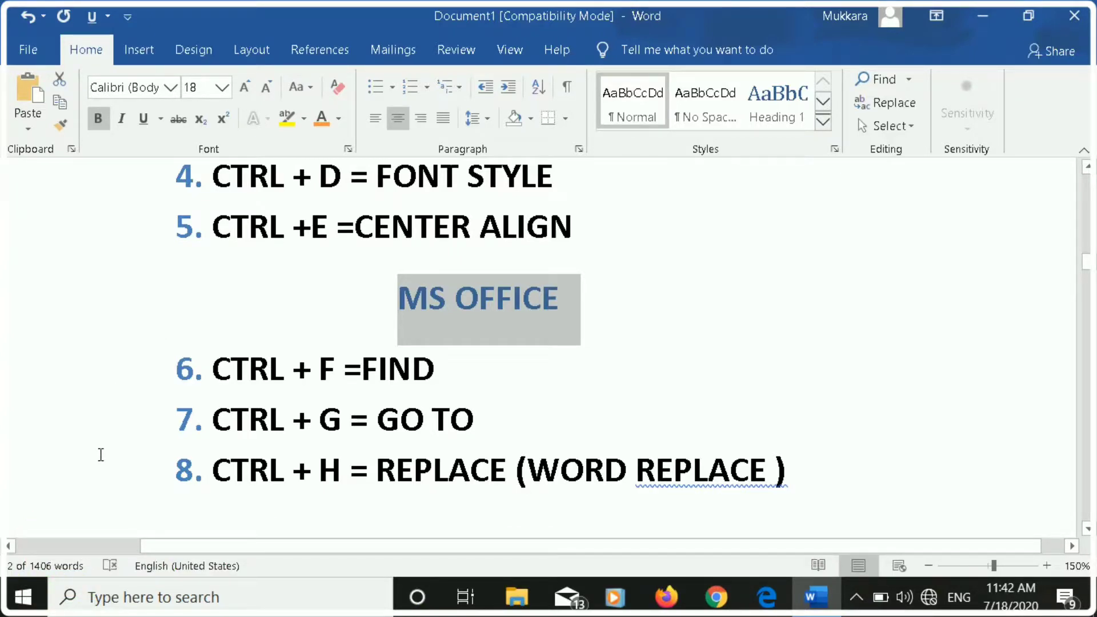
key("ctrl+f")
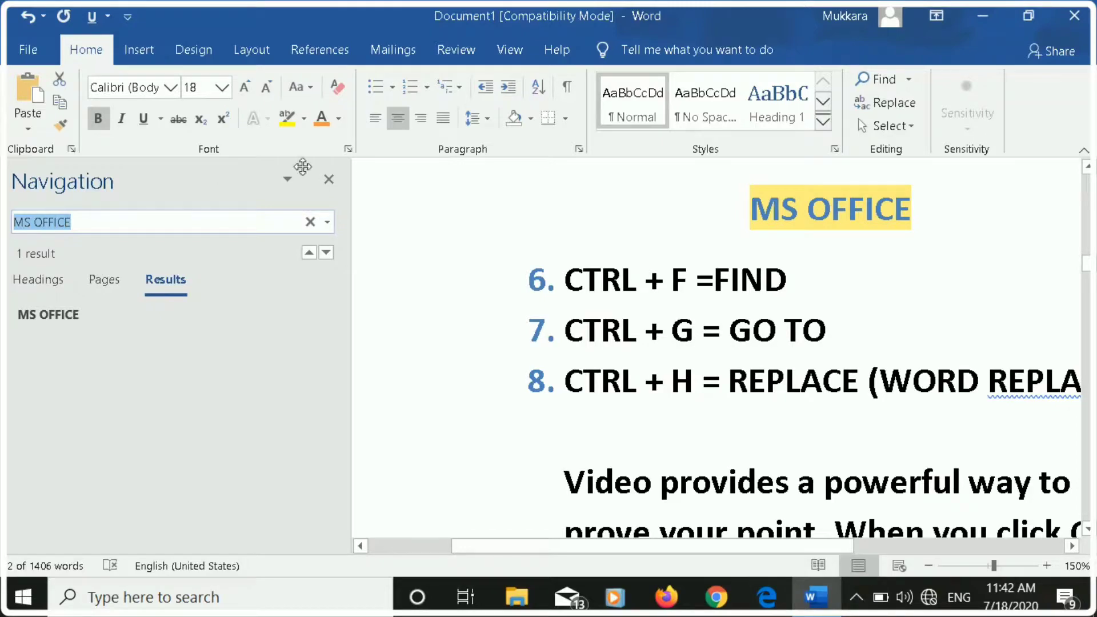
left_click(333, 182)
scroll(363, 282, "down", 1)
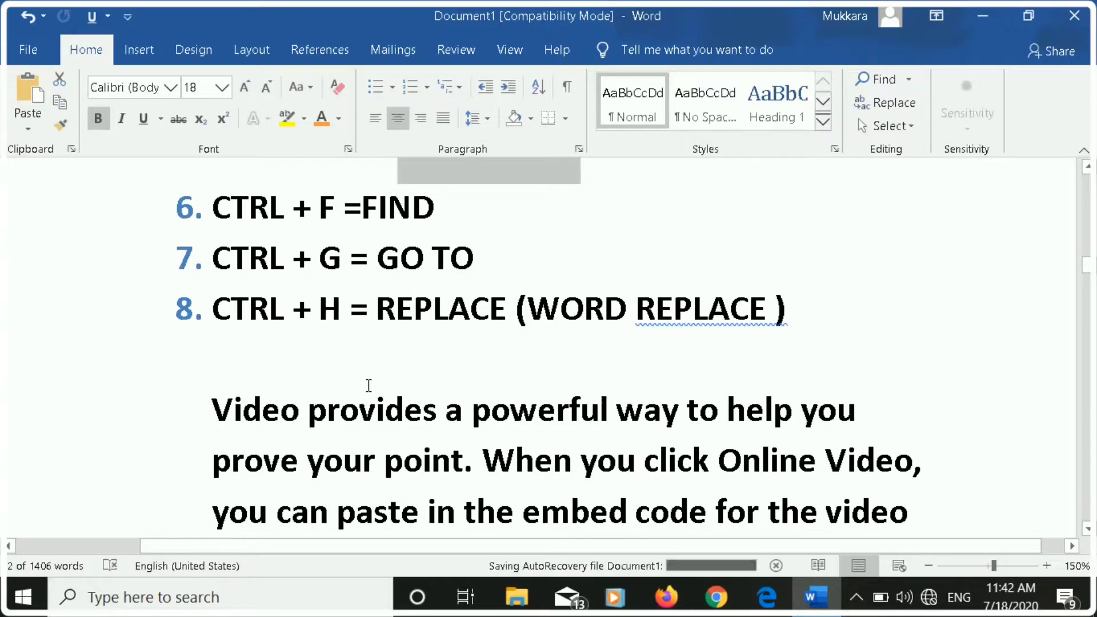
Enter page number 6 as the Go To destination and close the Find and Replace dialog without jumping.
key("ctrl+g")
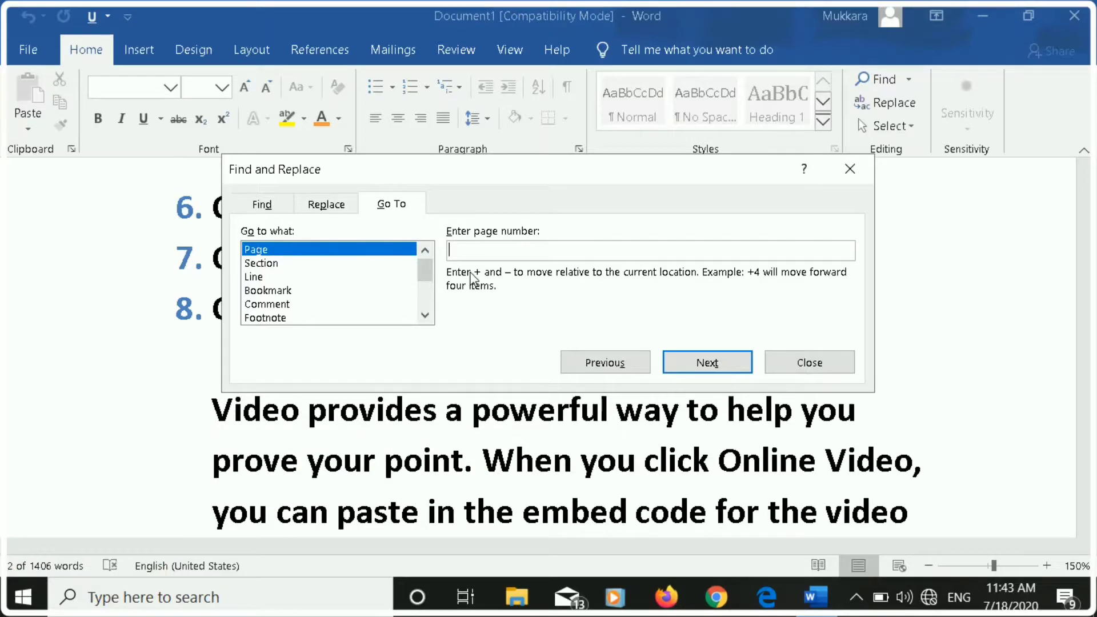
type("6")
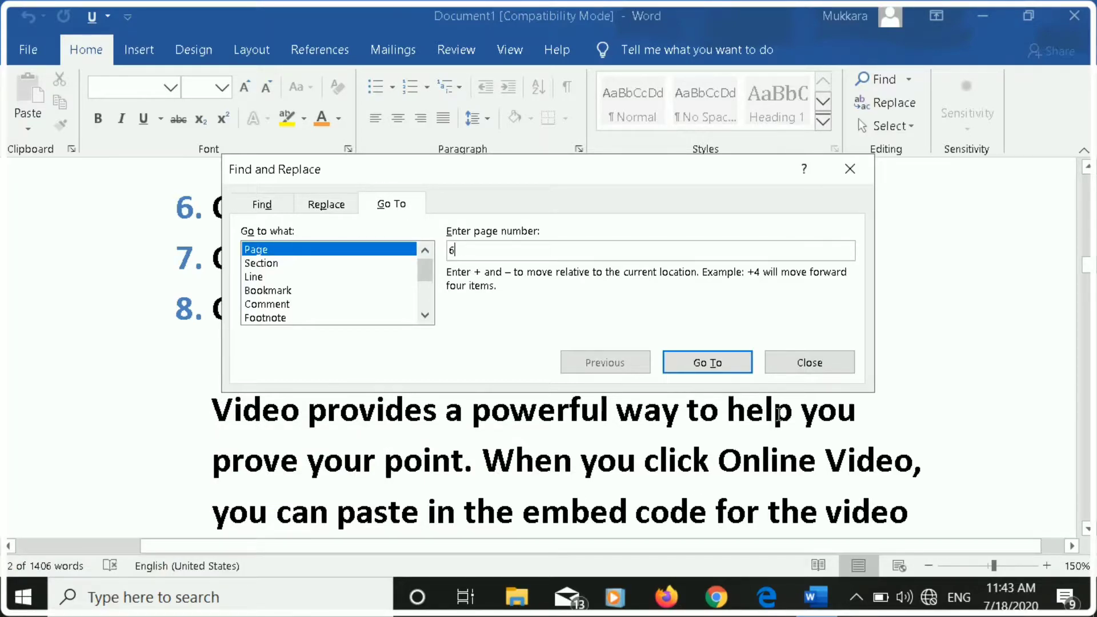
left_click(849, 180)
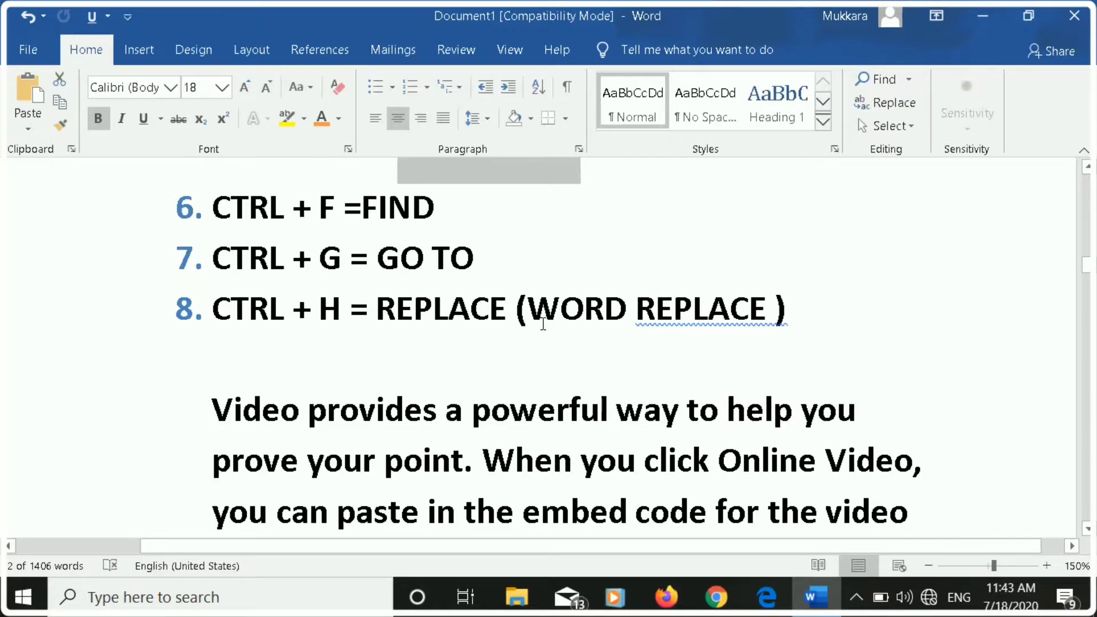
scroll(543, 323, "down", 1)
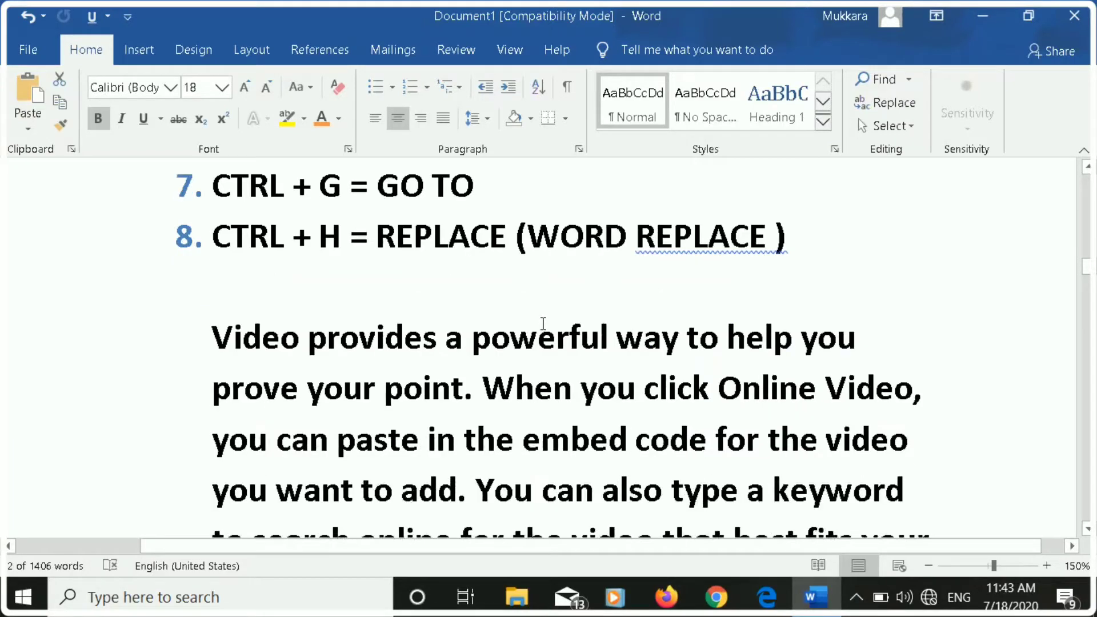
left_click(463, 343)
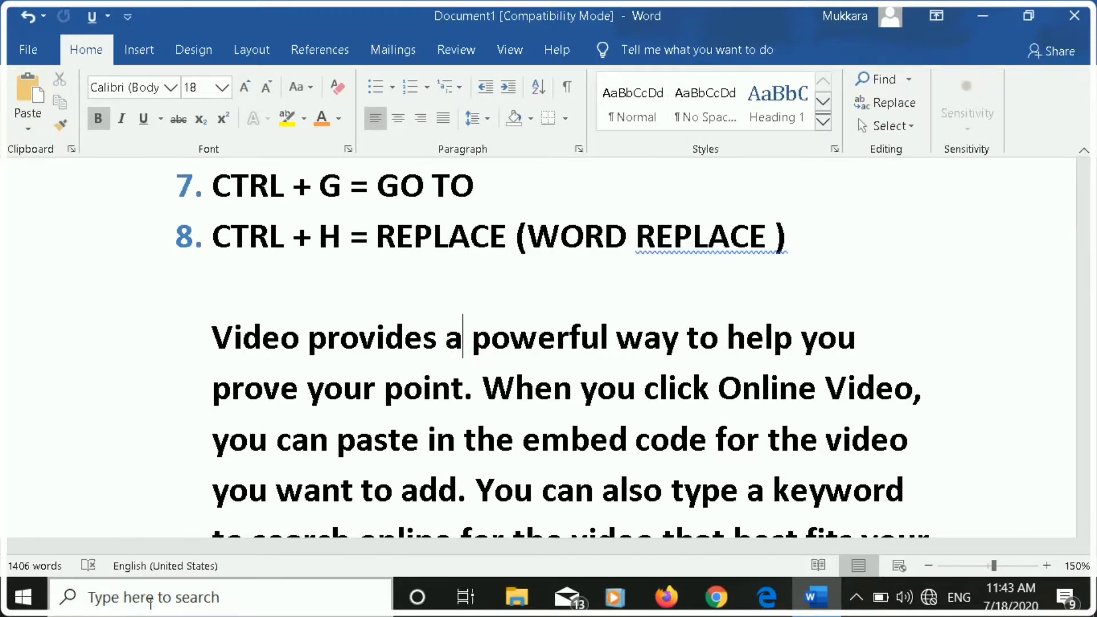
left_click(855, 597)
left_click(980, 547)
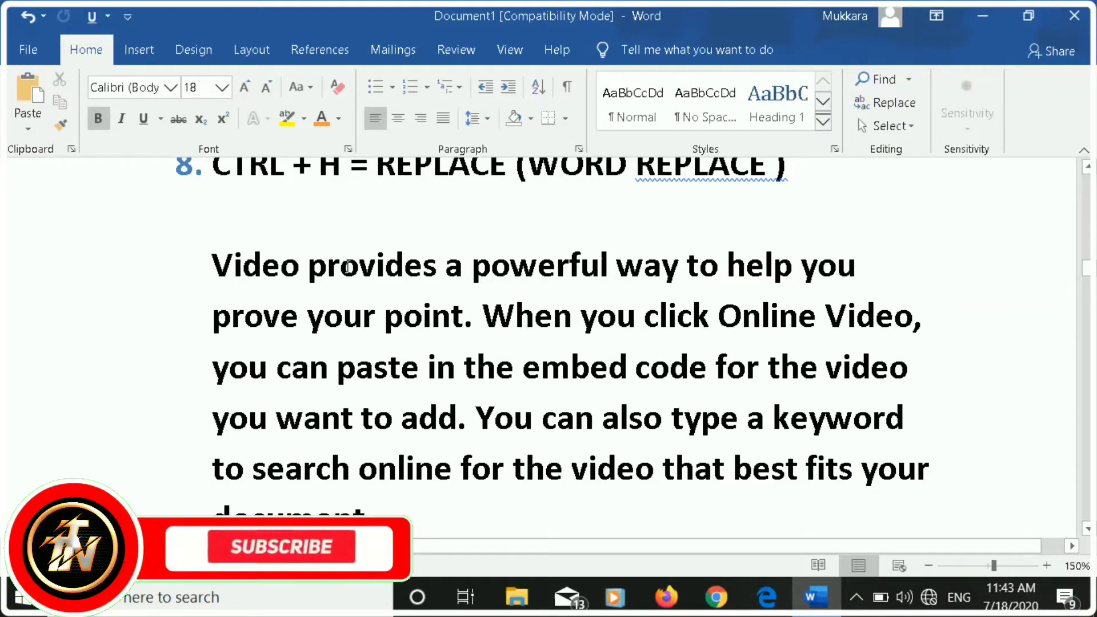
type("=")
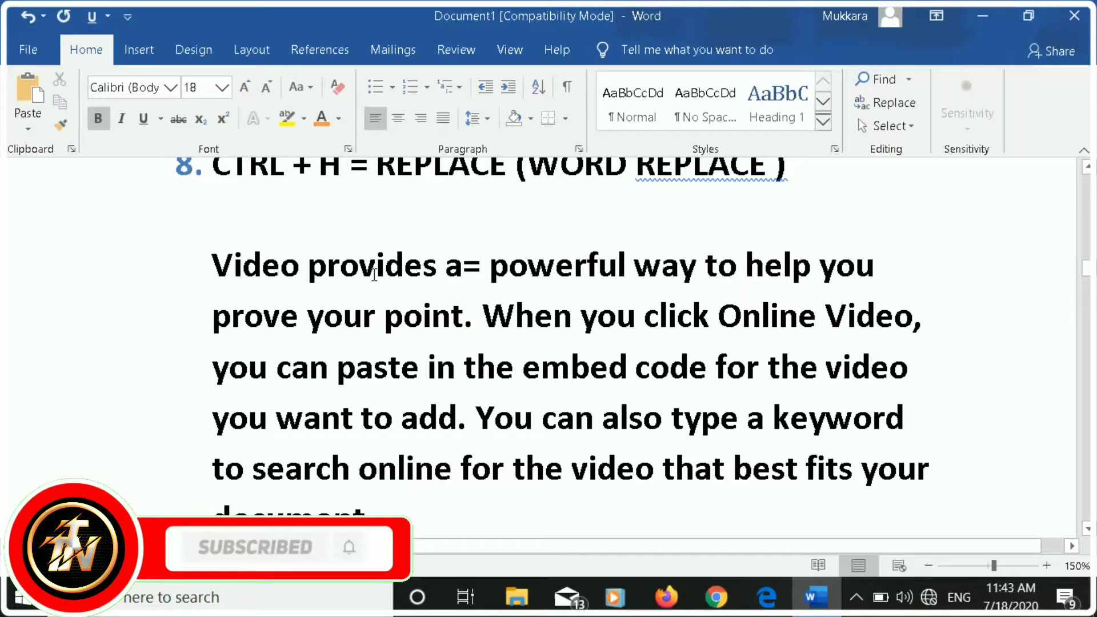
key("BackSpace")
Enter the beginning of a random-text formula, "=RAND(", on the empty line below list item 8.
left_click(319, 217)
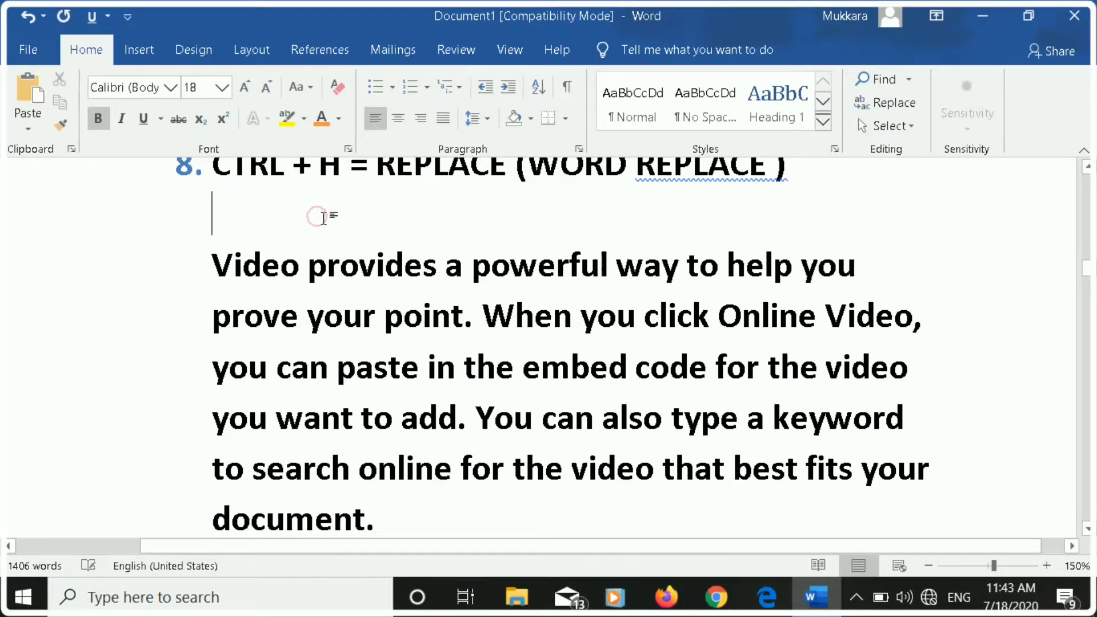
type("=")
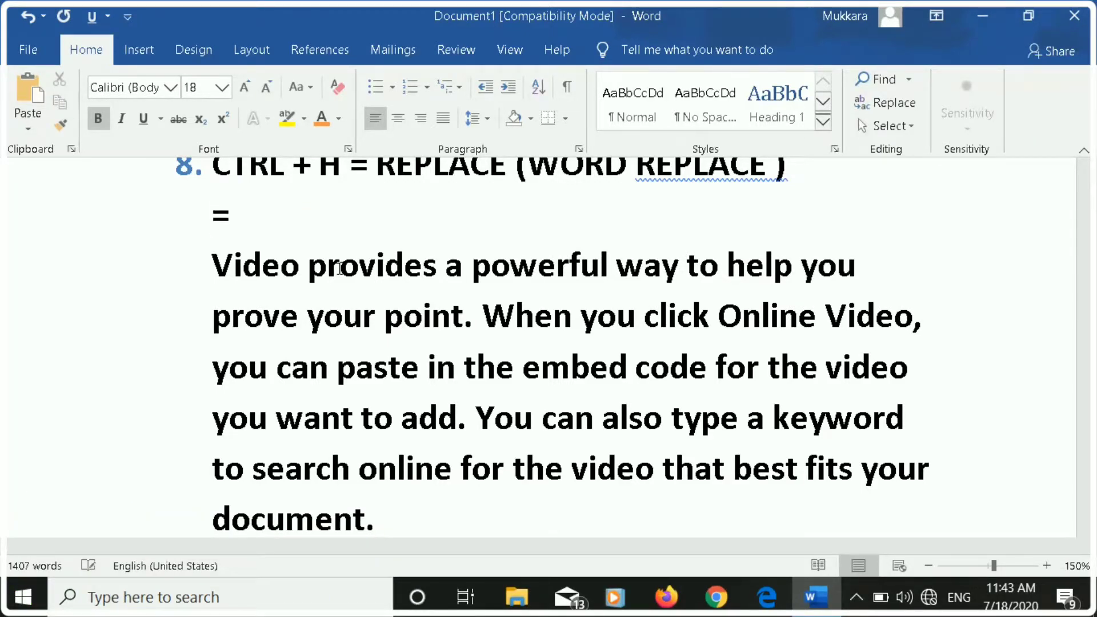
type("RAND")
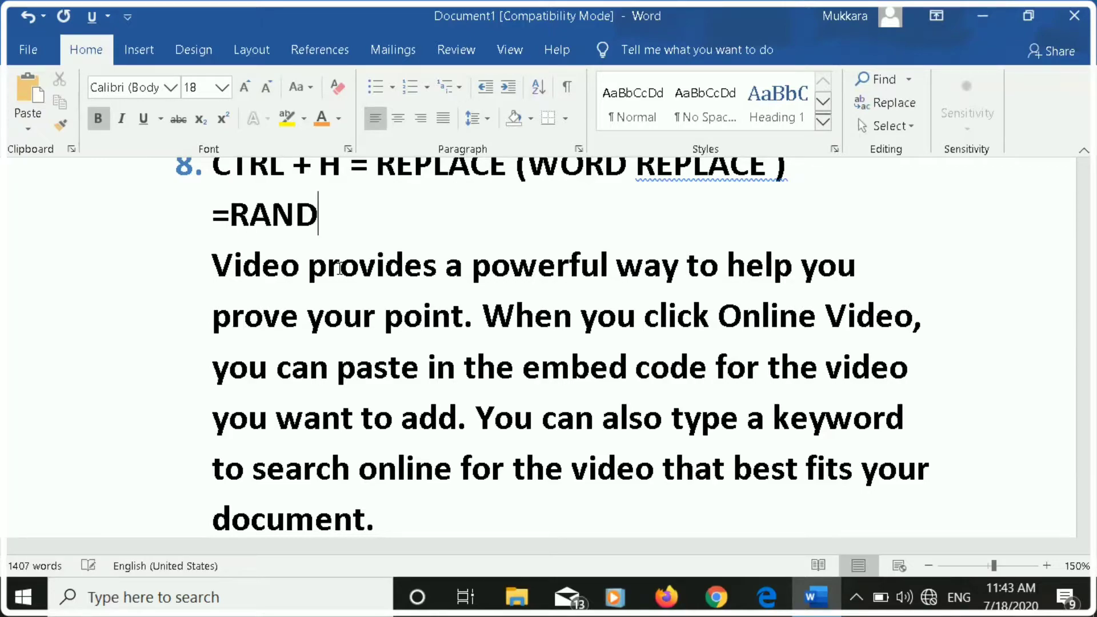
type("(")
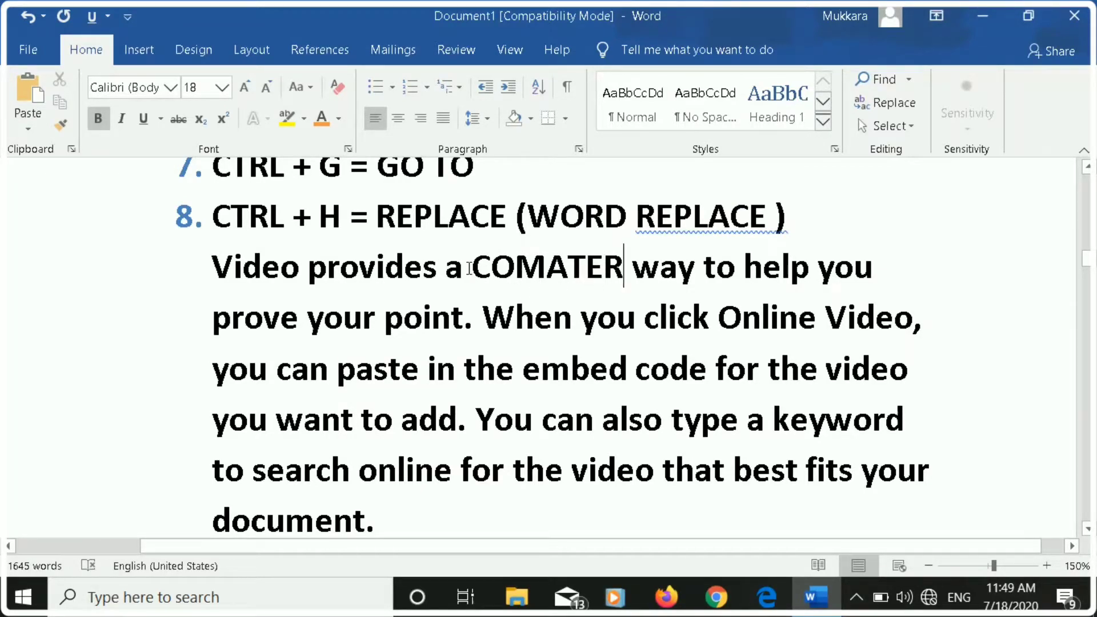
Replace the word "COMATER" with "COMPUTER" in the paragraph below list item 8 and close the Find and Replace dialog.
left_click_drag(470, 269, 624, 274)
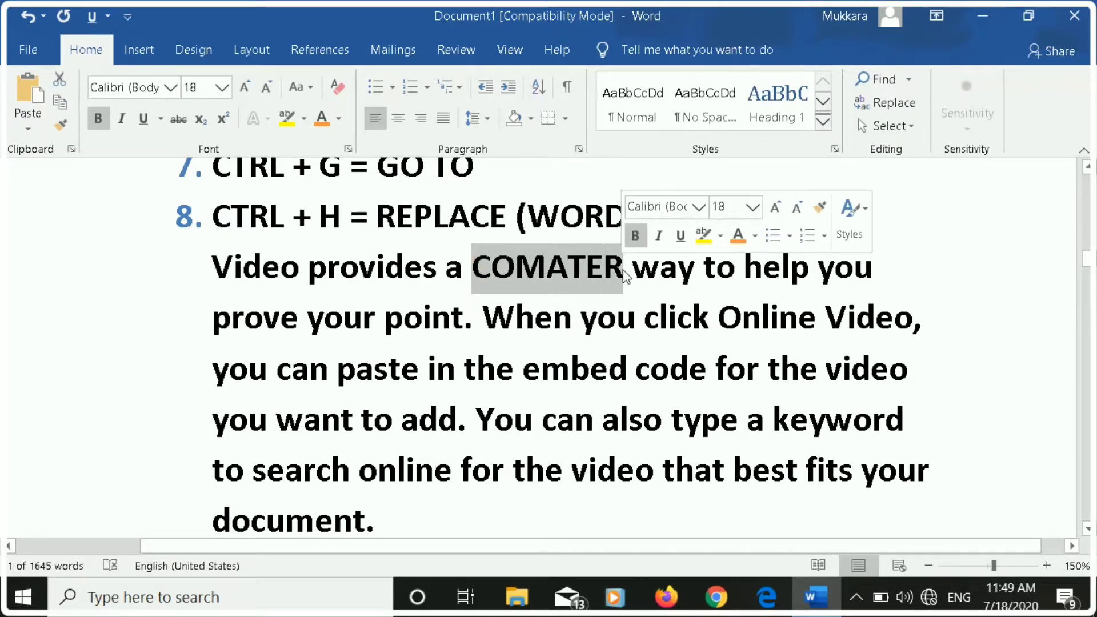
key("ctrl+h")
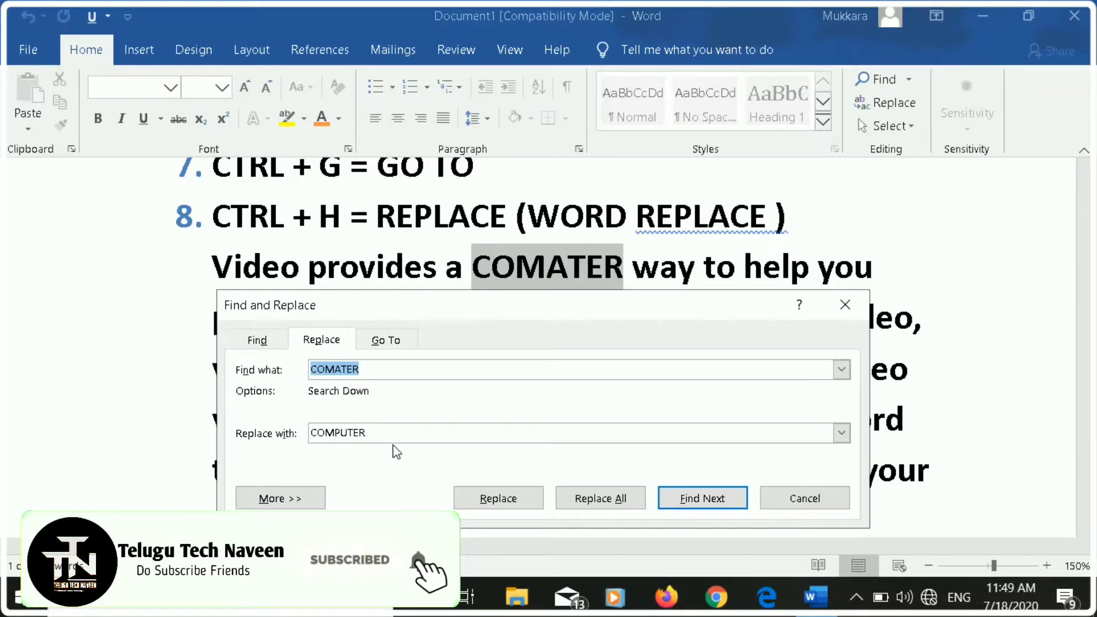
left_click(702, 501)
left_click(525, 367)
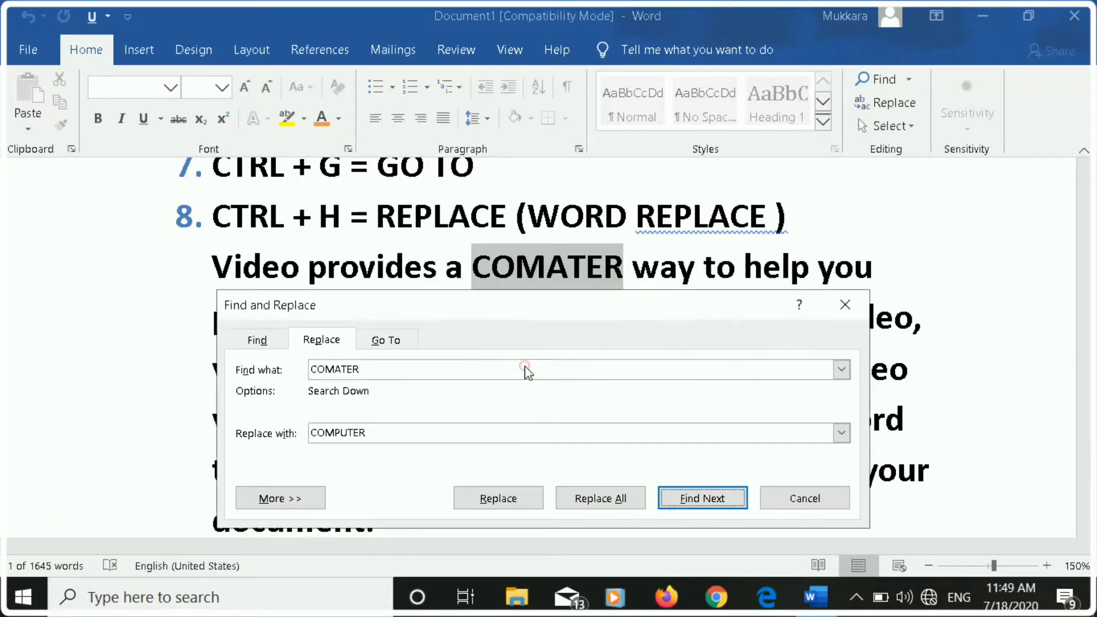
left_click(502, 494)
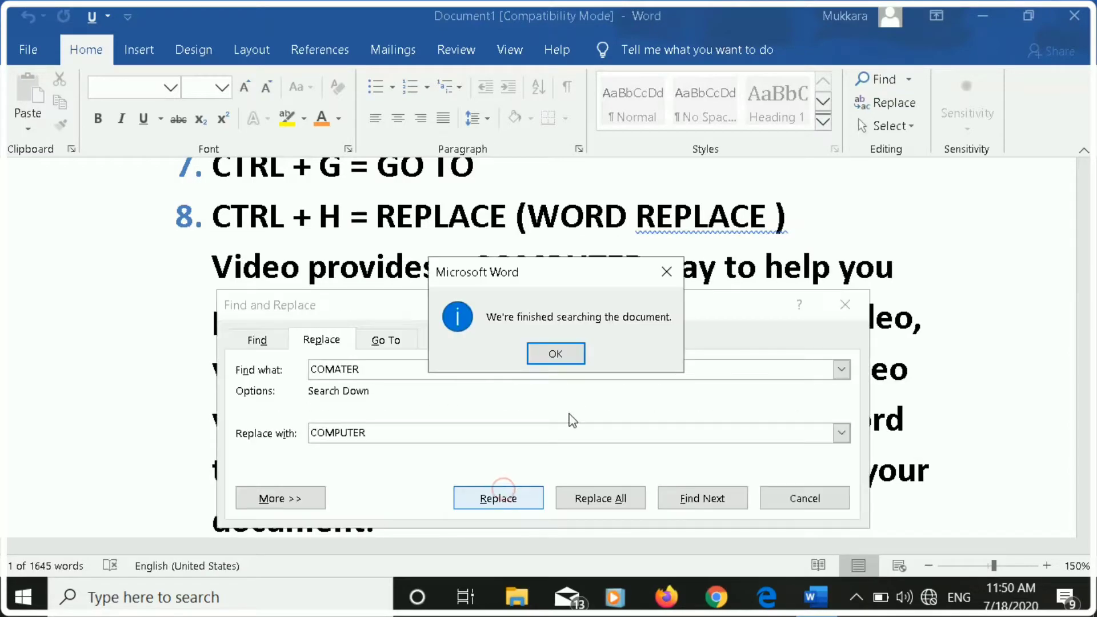
left_click(566, 353)
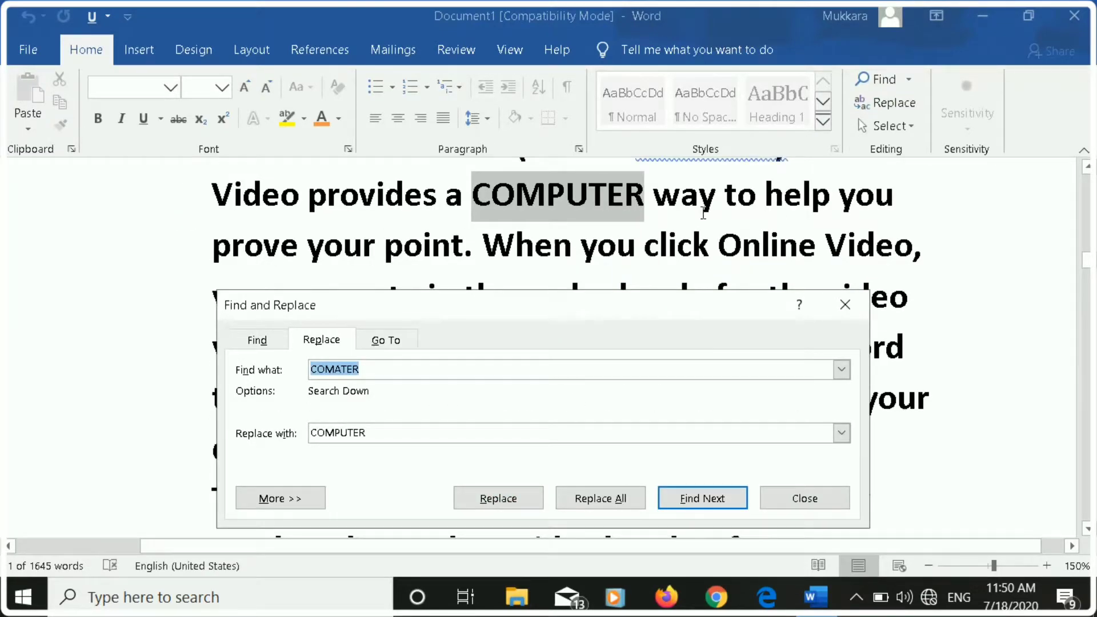
left_click(845, 304)
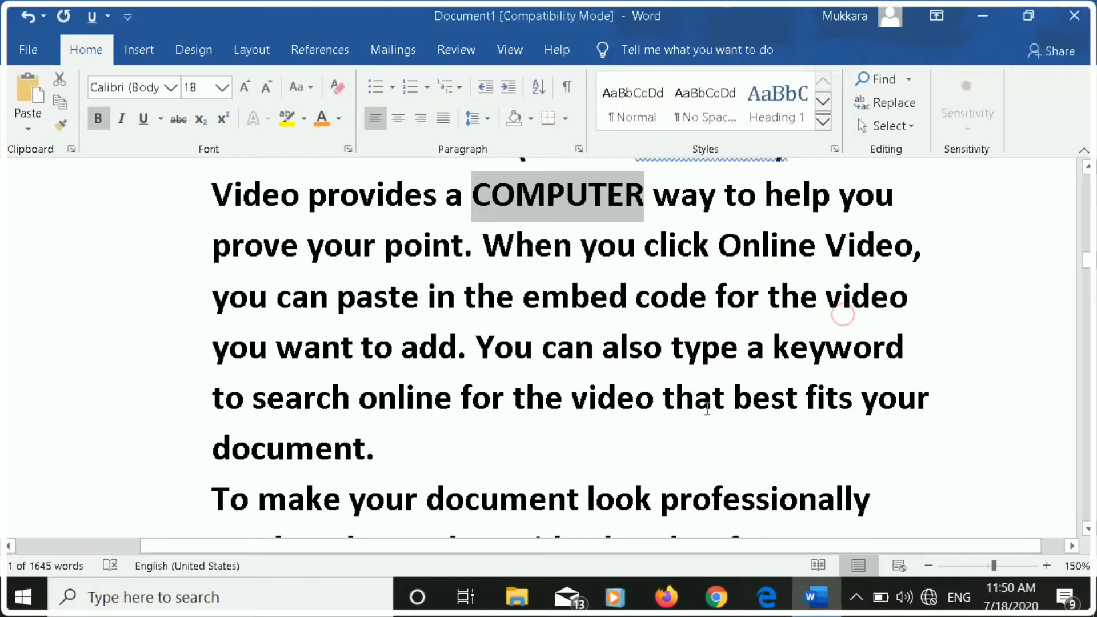
Italicize the blue line of text below the "CTRL + I = ITALIC" item 9.
scroll(708, 403, "down", 3)
scroll(705, 410, "down", 15)
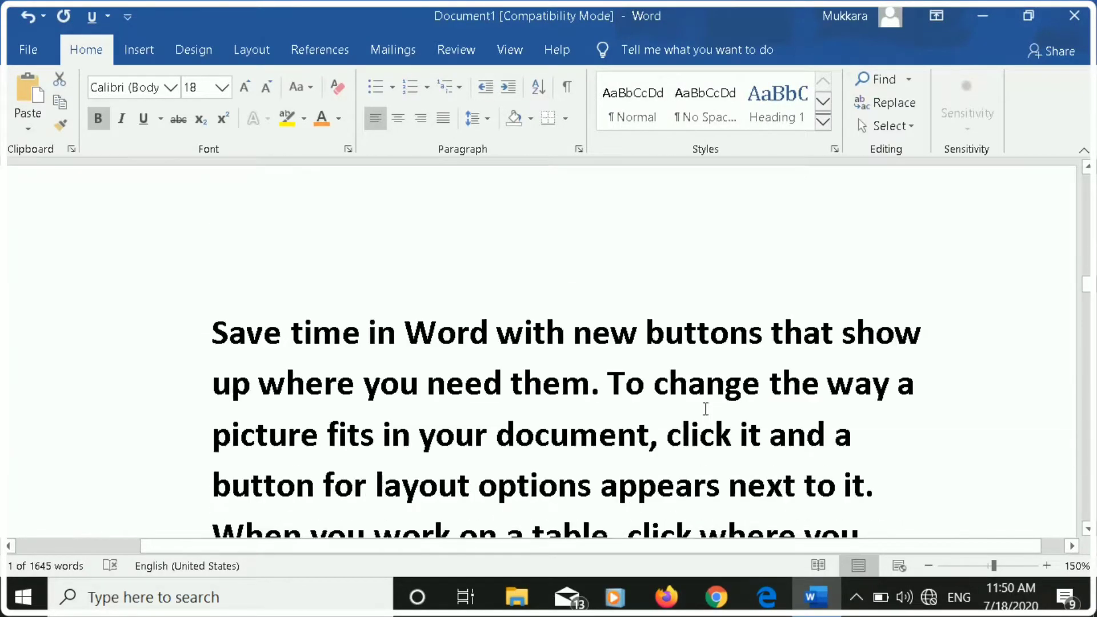
scroll(705, 410, "down", 20)
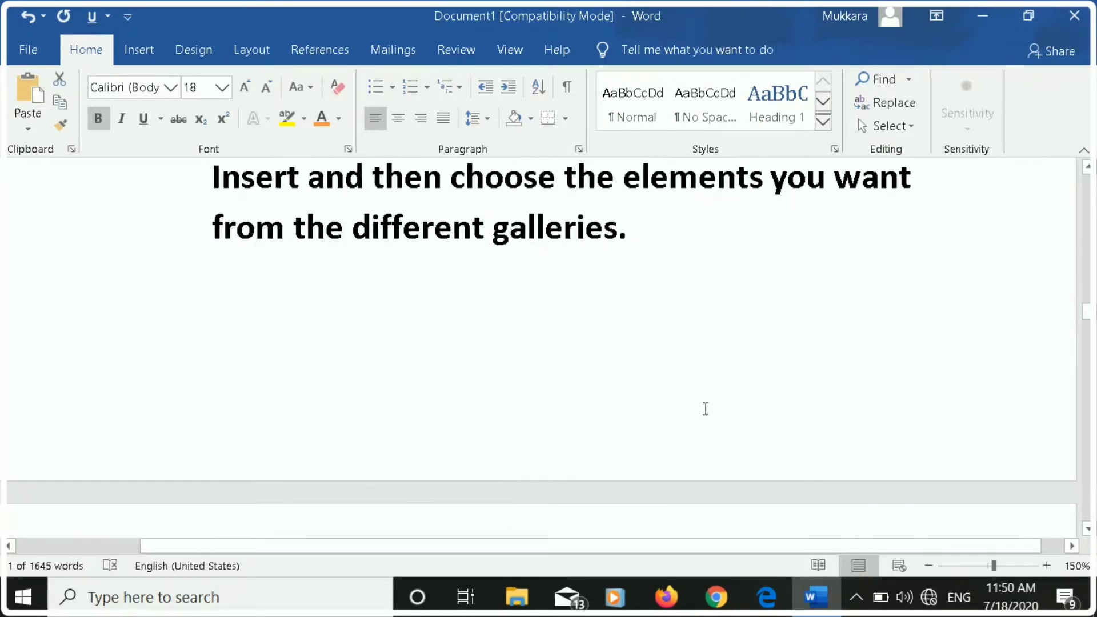
scroll(706, 410, "down", 1)
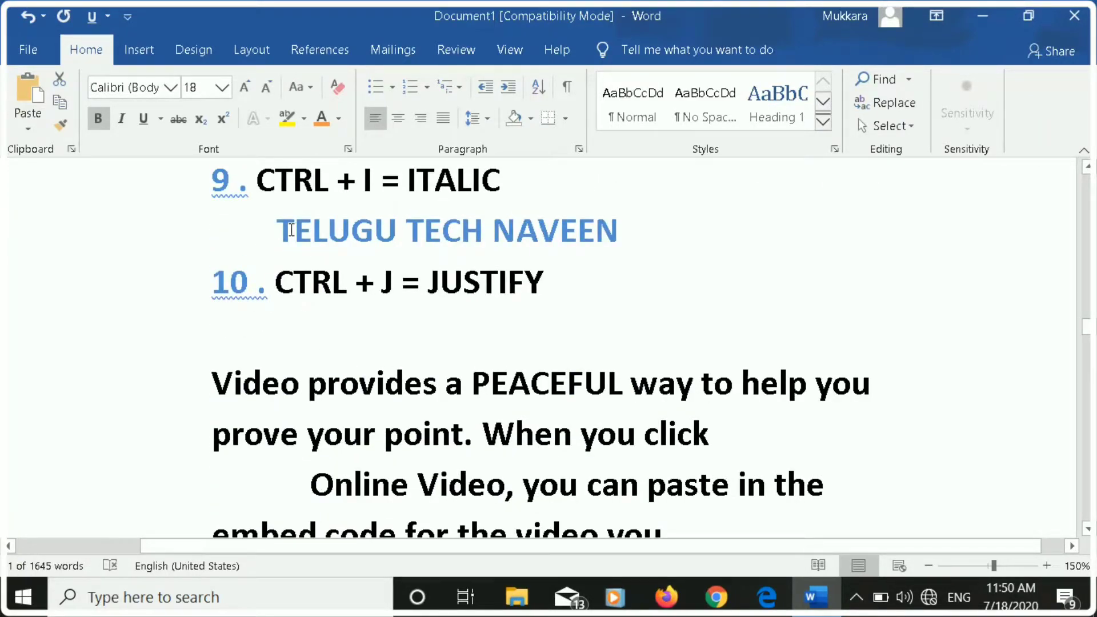
left_click_drag(276, 230, 550, 243)
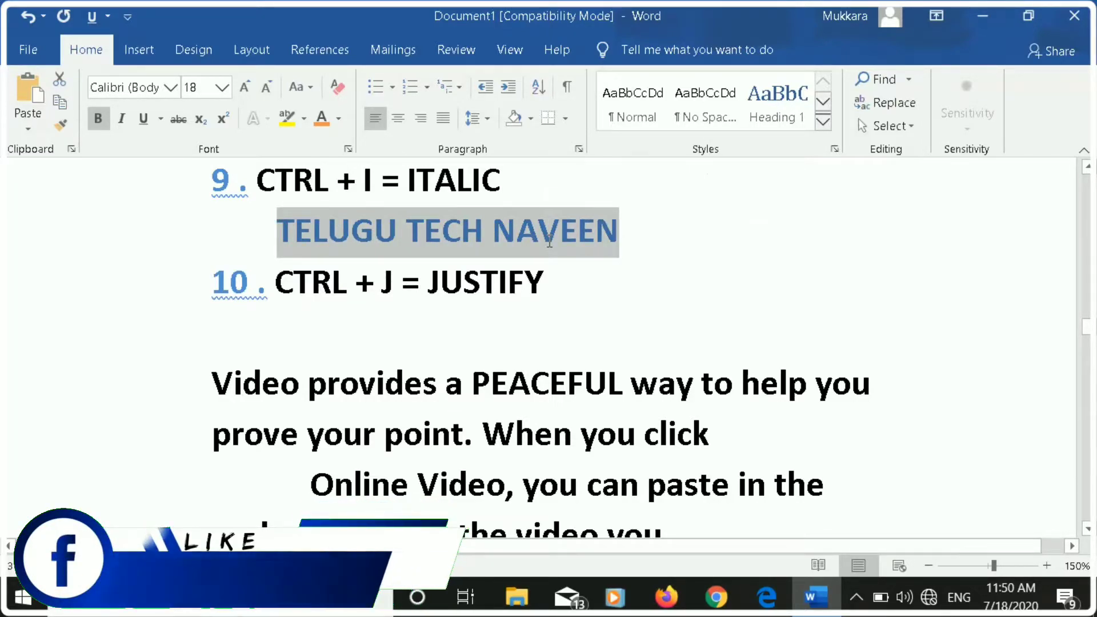
key("ctrl+i")
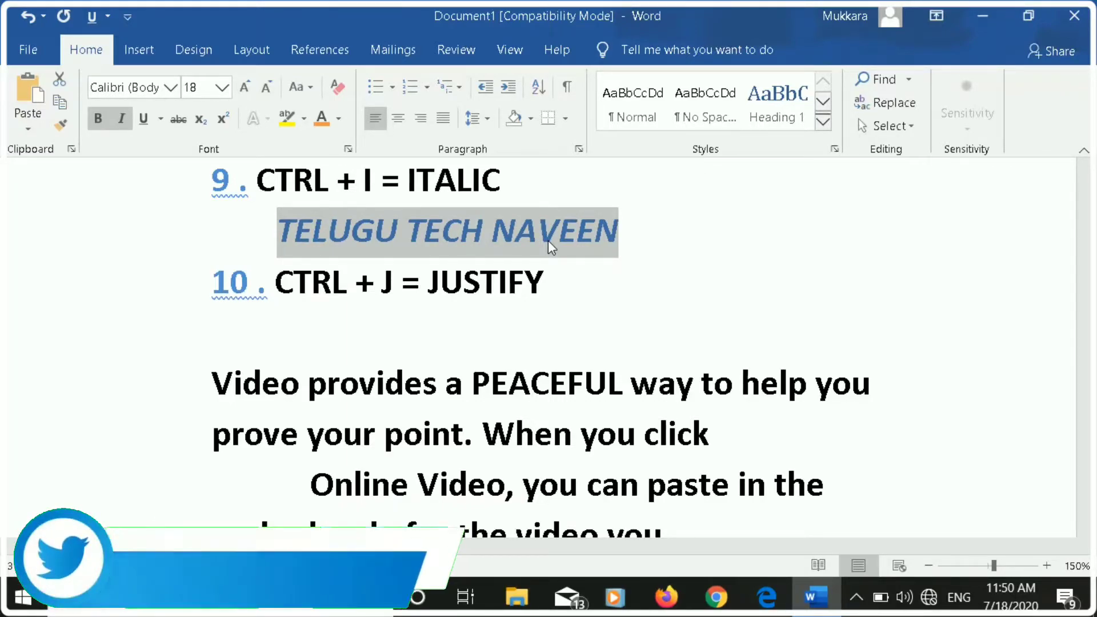
key("ctrl+i")
key("ctrl+i")
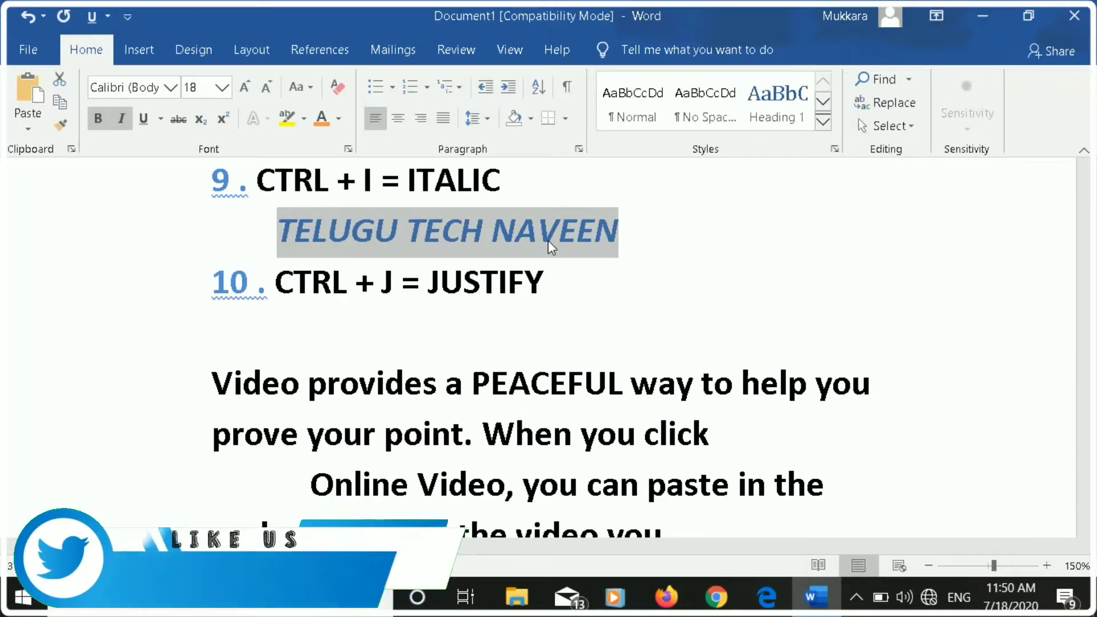
left_click(323, 343)
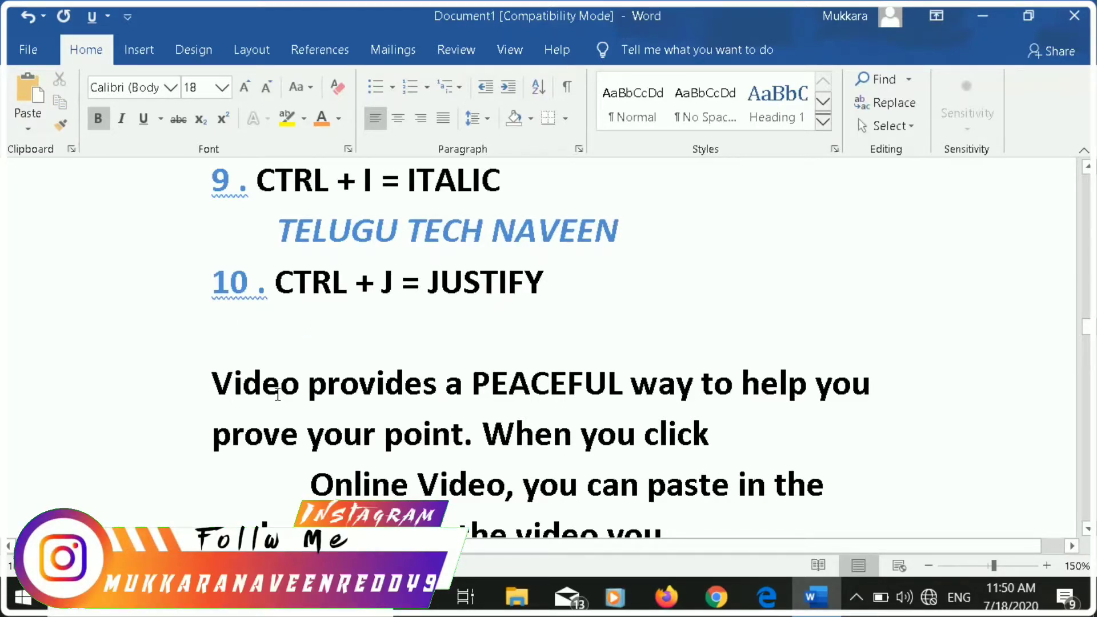
Justify the paragraph starting "To make your document look professionally produced" below list item 10.
scroll(278, 394, "down", 2)
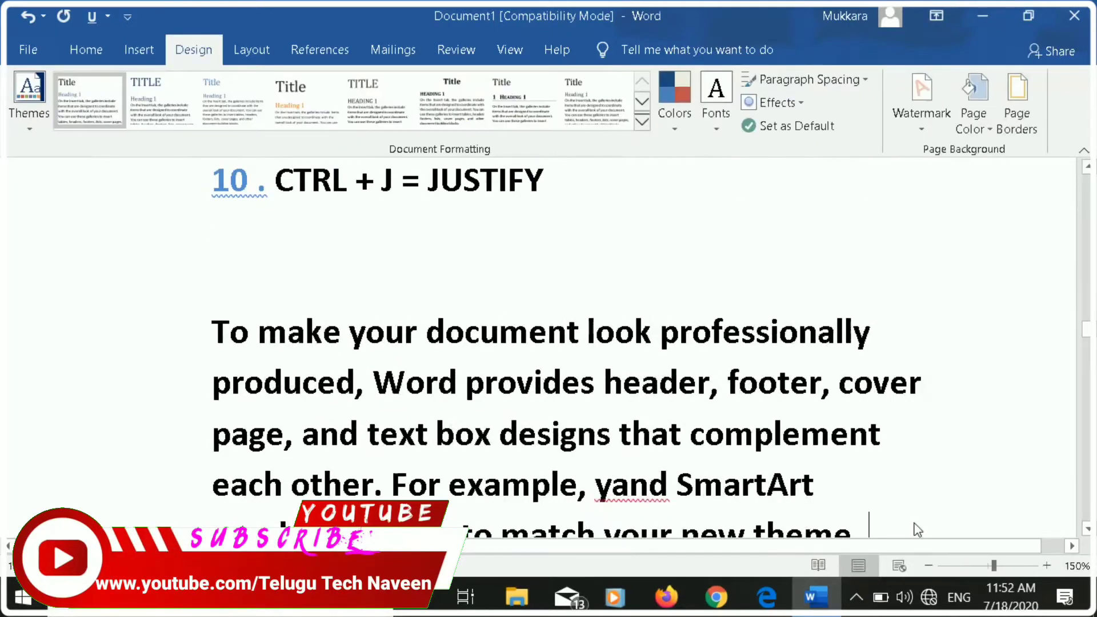
scroll(288, 371, "down", 2)
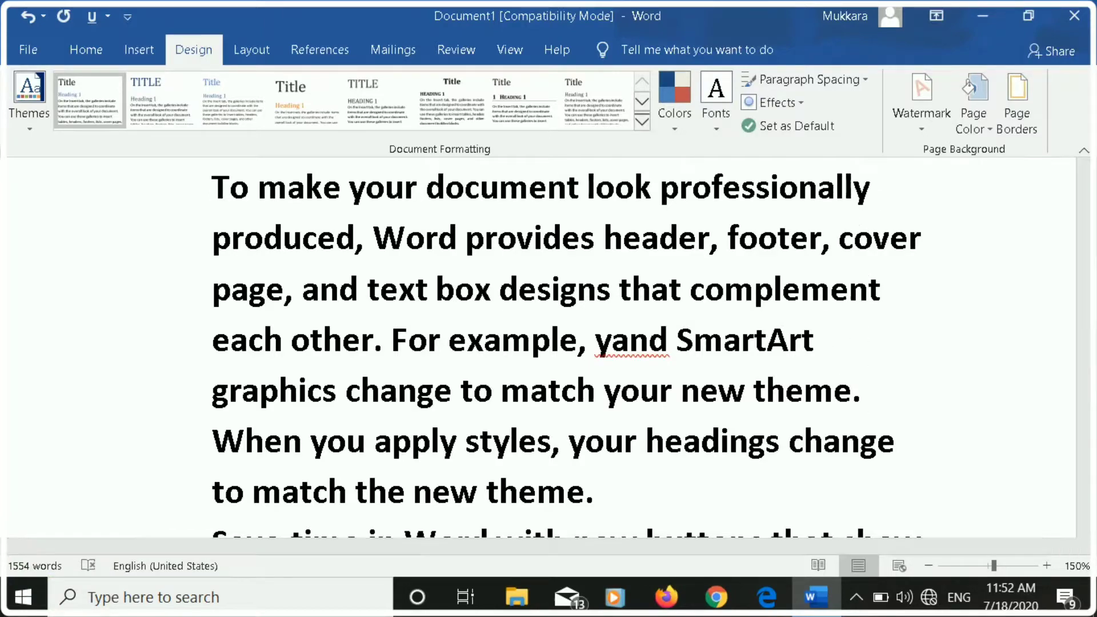
left_click_drag(205, 182, 602, 501)
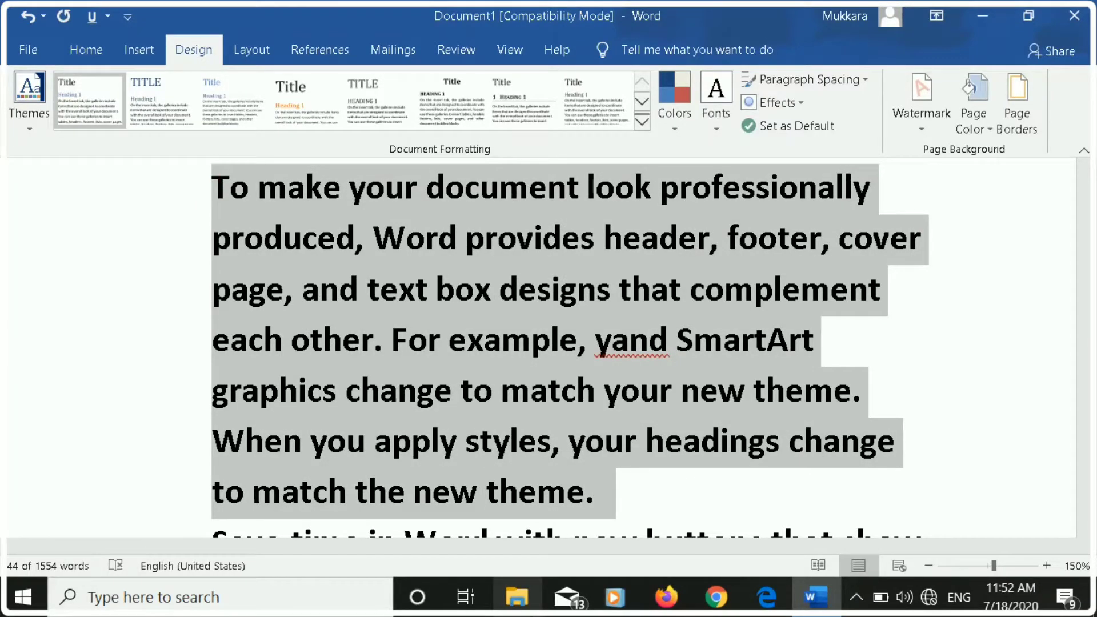
key("ctrl+j")
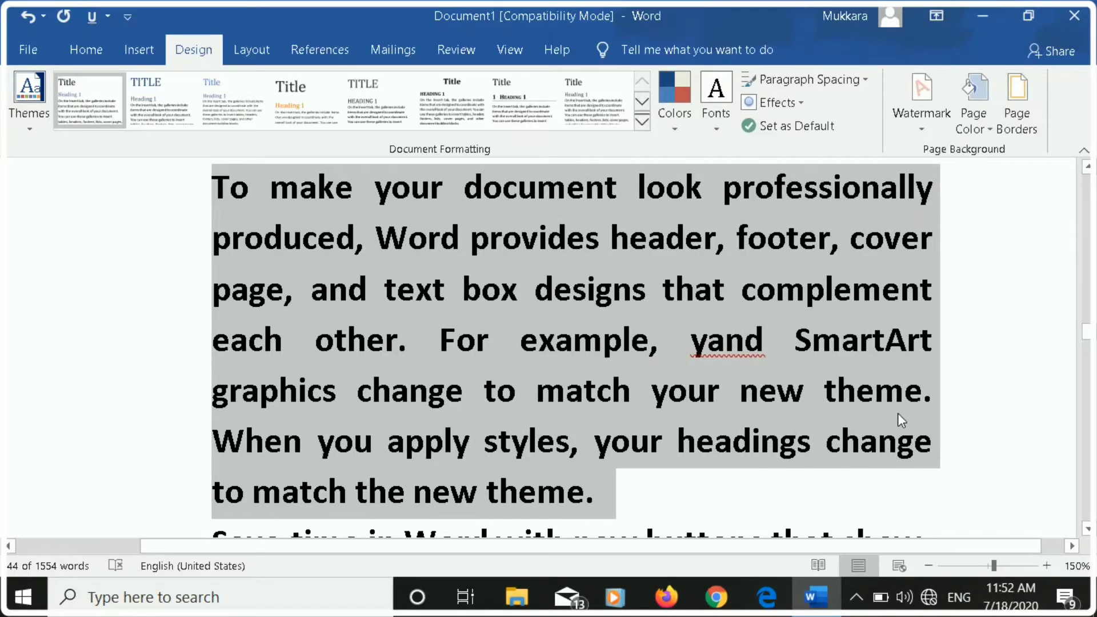
key("ctrl+j")
key("ctrl+j")
Link the word "help" in the paragraph below list item 11 to the existing file Document.rtf in the Documents folder.
scroll(872, 403, "down", 5)
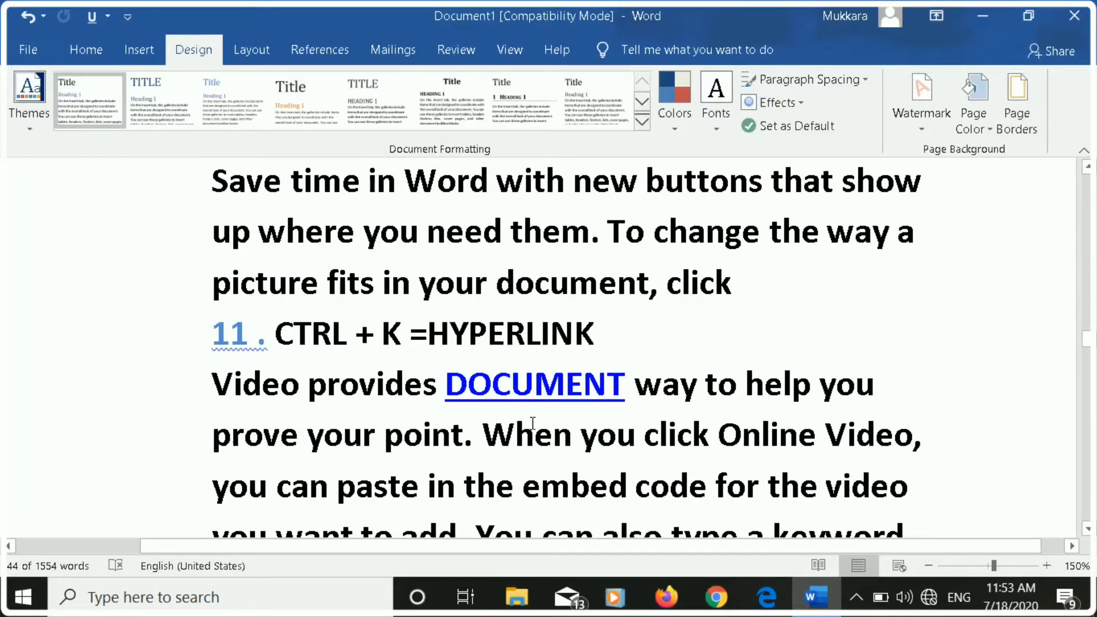
mouse_move(531, 404)
mouse_move(741, 384)
left_mouse_down()
mouse_move(808, 395)
mouse_move(745, 387)
left_mouse_up()
left_click(809, 394)
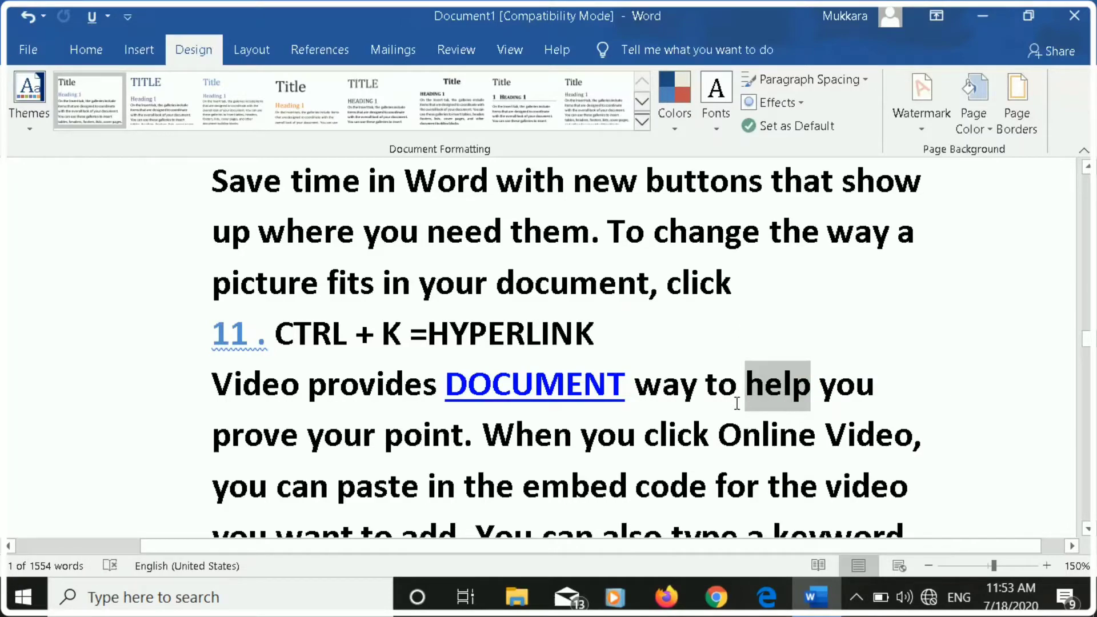
key("ctrl+k")
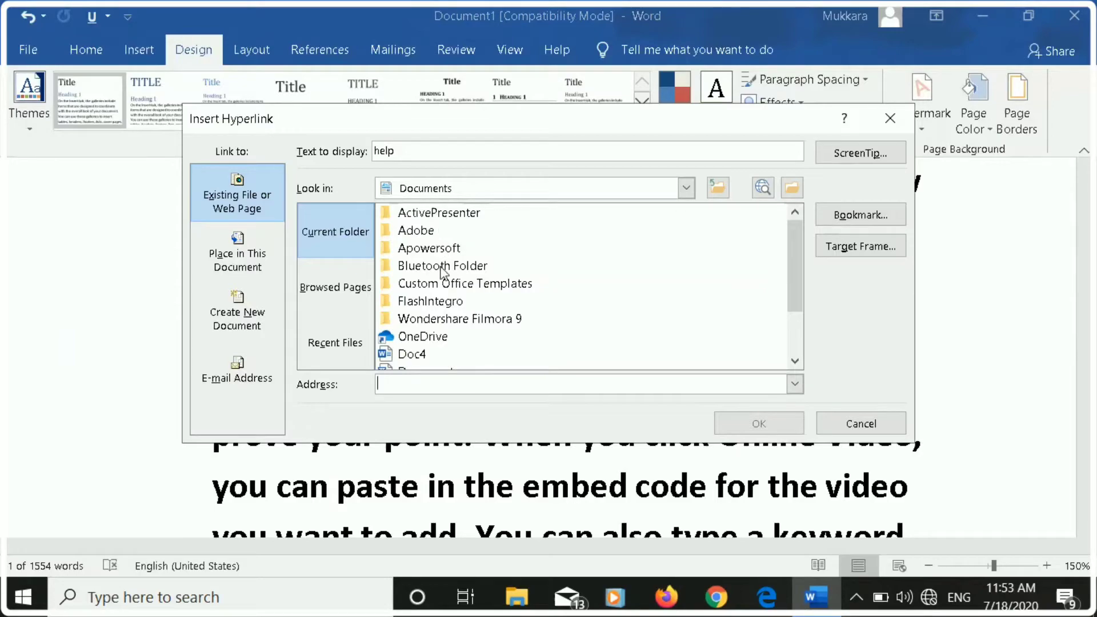
scroll(438, 300, "down", 2)
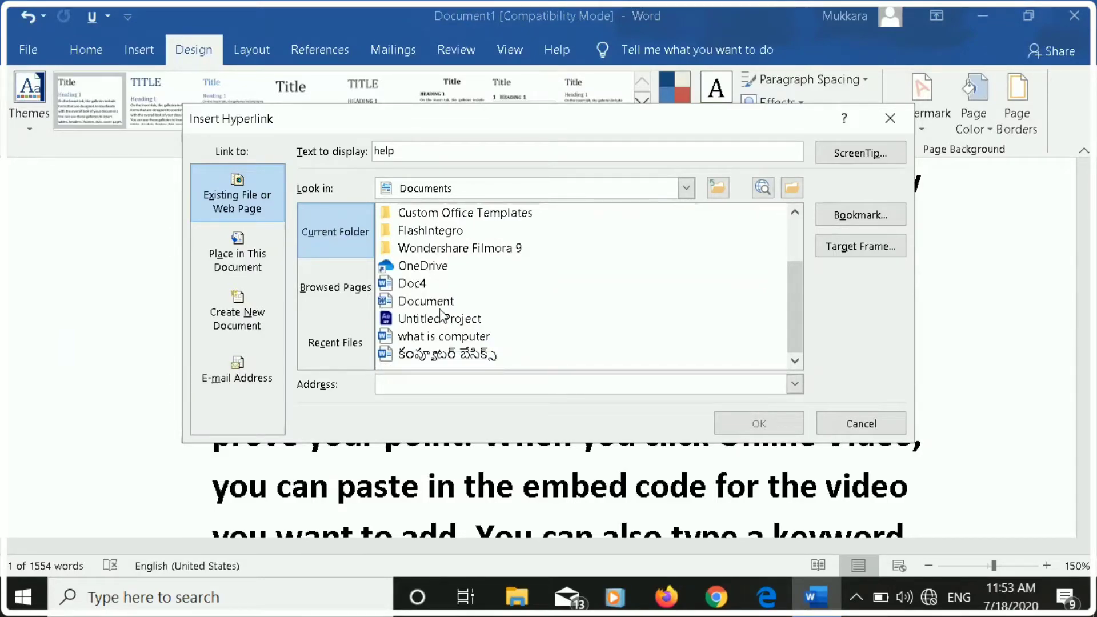
left_click(448, 301)
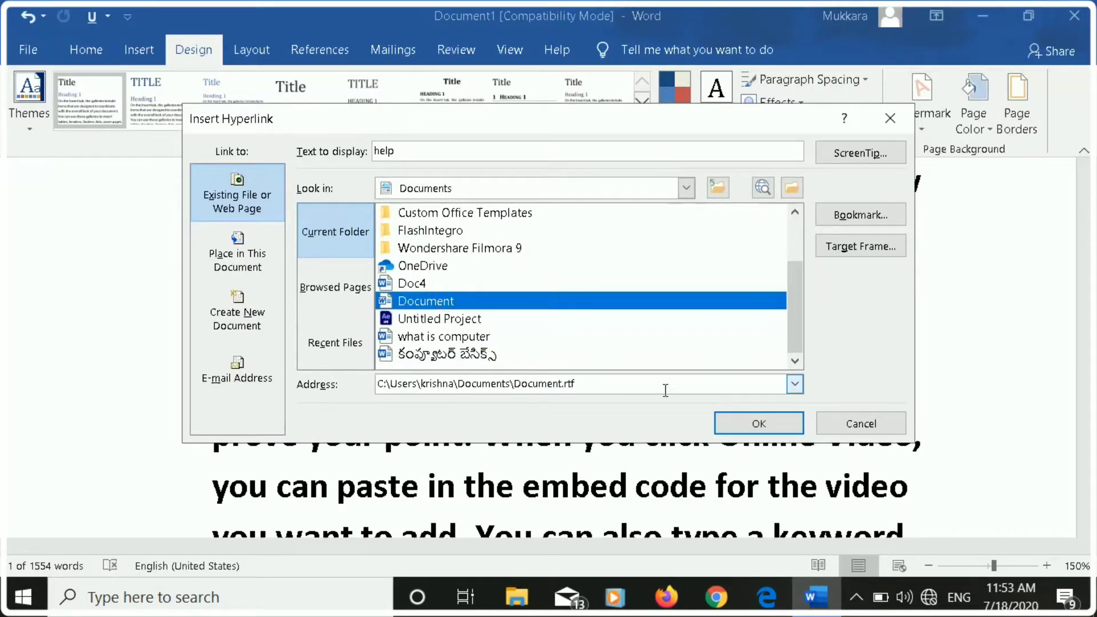
left_click(753, 426)
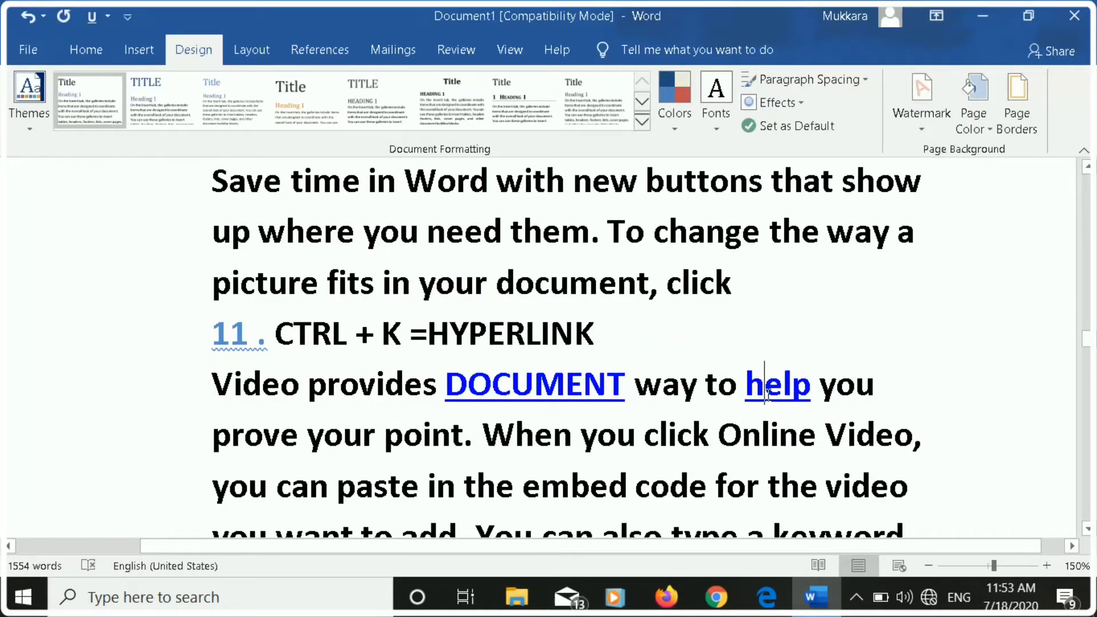
scroll(769, 394, "down", 1)
scroll(769, 403, "down", 8)
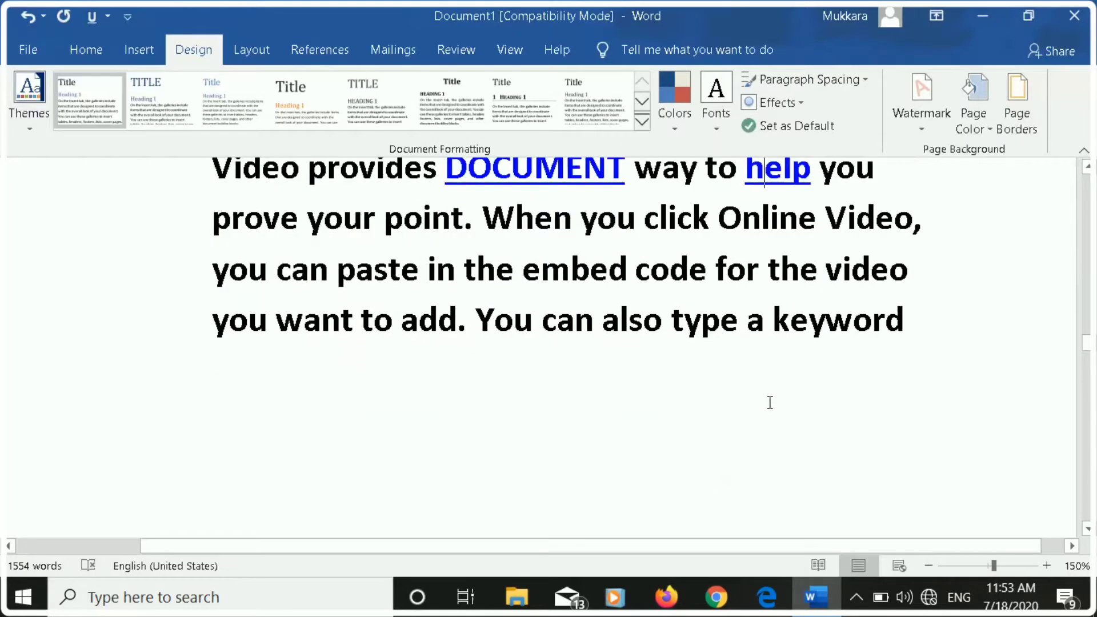
Align the centred name line below list item 12 left, centre and right in turn, repeat the cycle, and leave it right-aligned.
scroll(770, 407, "down", 14)
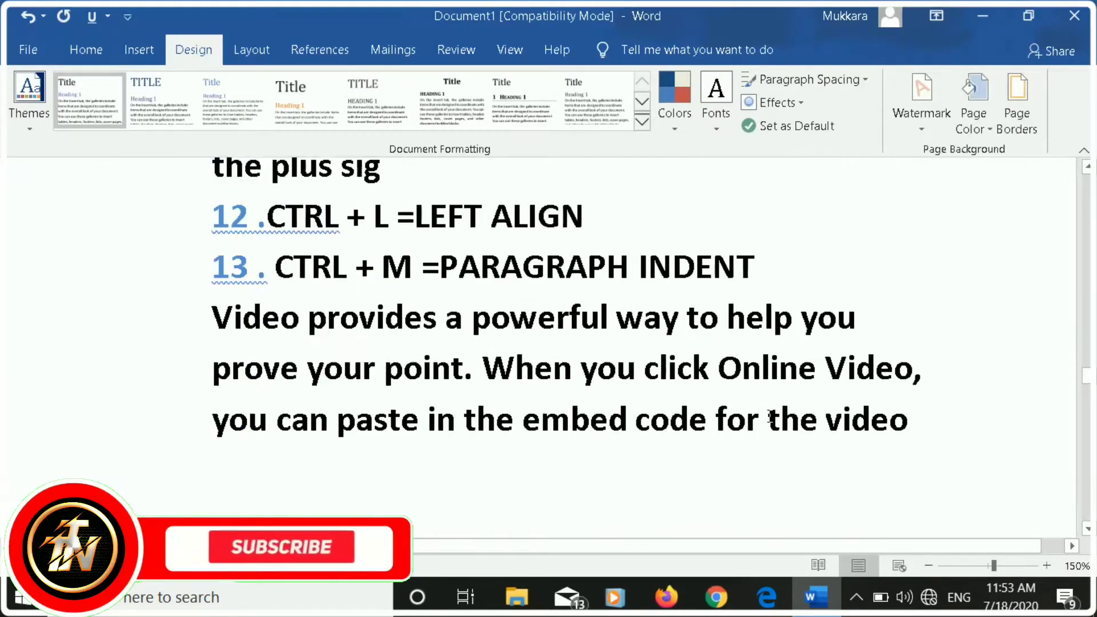
scroll(769, 417, "up", 1)
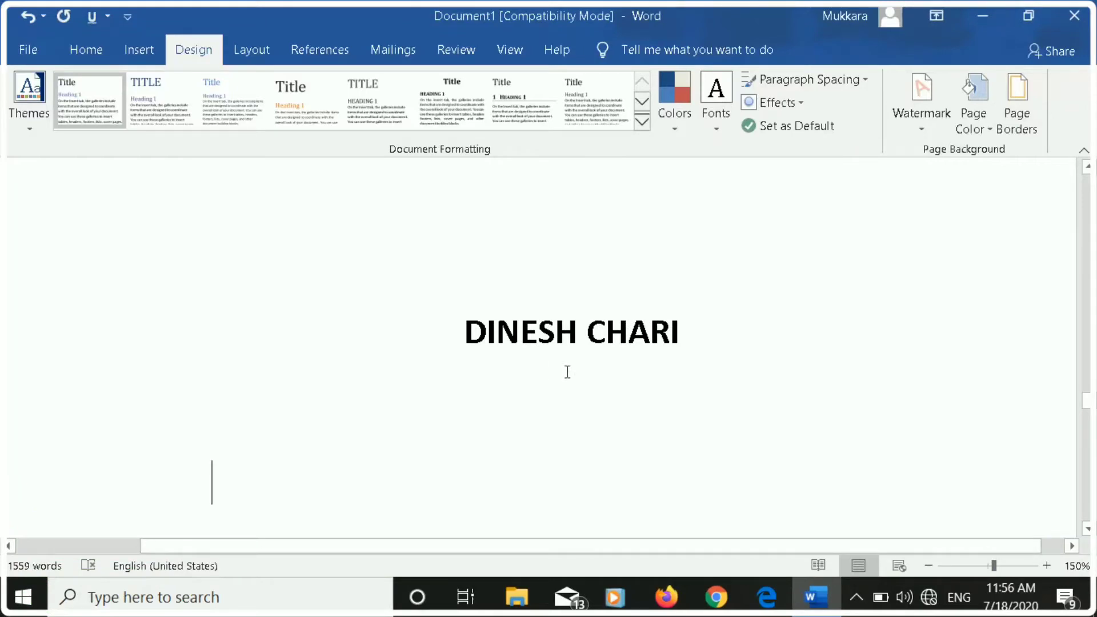
left_click_drag(464, 341, 700, 343)
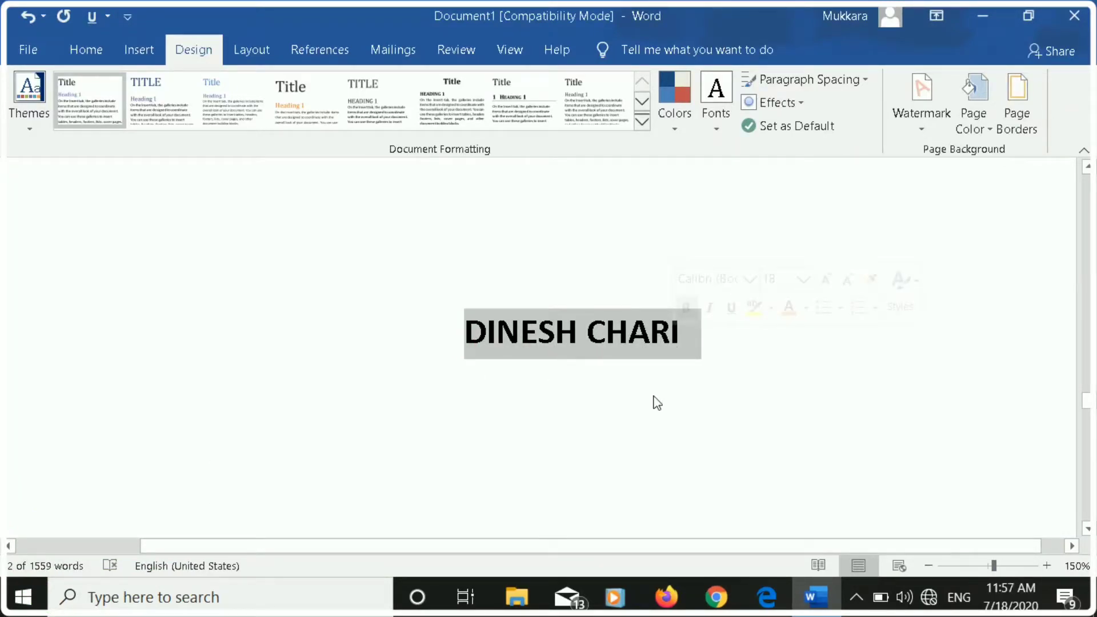
key("ctrl+l")
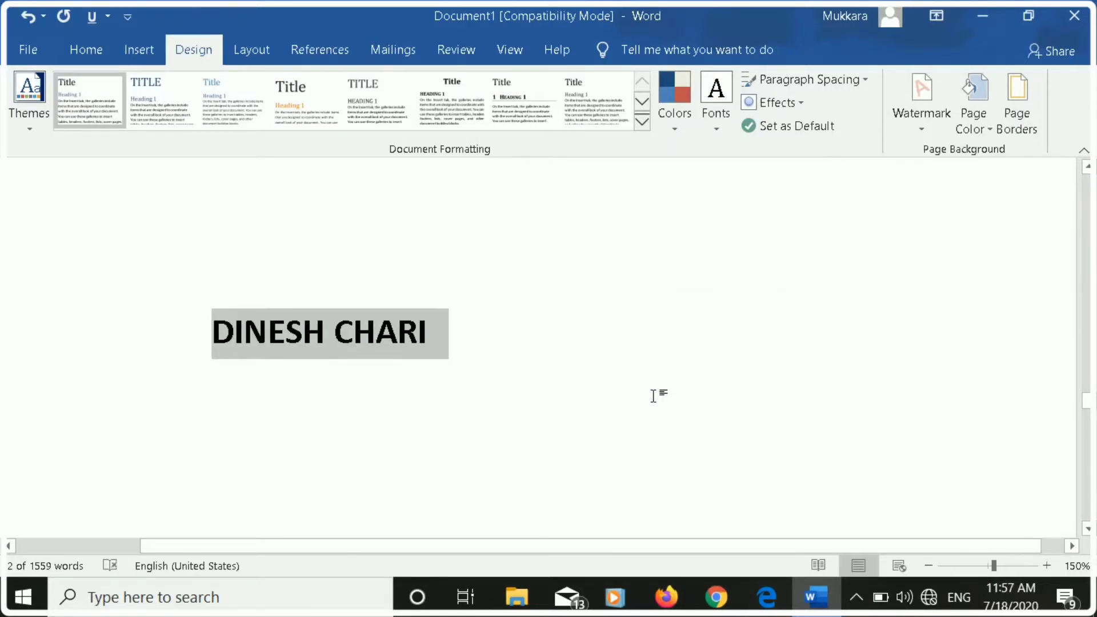
key("ctrl+e")
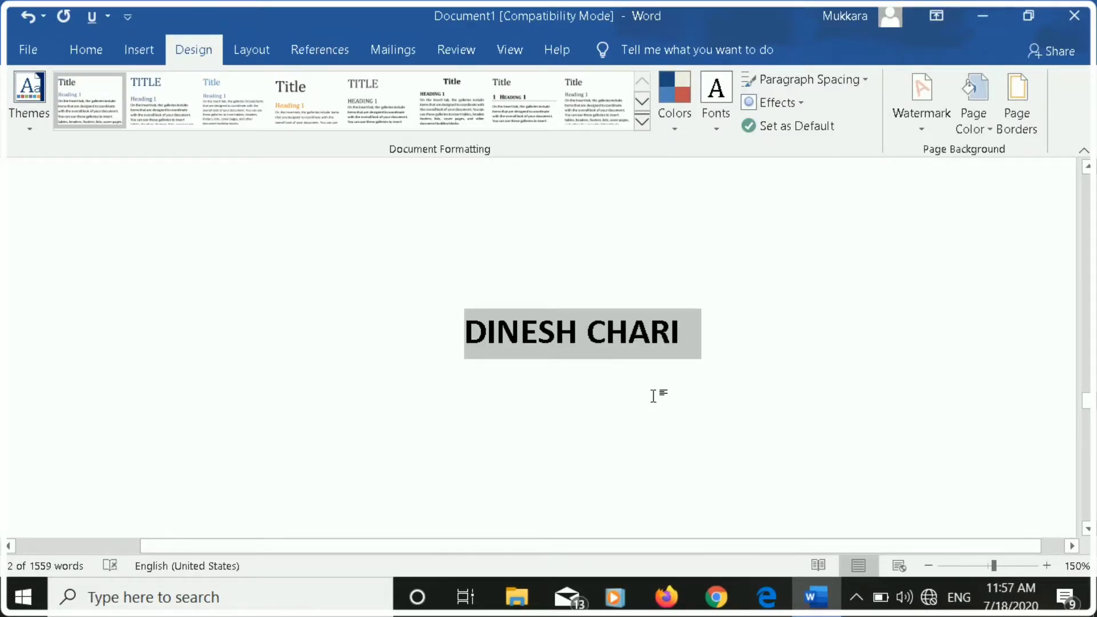
key("ctrl+r")
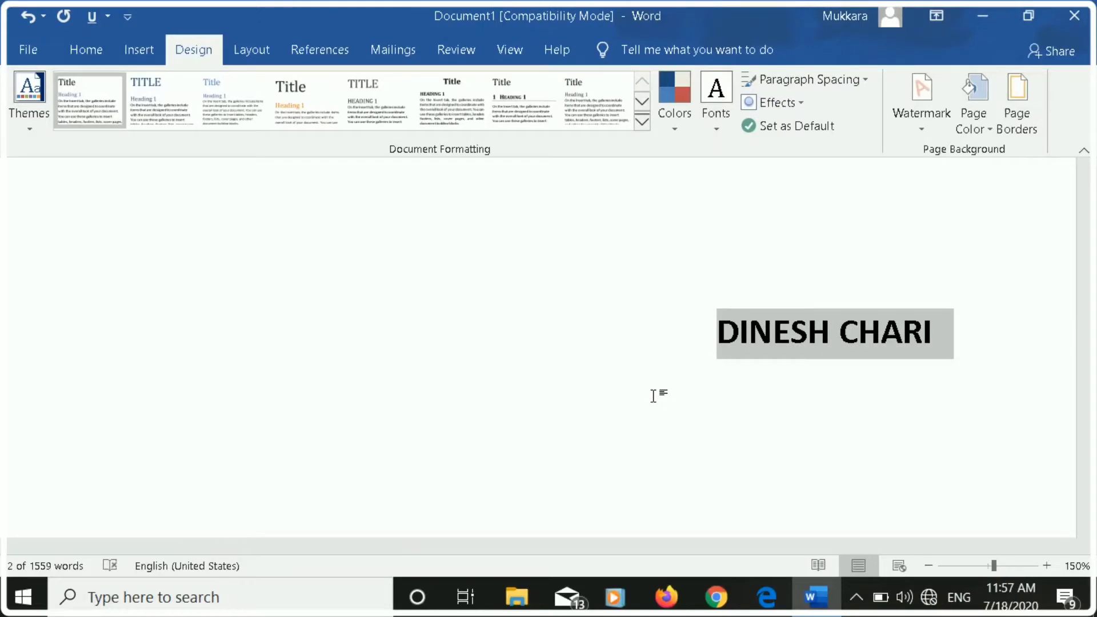
key("ctrl+l")
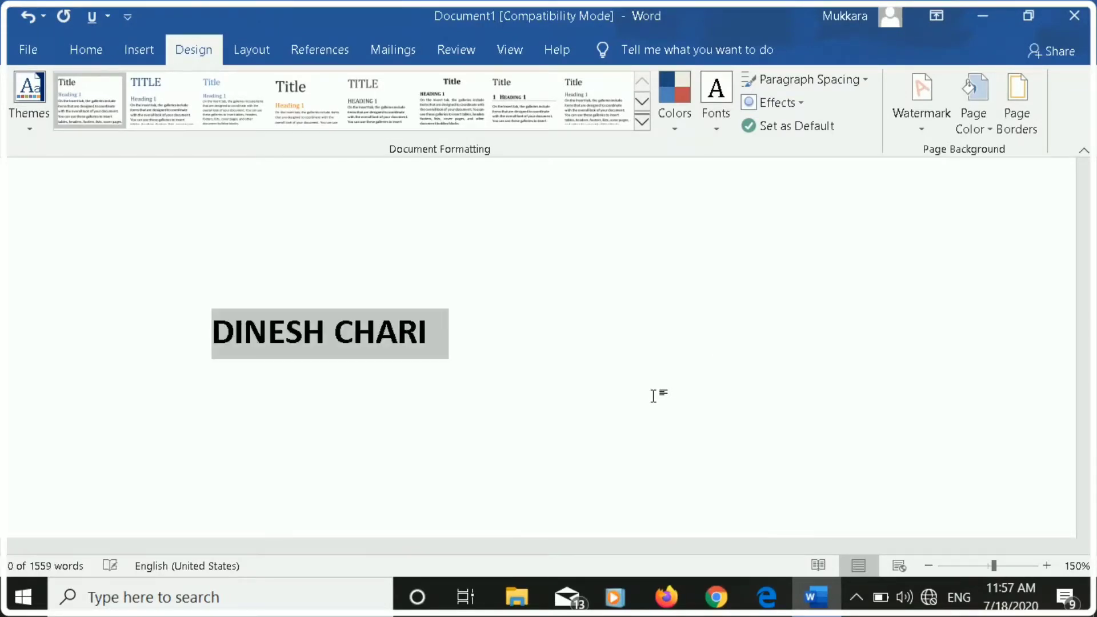
key("ctrl+e")
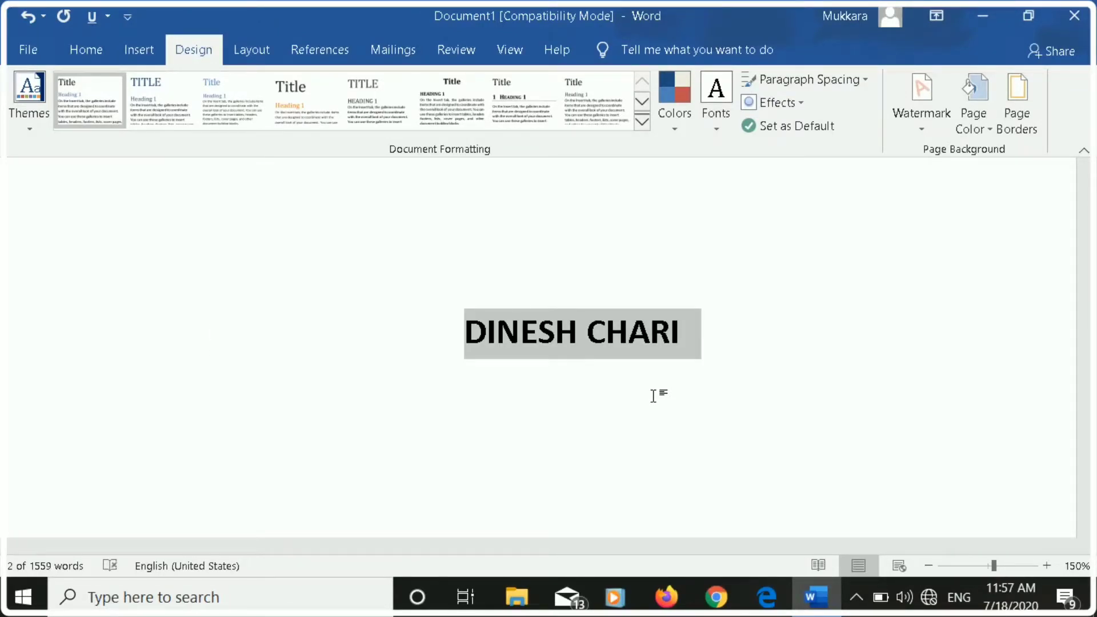
key("ctrl+r")
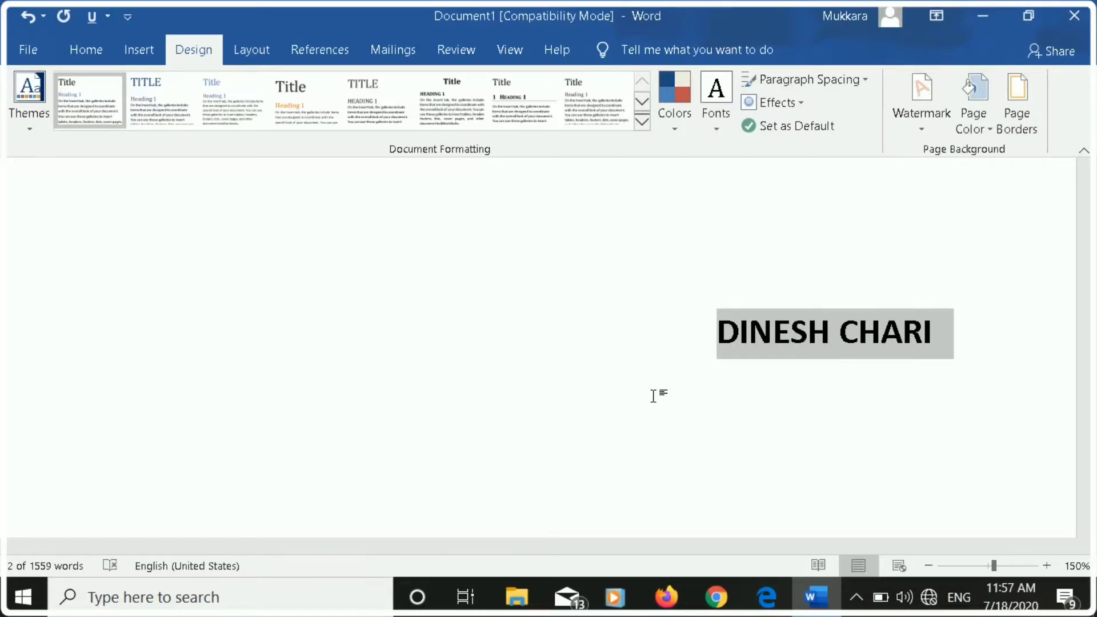
left_click(847, 598)
left_click(856, 476)
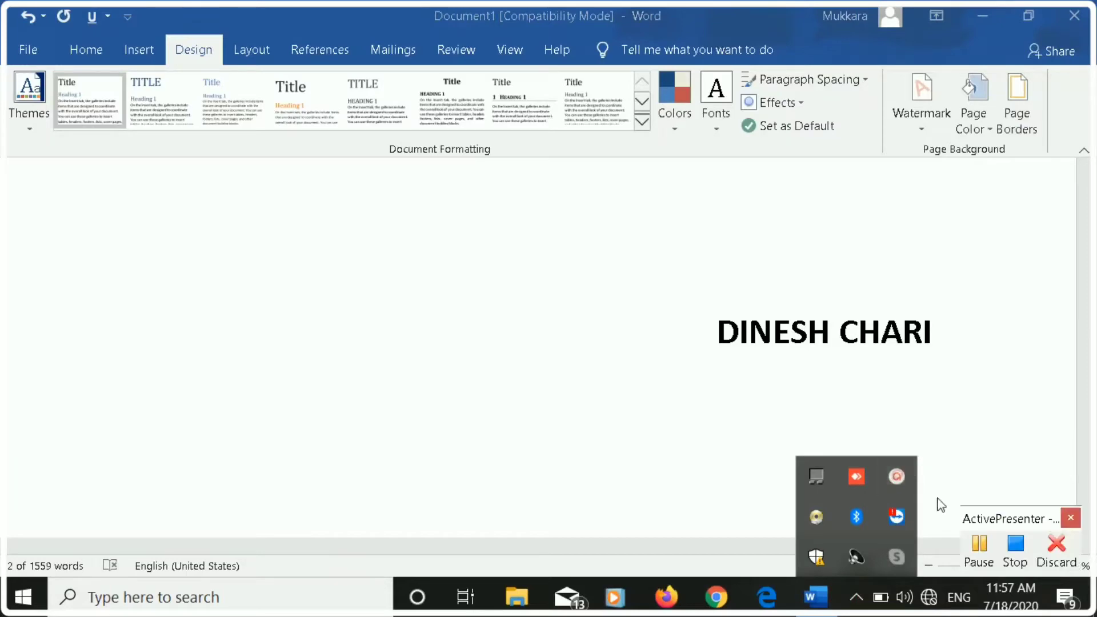
left_click(982, 547)
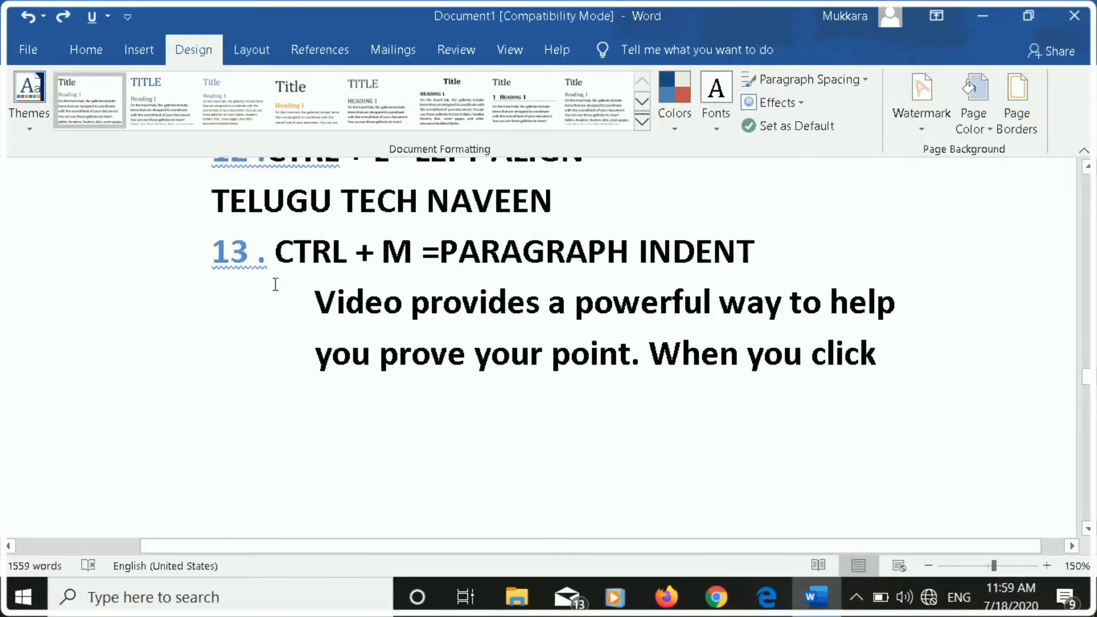
Increase the paragraph indent of the lines from "Video provides a powerful way" to "When you click" below list item 13.
left_click_drag(300, 290, 859, 376)
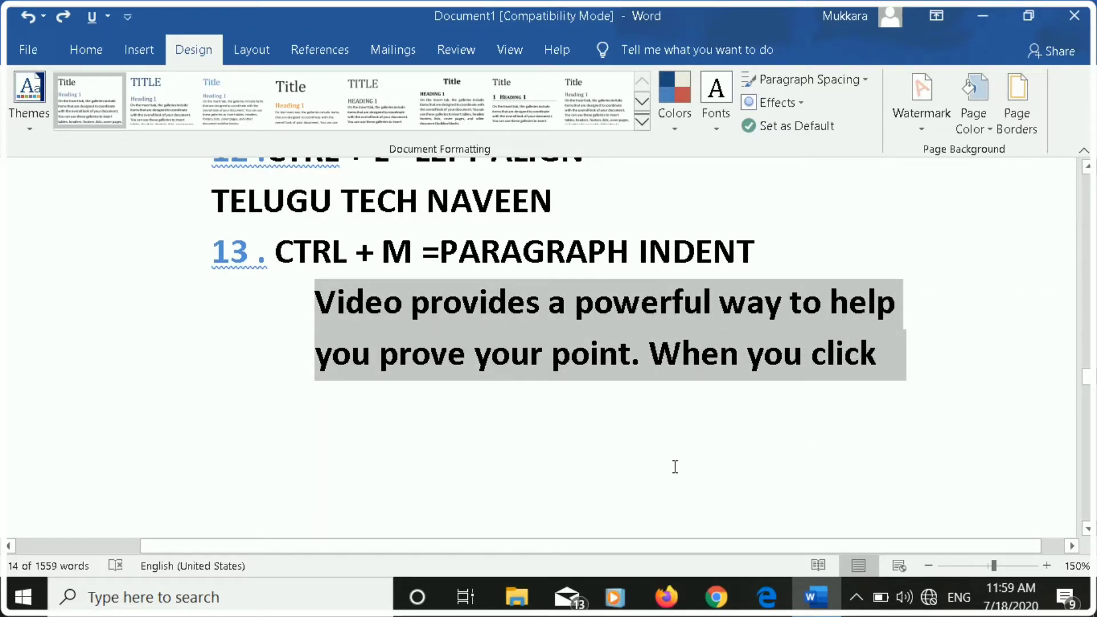
key("ctrl+m")
scroll(560, 443, "down", 5)
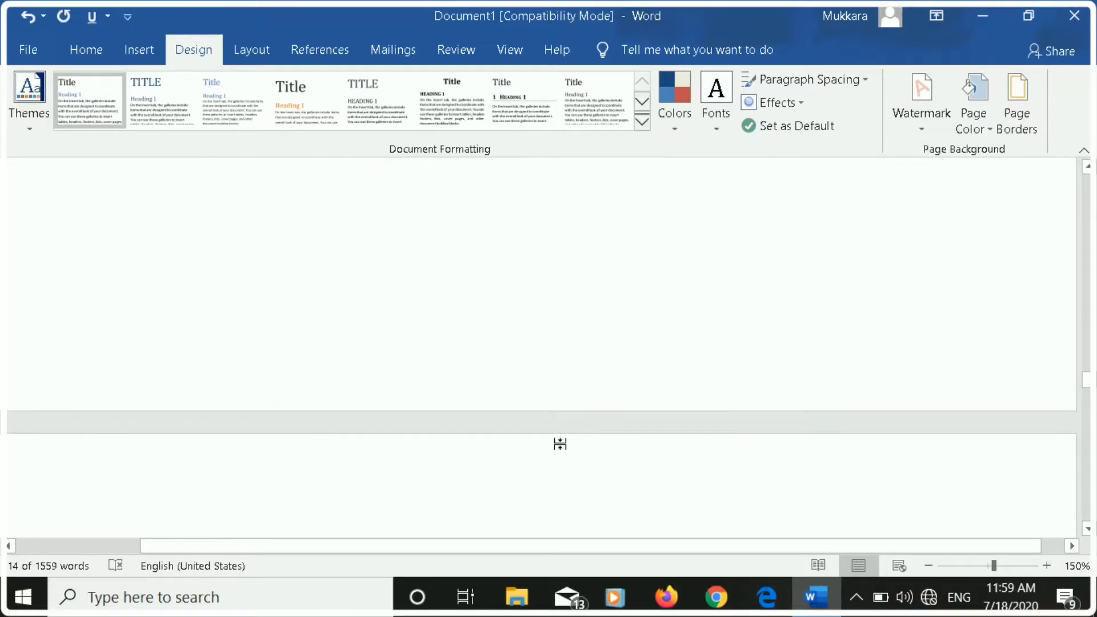
scroll(560, 443, "down", 3)
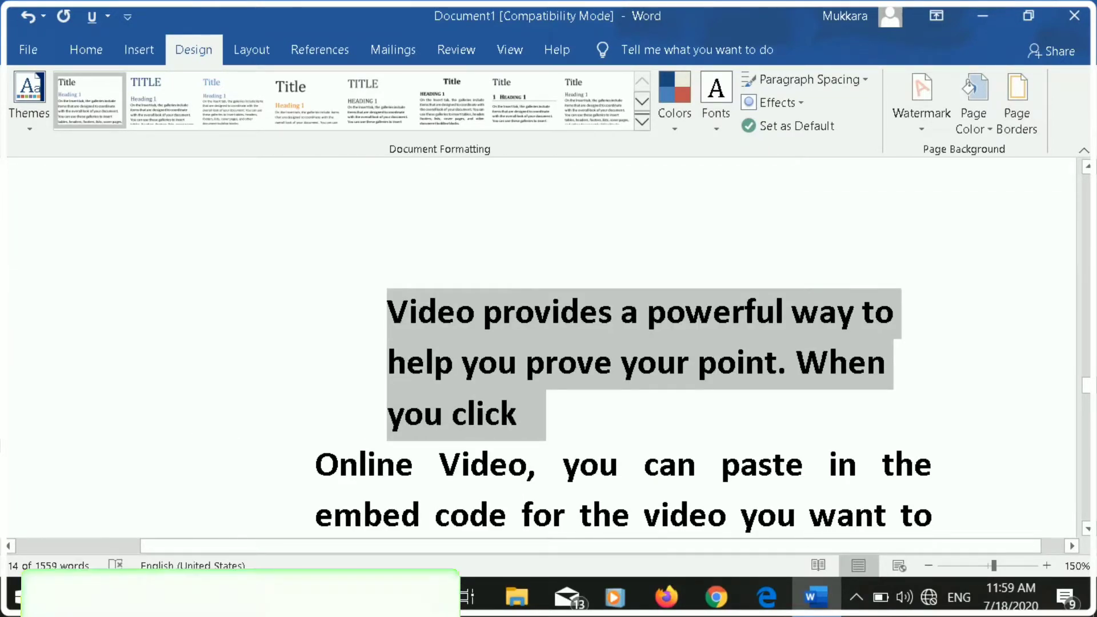
scroll(207, 368, "down", 3)
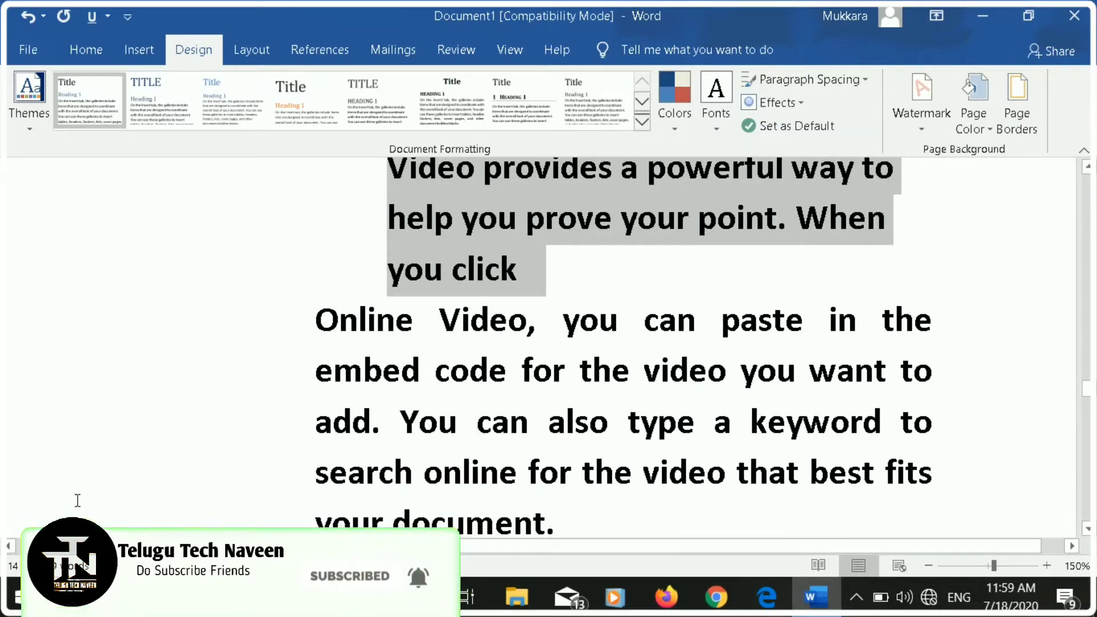
Create five new blank documents to demonstrate list item 14, and switch back to Document1.
scroll(164, 405, "down", 3)
scroll(162, 409, "down", 12)
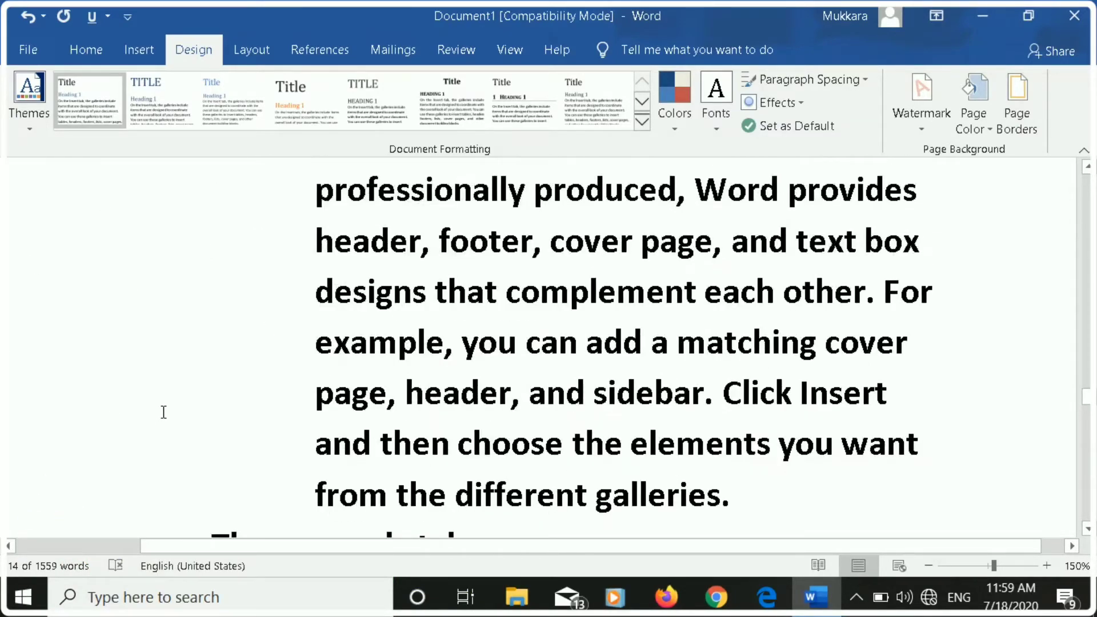
scroll(163, 412, "down", 12)
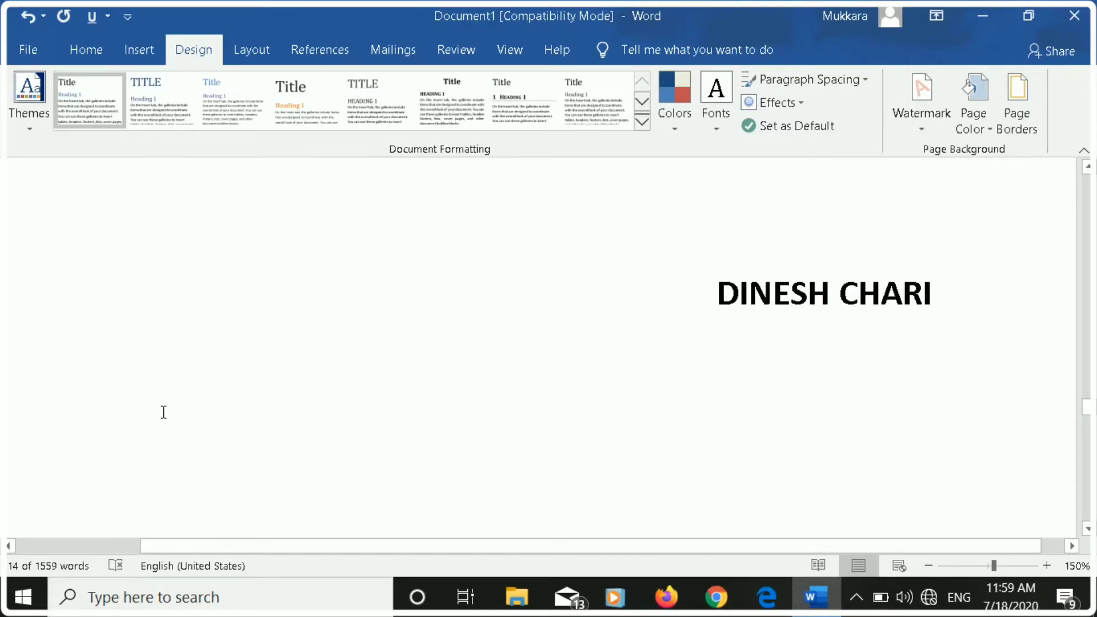
scroll(163, 412, "down", 6)
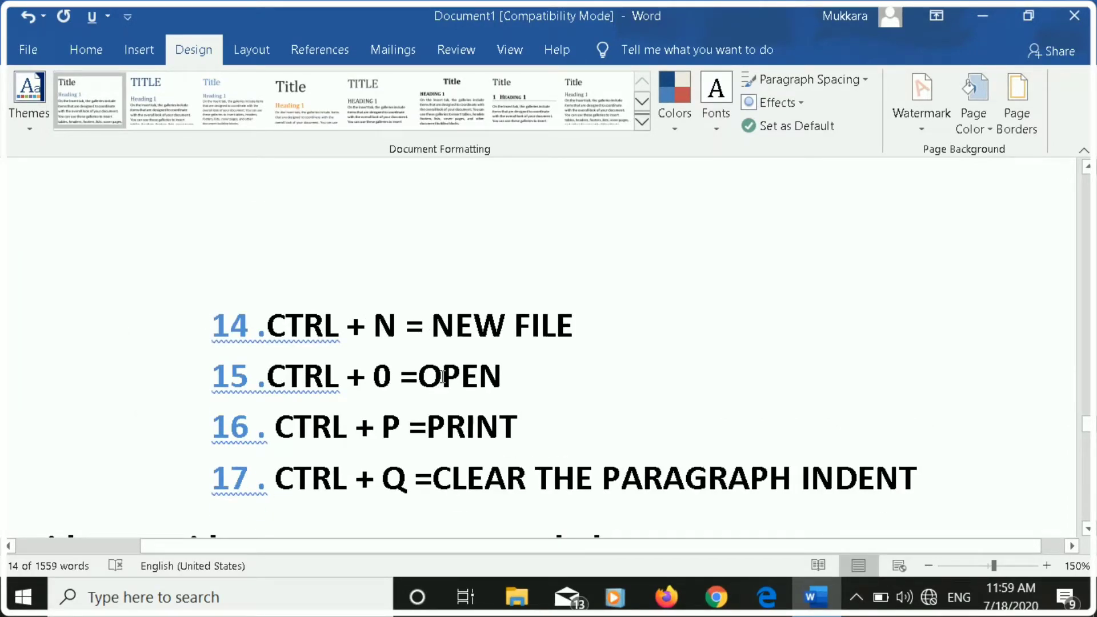
key("ctrl+n")
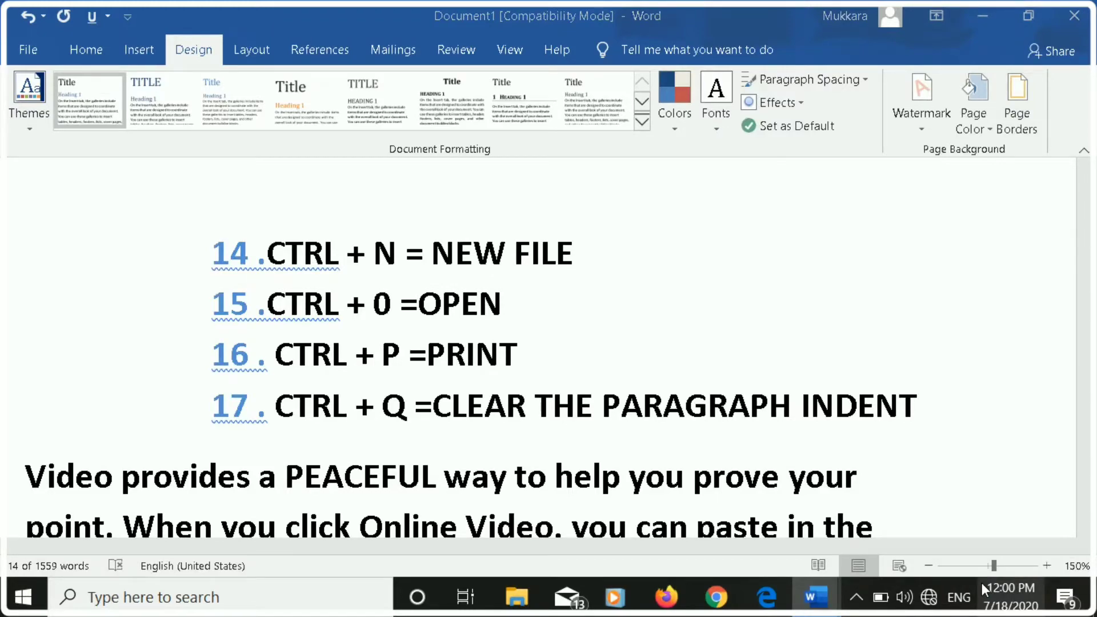
key("ctrl+n")
key("ctrl+w")
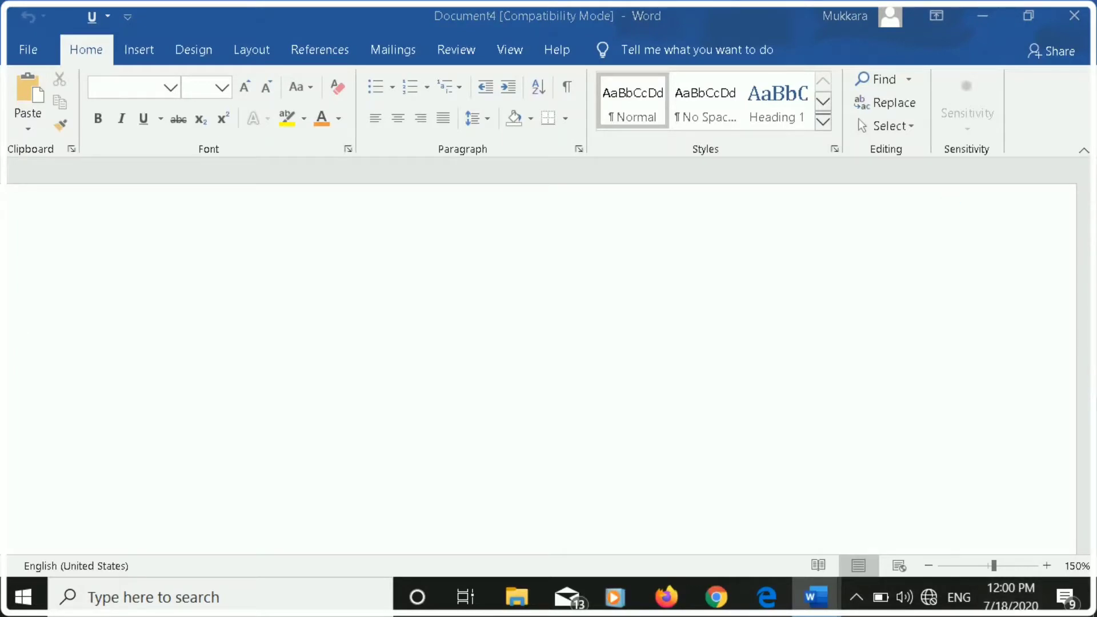
mouse_move(811, 609)
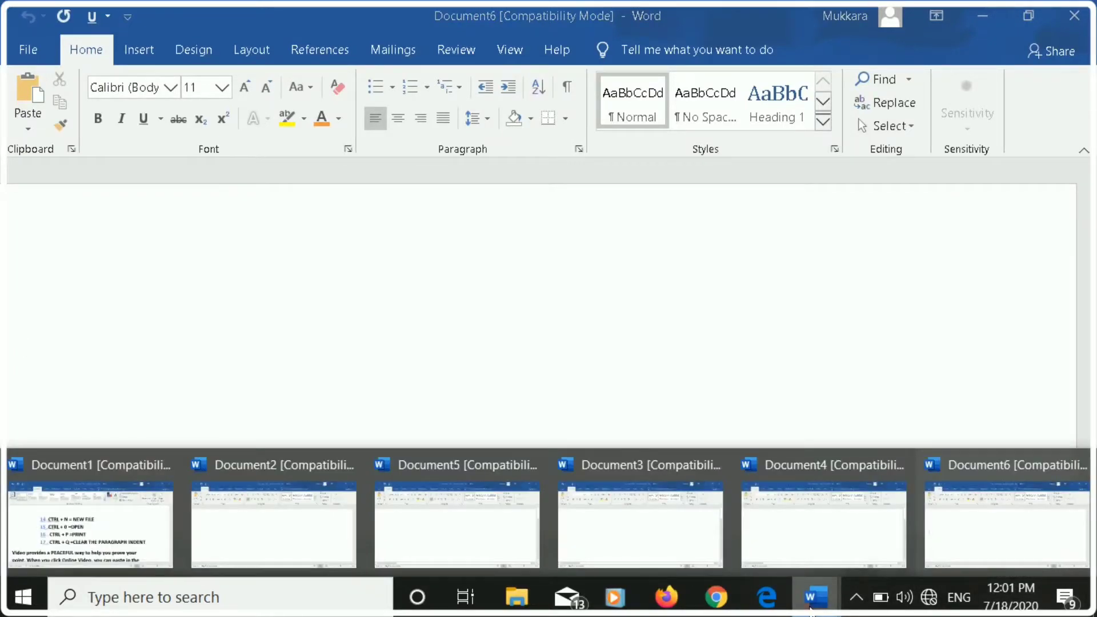
left_click(133, 498)
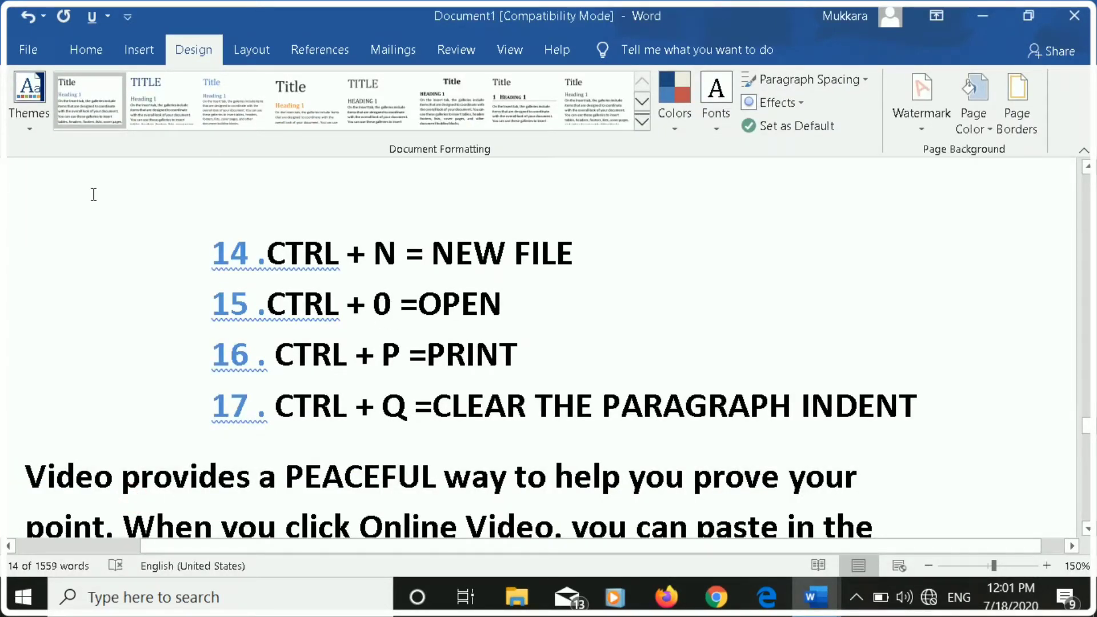
View the file start page and the print settings of Document1, returning to the document without printing.
left_click(28, 50)
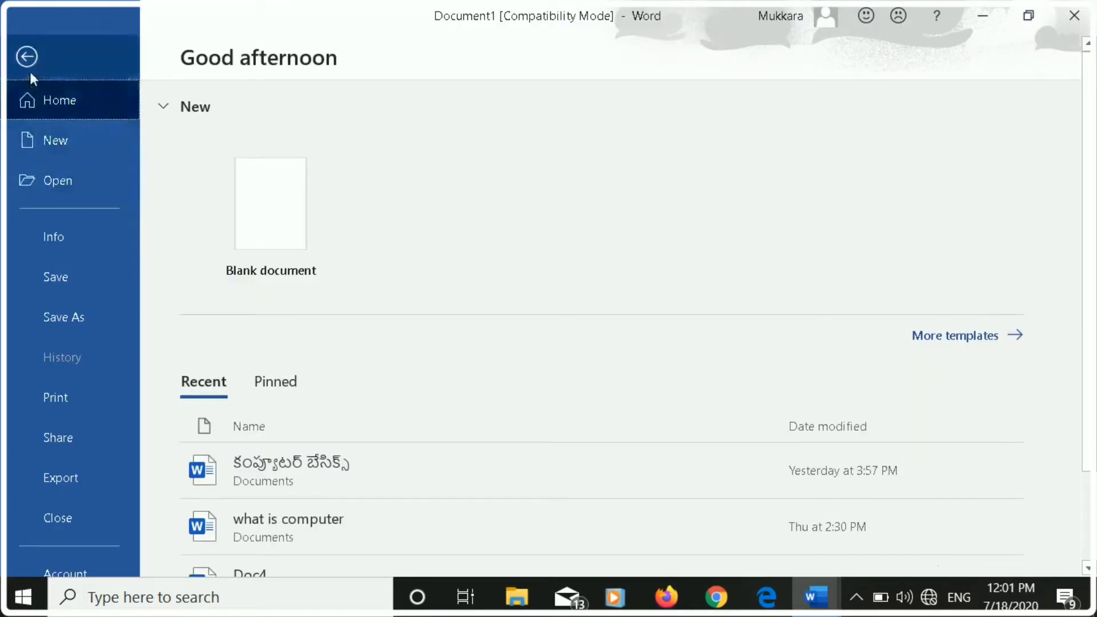
left_click(26, 57)
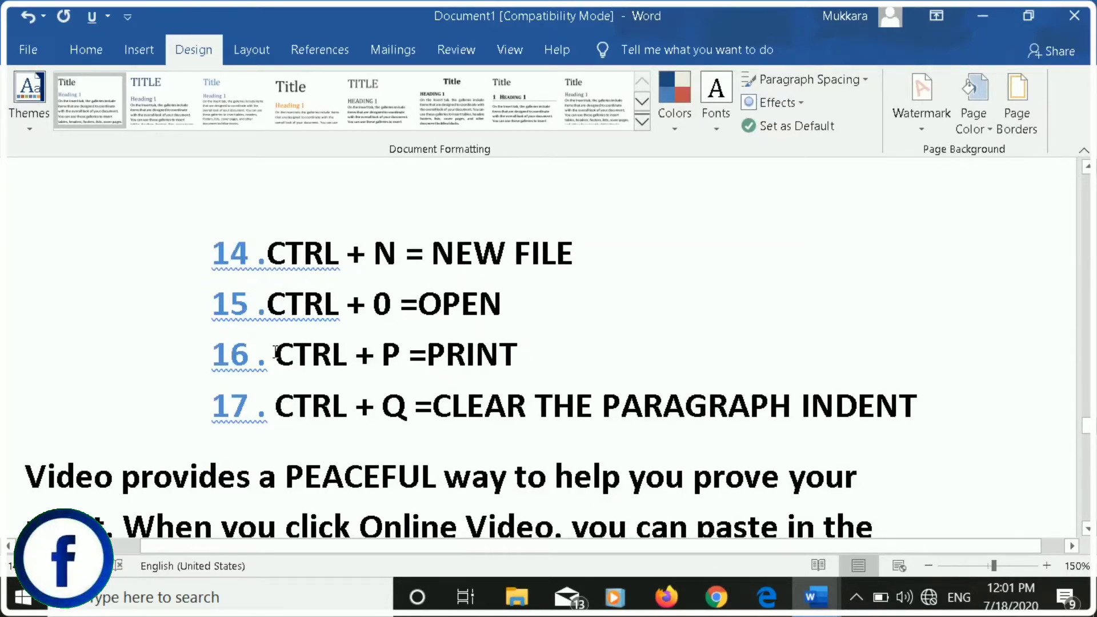
left_click_drag(275, 352, 518, 357)
left_click(619, 365)
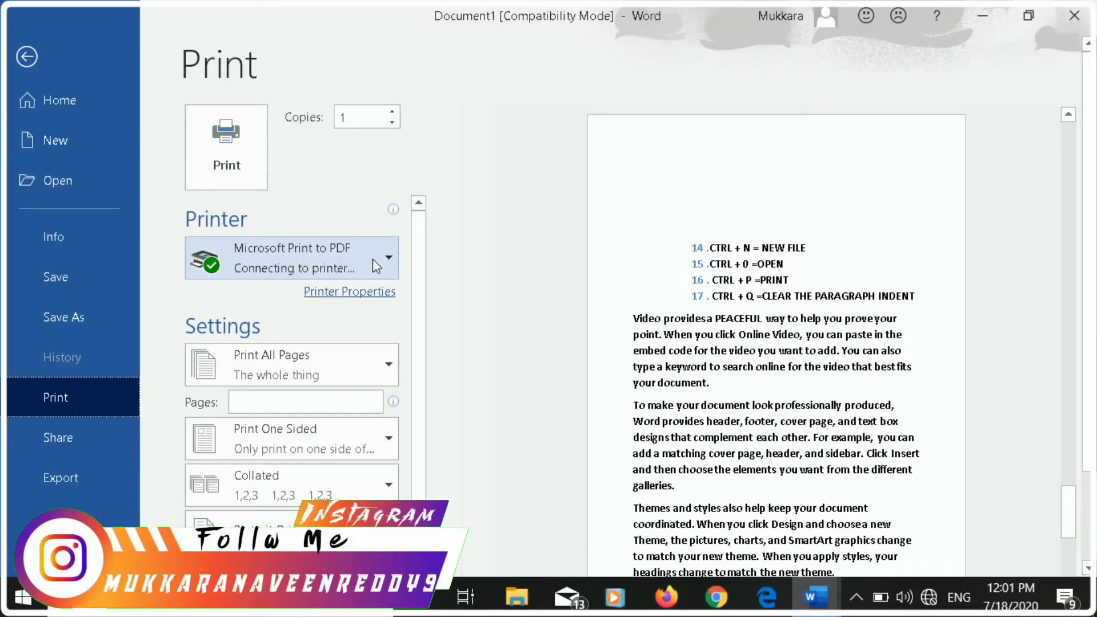
left_click(28, 60)
Remove and reapply one level of indent twice on the paragraph starting "To make your document look professionally produced" below list item 17.
scroll(273, 255, "down", 3)
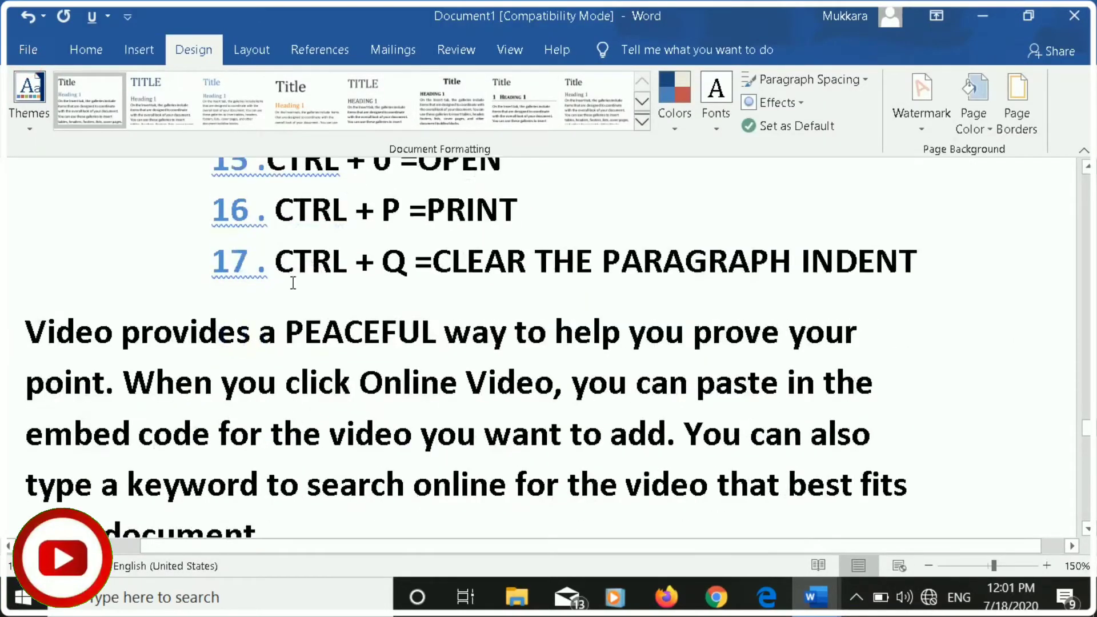
left_click(517, 210)
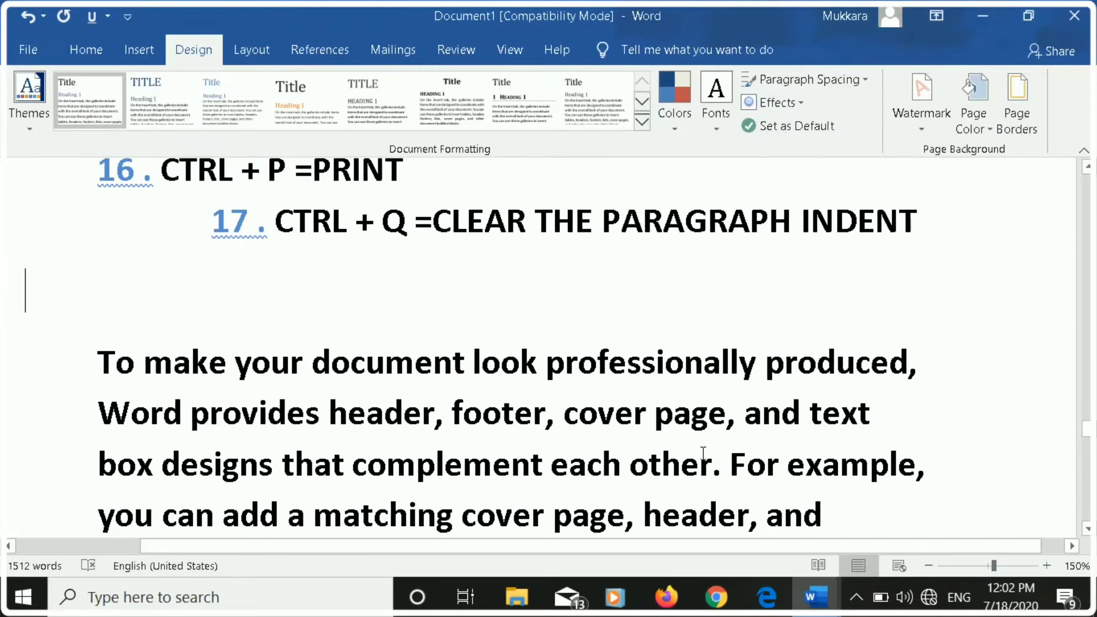
scroll(703, 453, "down", 2)
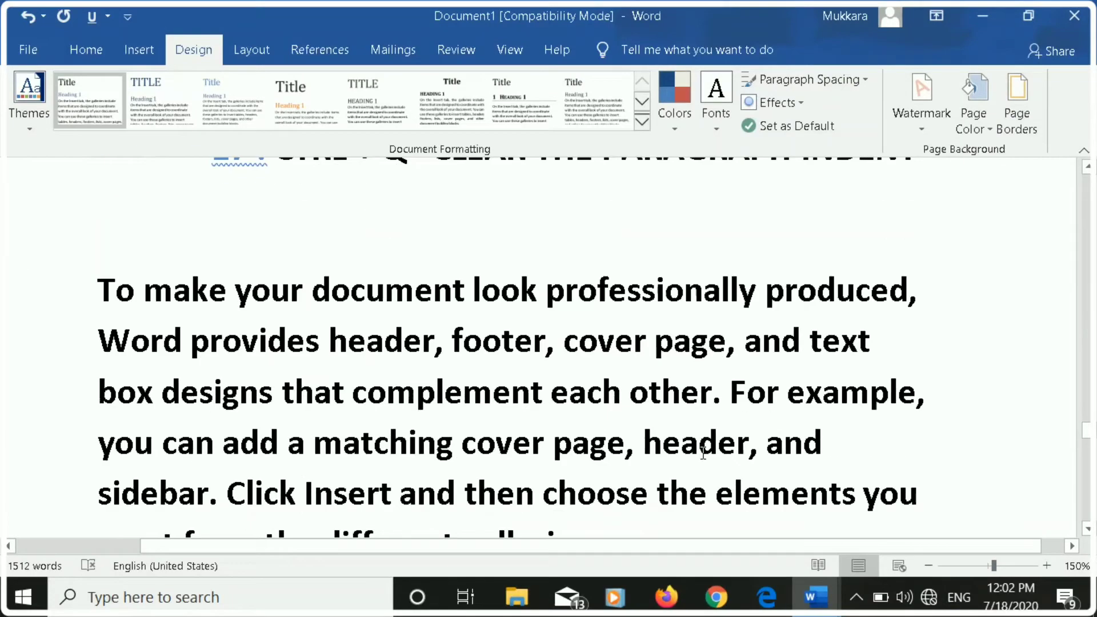
left_click_drag(91, 215, 605, 493)
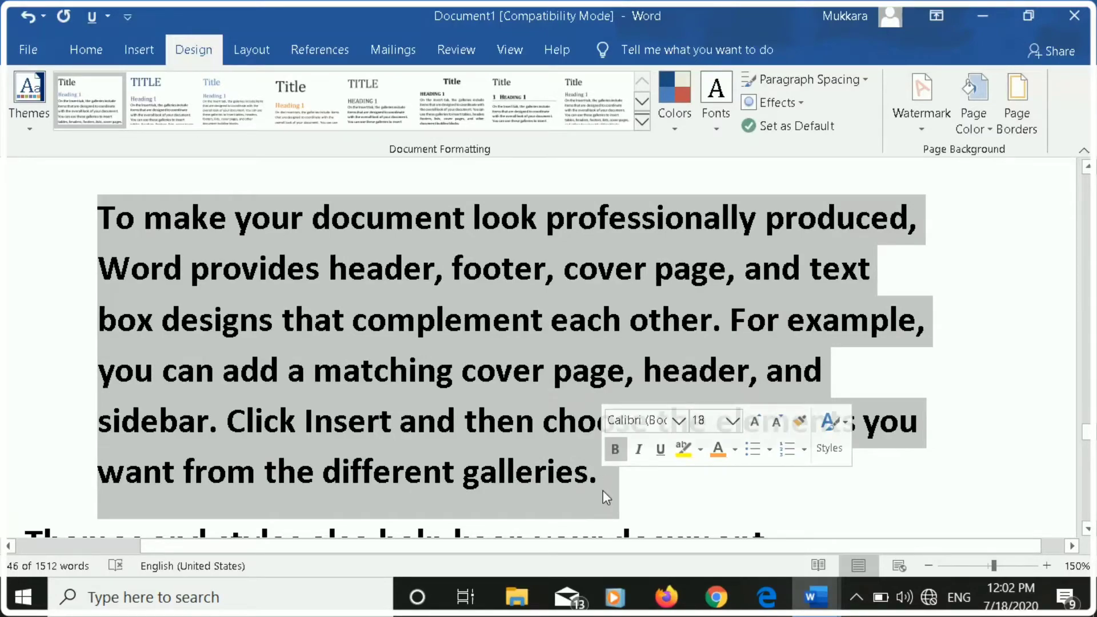
key("ctrl+shift+m")
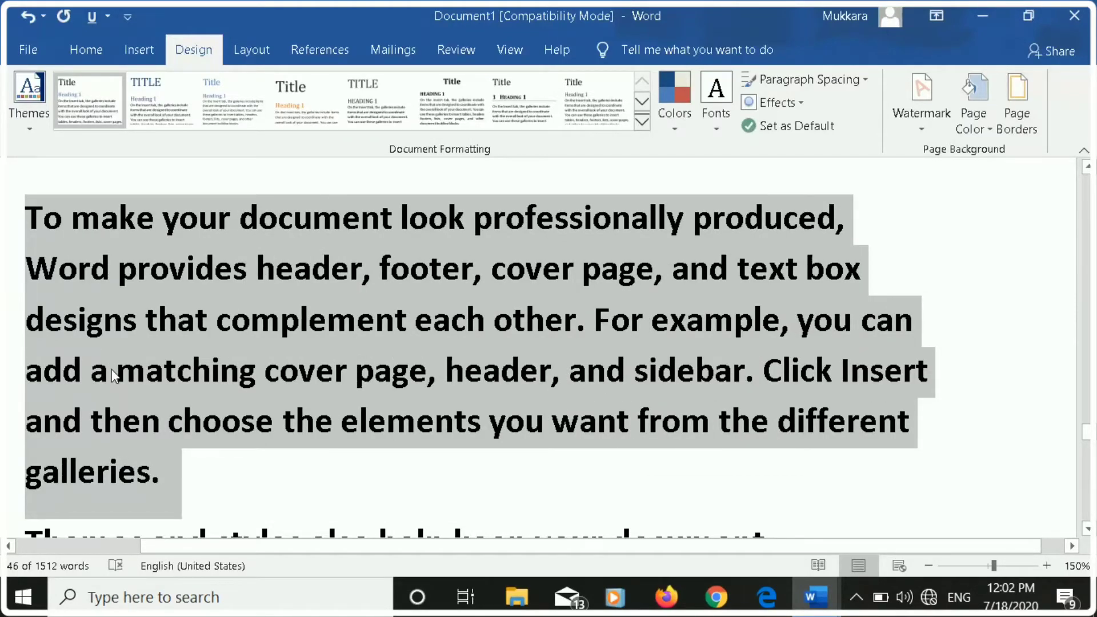
key("ctrl+m")
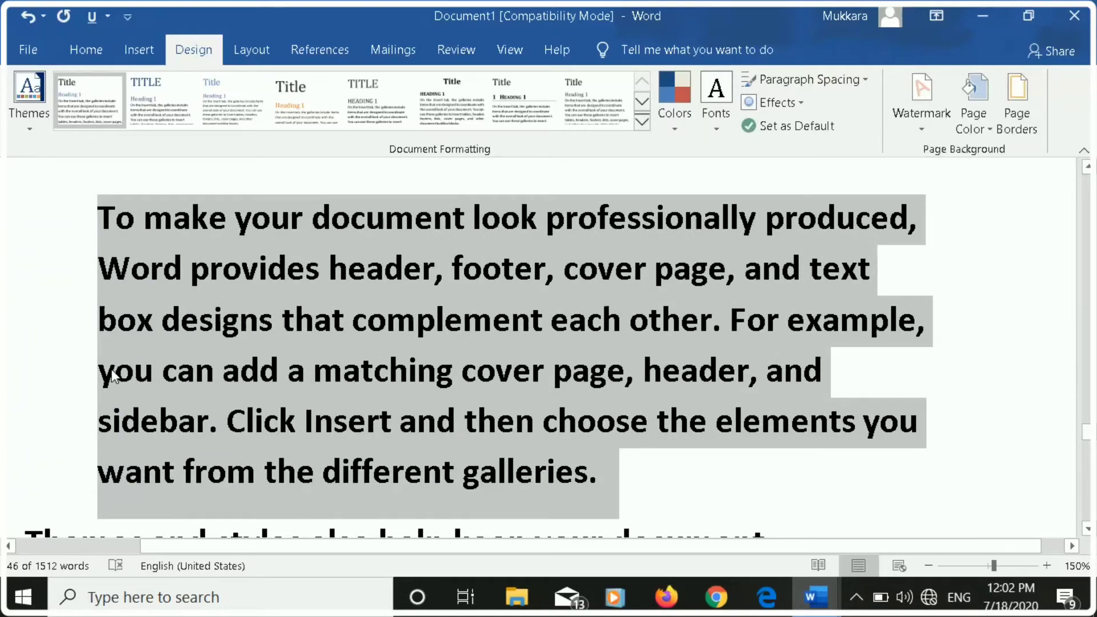
key("ctrl+shift+m")
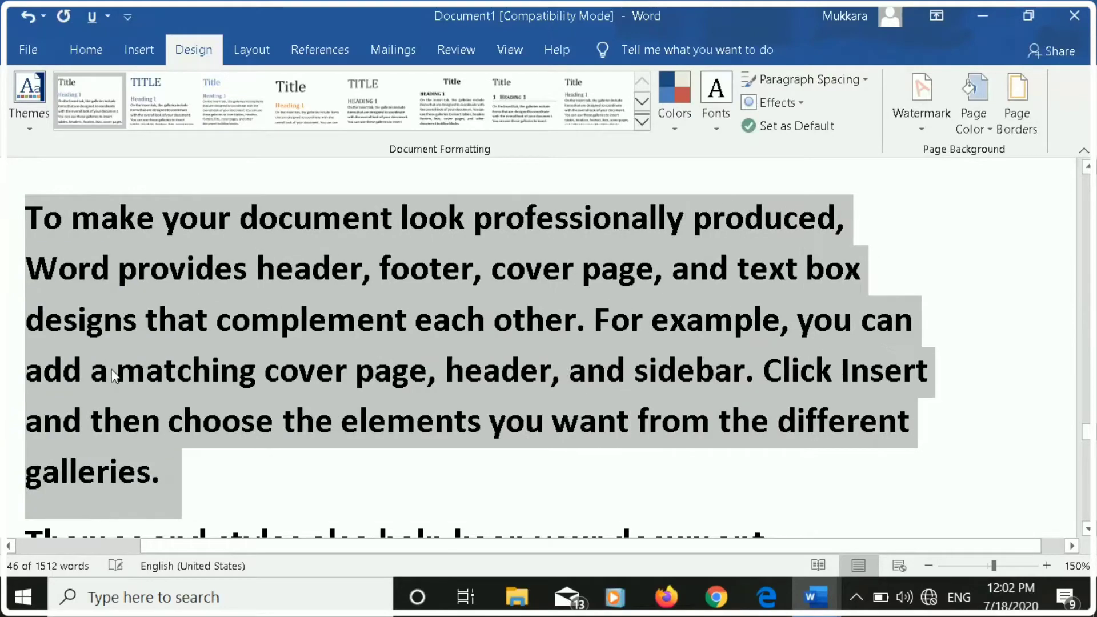
key("ctrl+m")
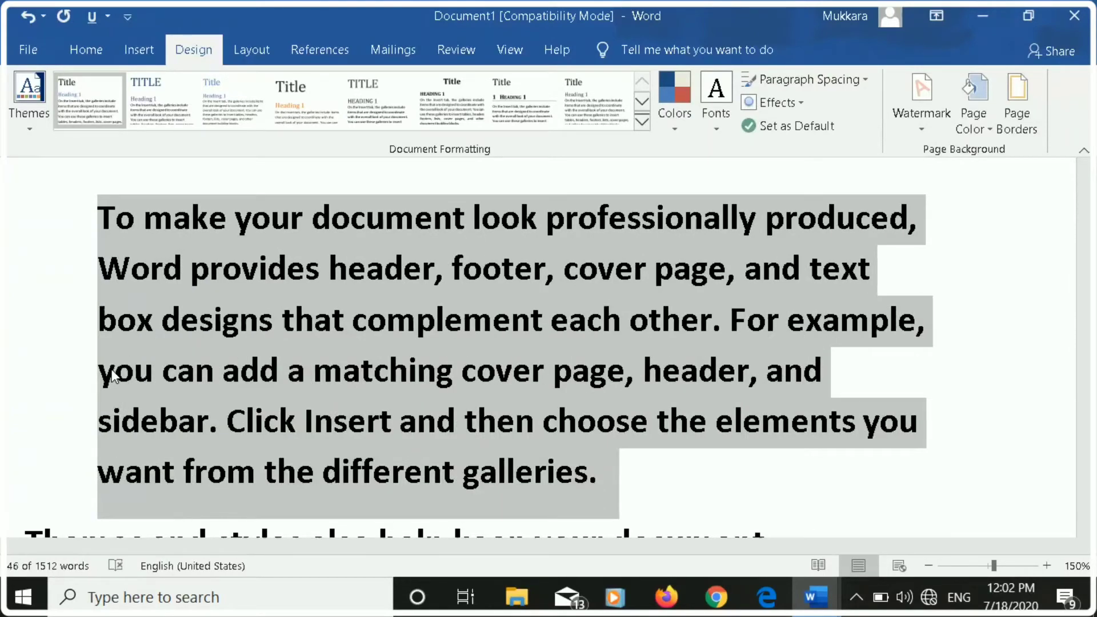
scroll(112, 377, "down", 15)
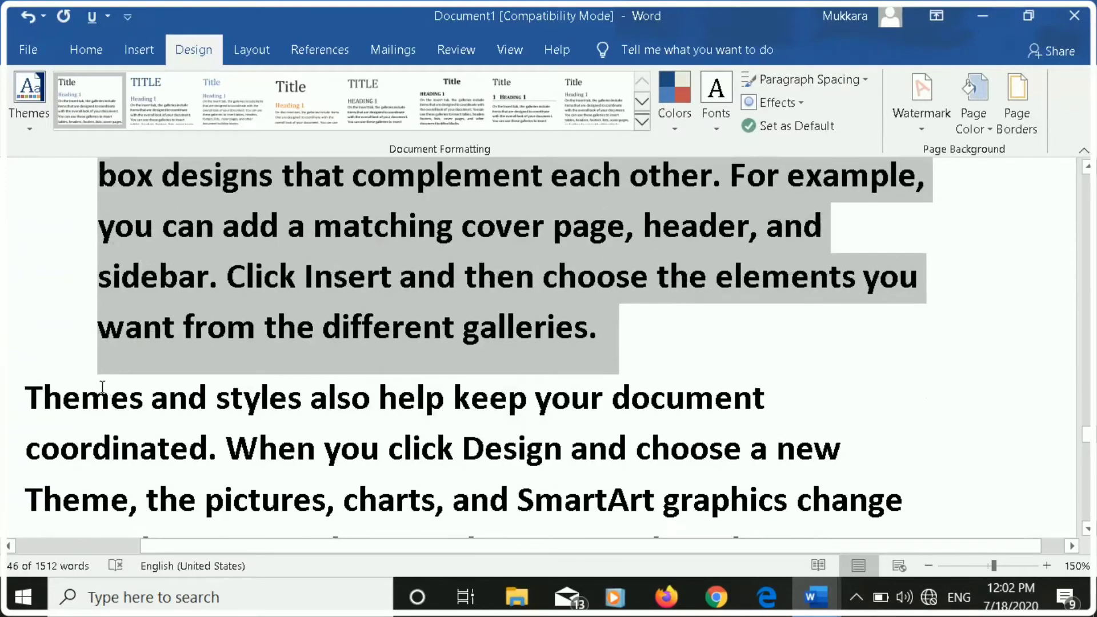
scroll(101, 388, "down", 4)
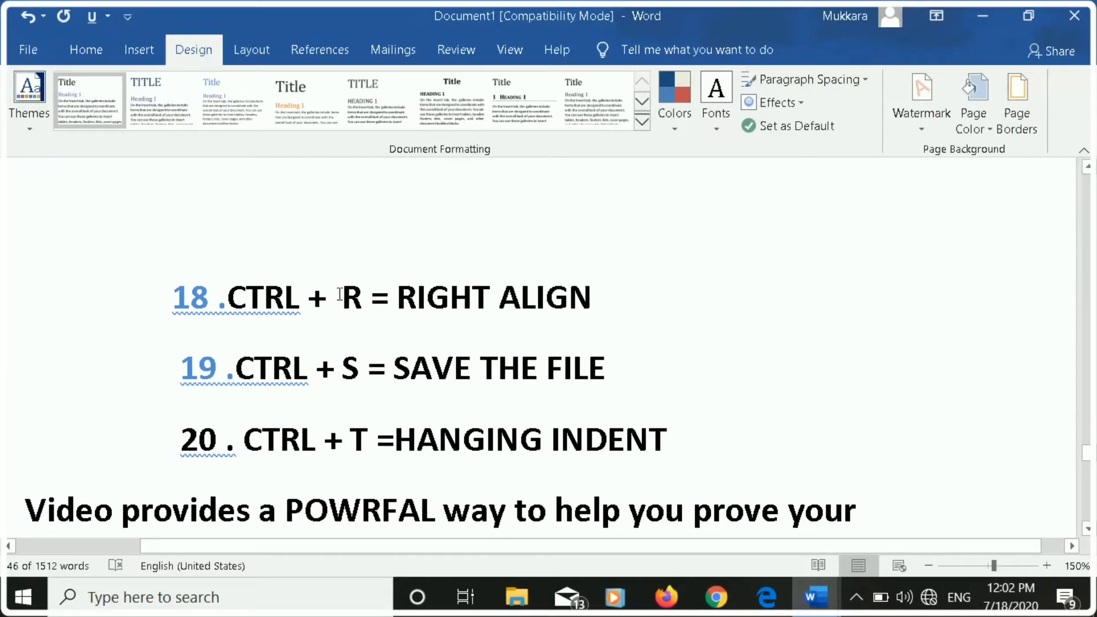
Save the document in the Documents folder as MS WORD in Word Document format.
left_click(340, 294)
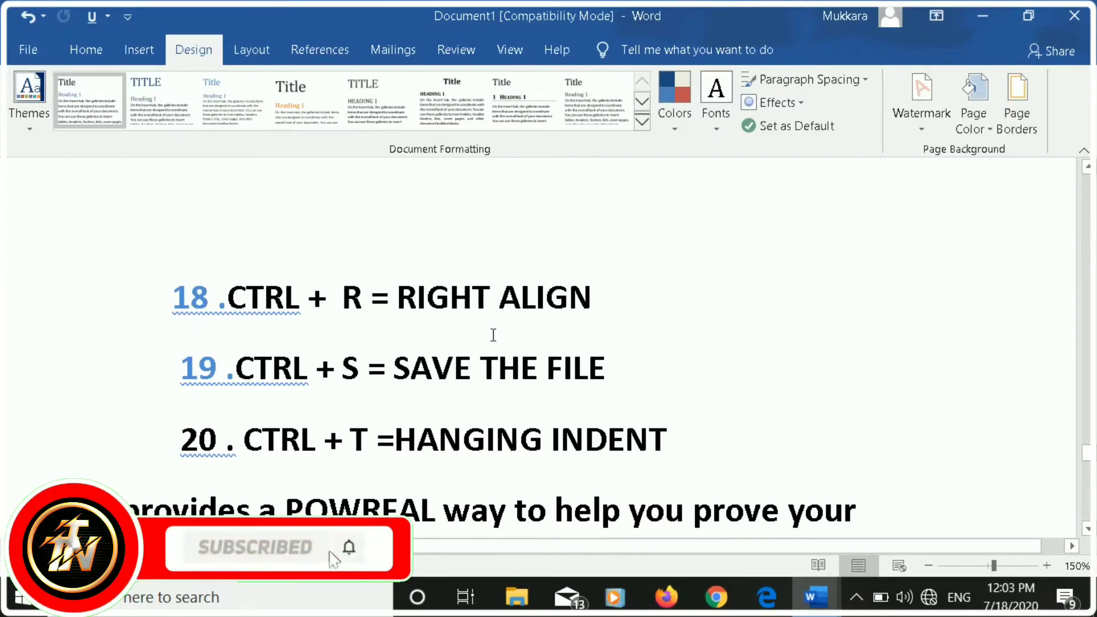
scroll(443, 380, "down", 1)
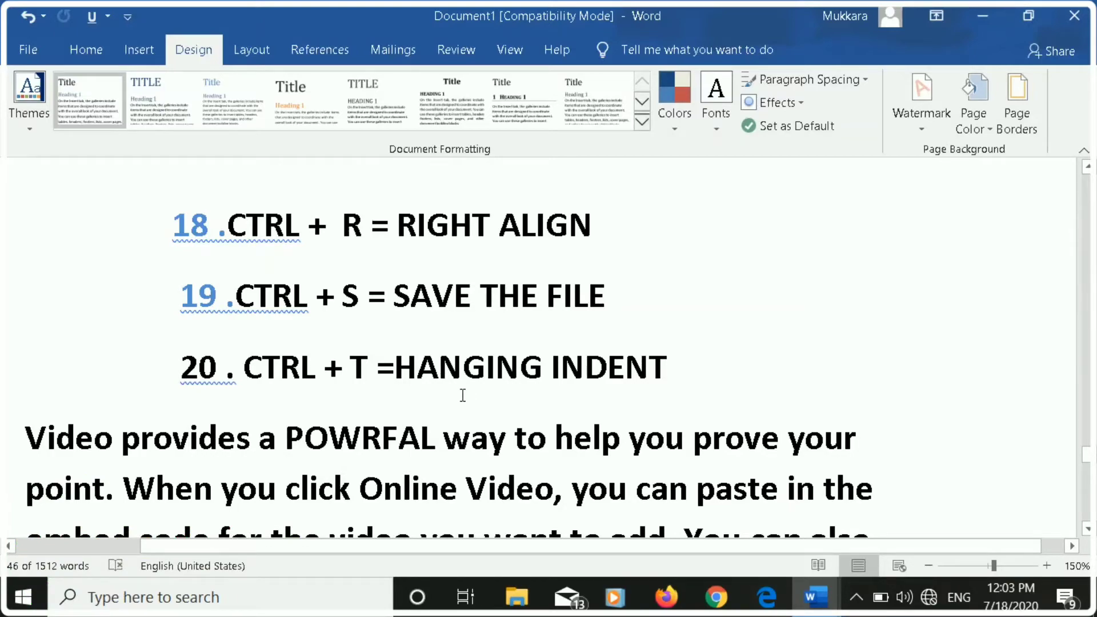
key("ctrl+s")
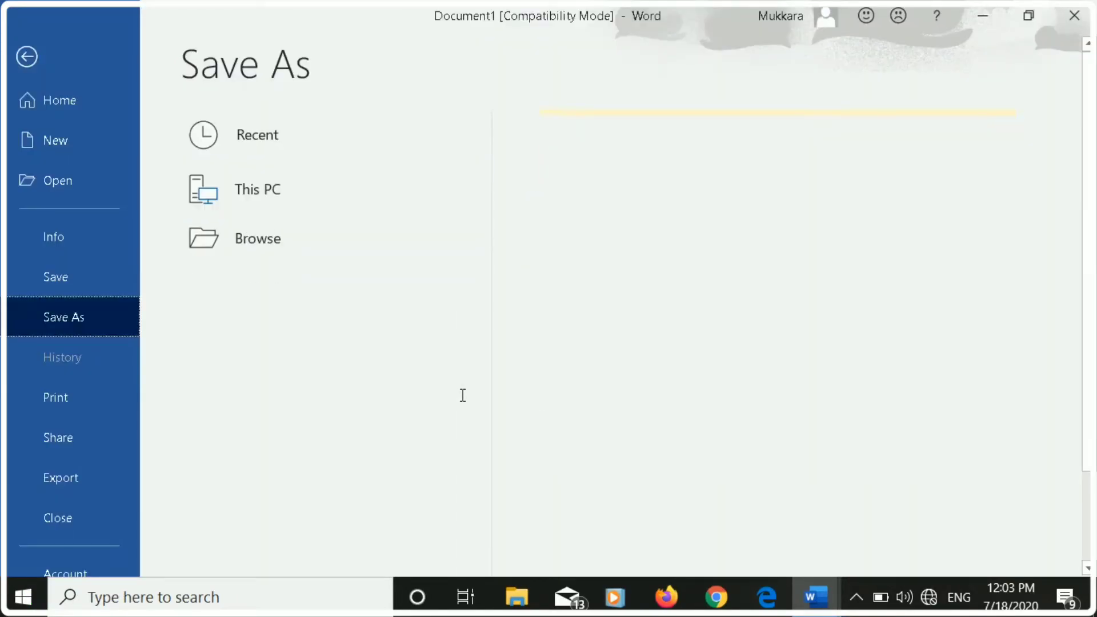
left_click(676, 313)
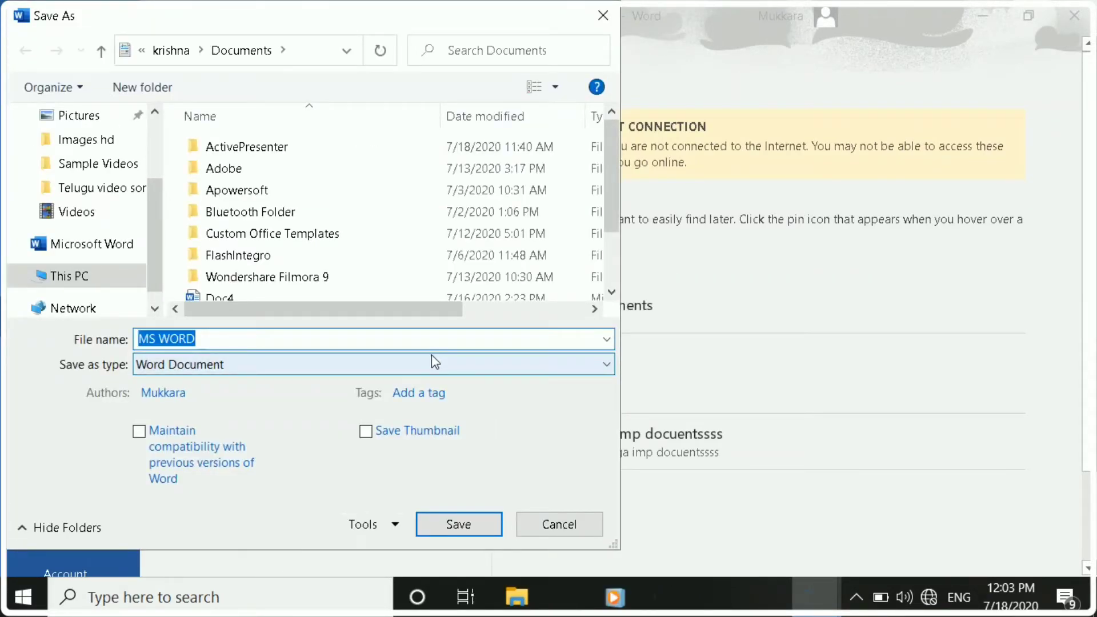
left_click(465, 525)
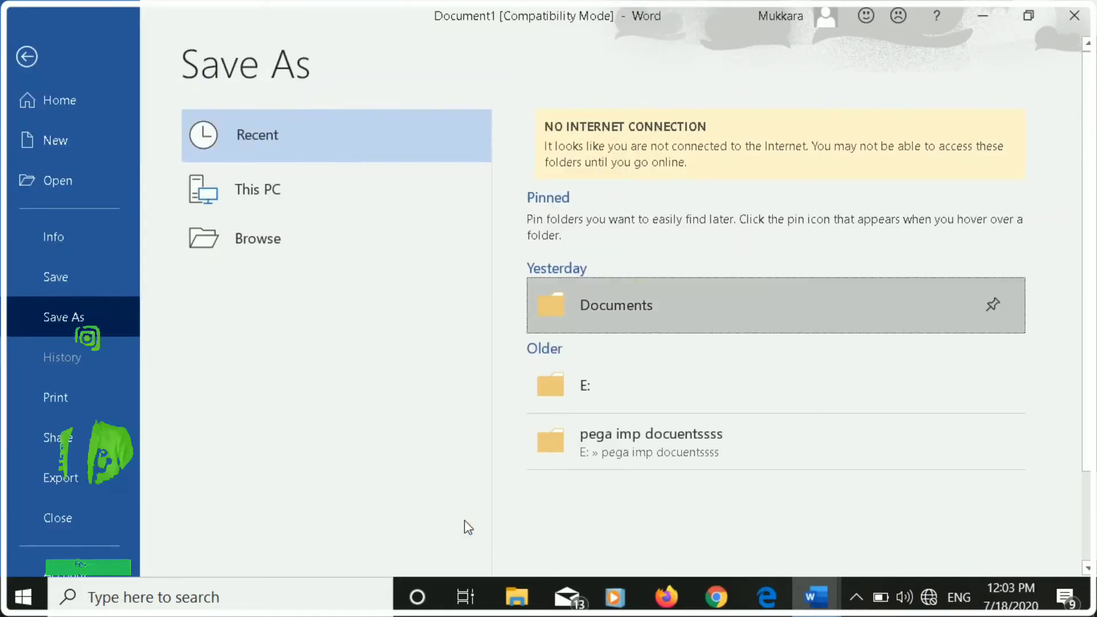
left_click(620, 351)
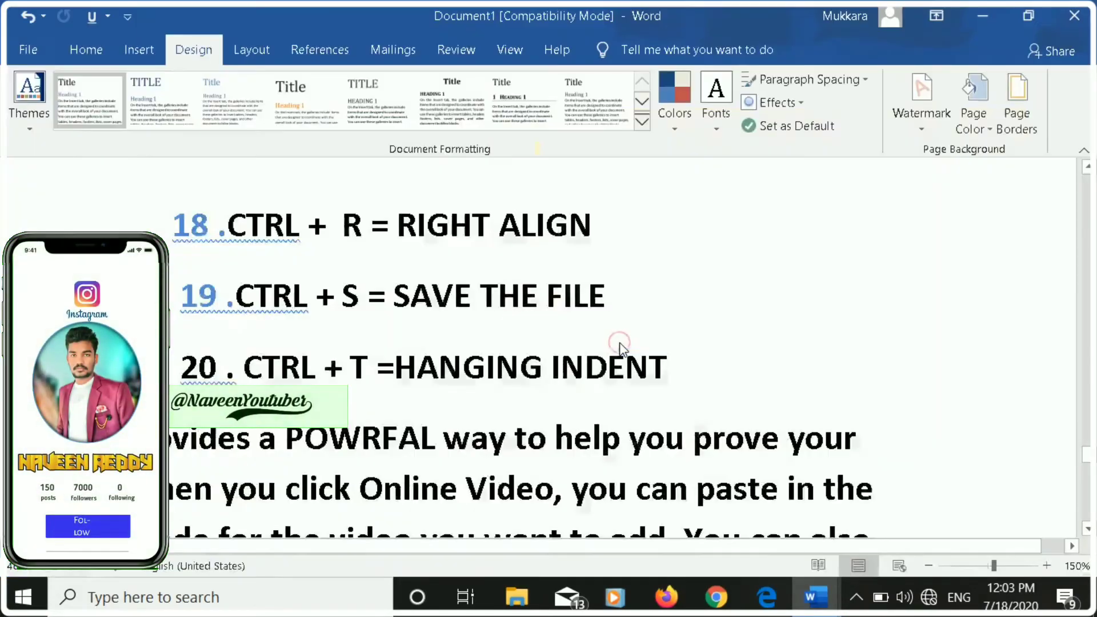
Apply four levels of hanging indent to the paragraph starting "Video provides a POWRFAL way" below list item 20.
scroll(620, 350, "down", 1)
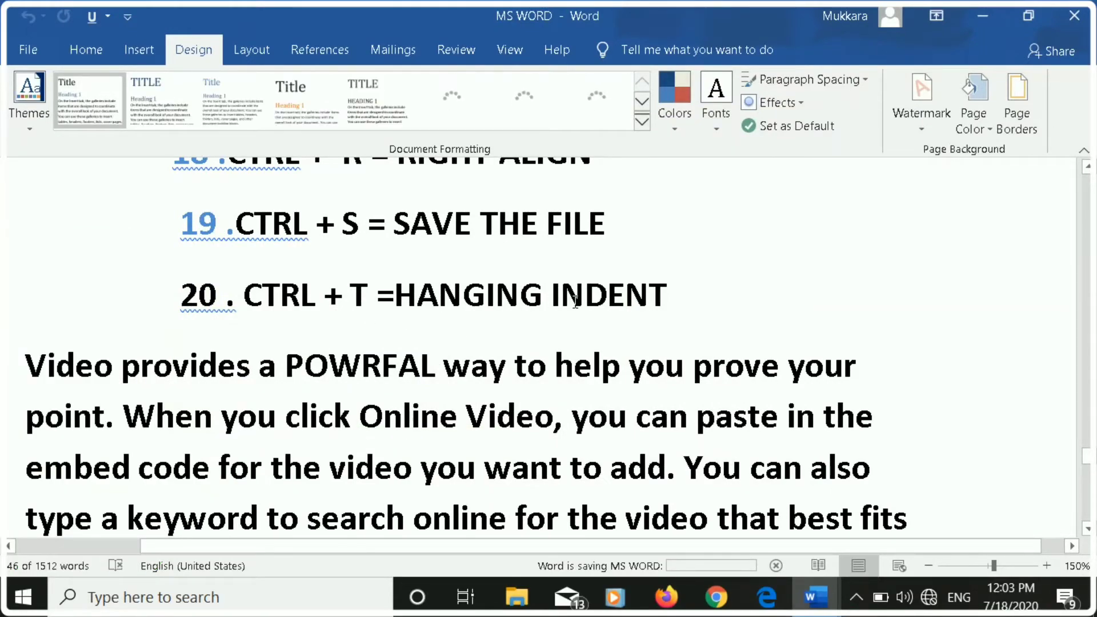
scroll(554, 309, "down", 3)
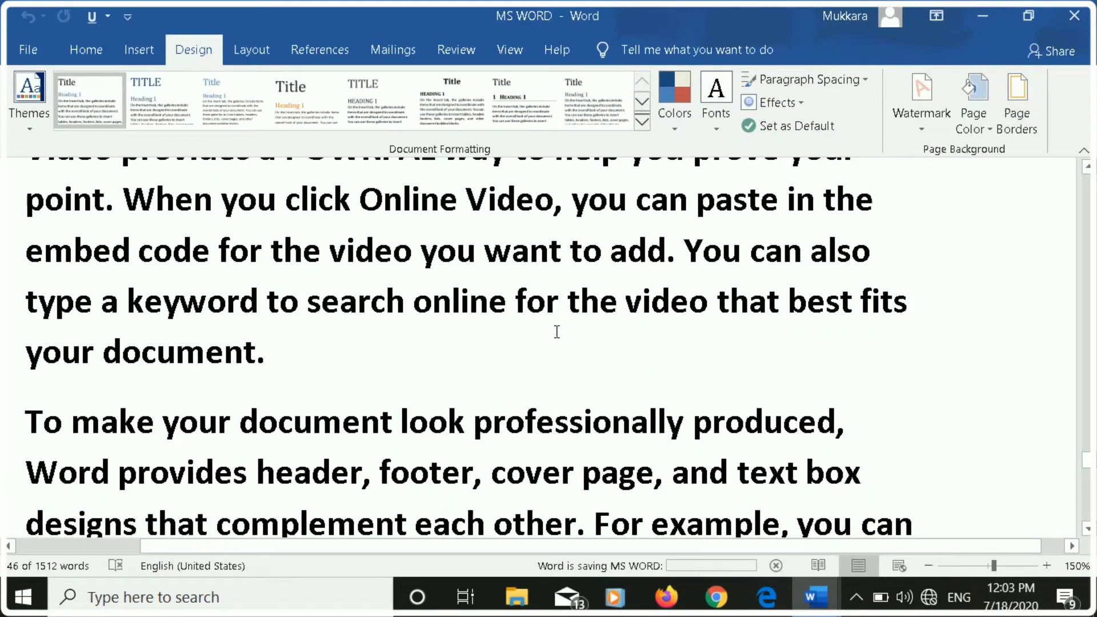
scroll(557, 332, "up", 2)
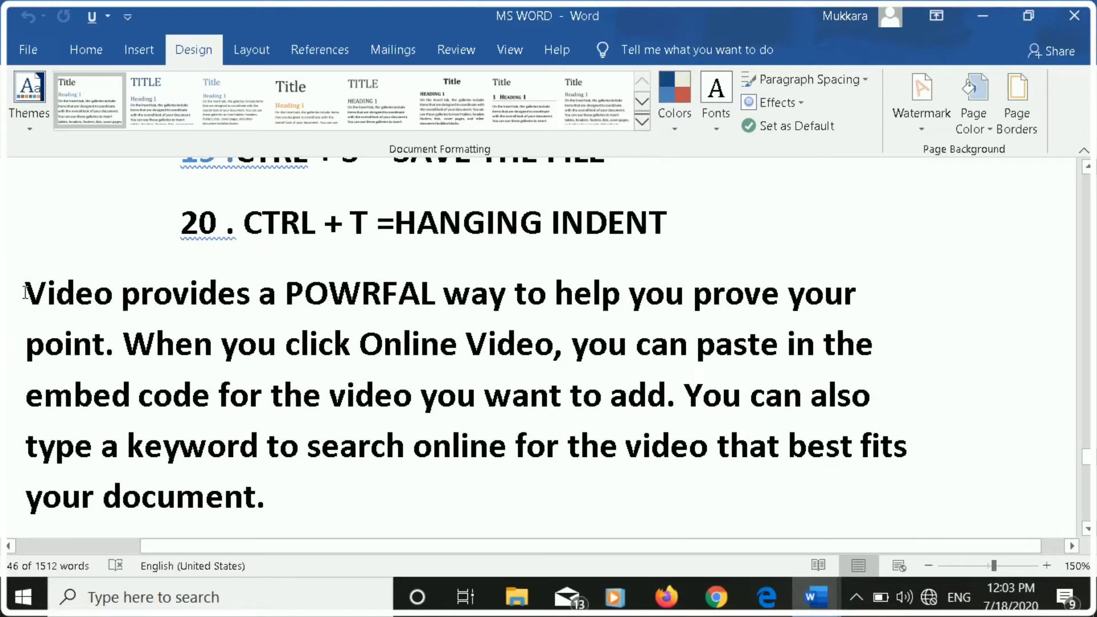
left_click_drag(25, 291, 185, 503)
left_click_drag(256, 508, 296, 480)
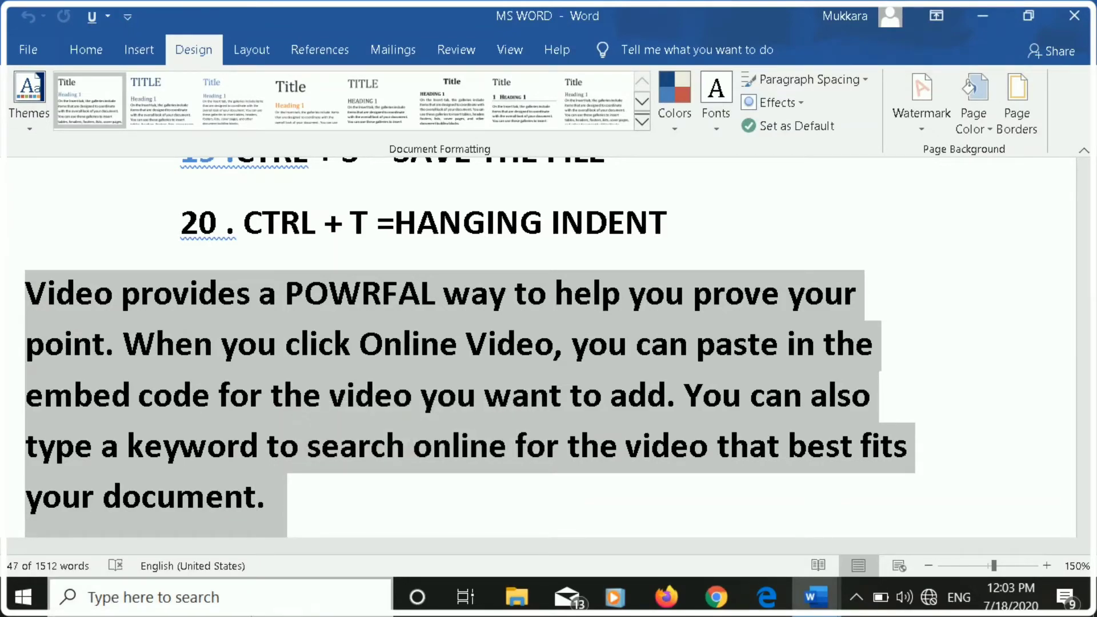
key("ctrl+t")
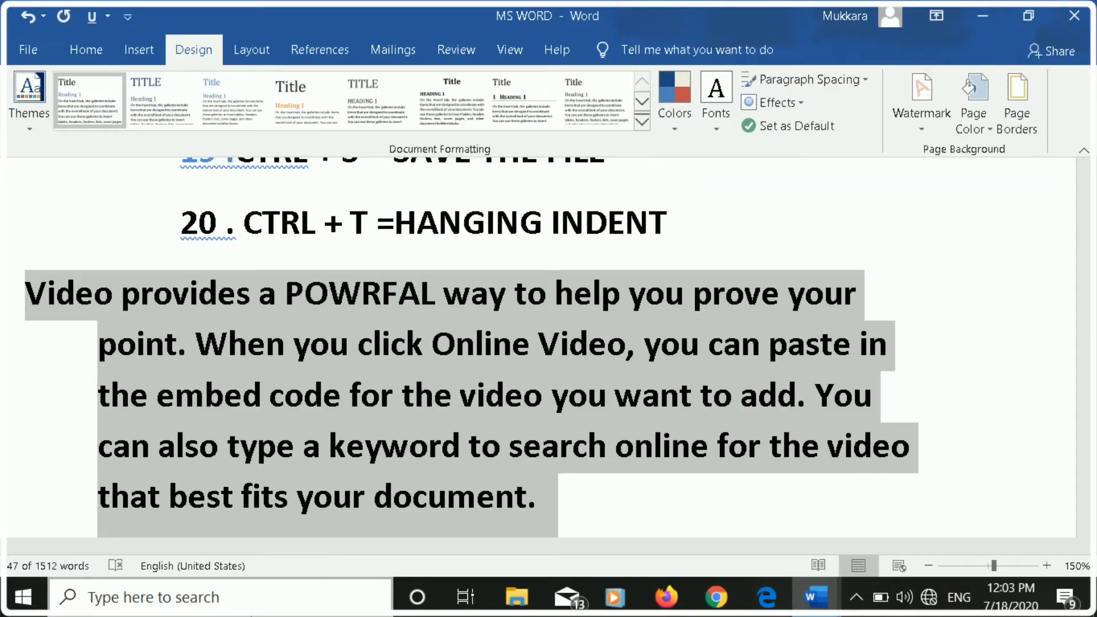
key("ctrl+t")
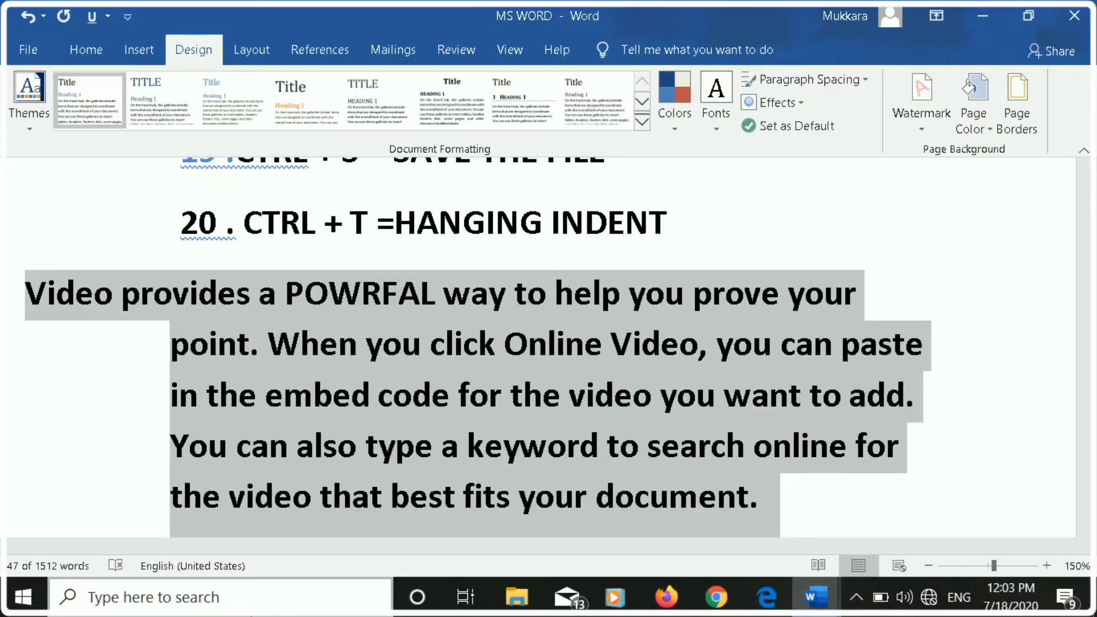
key("ctrl+t")
key("ctrl+t")
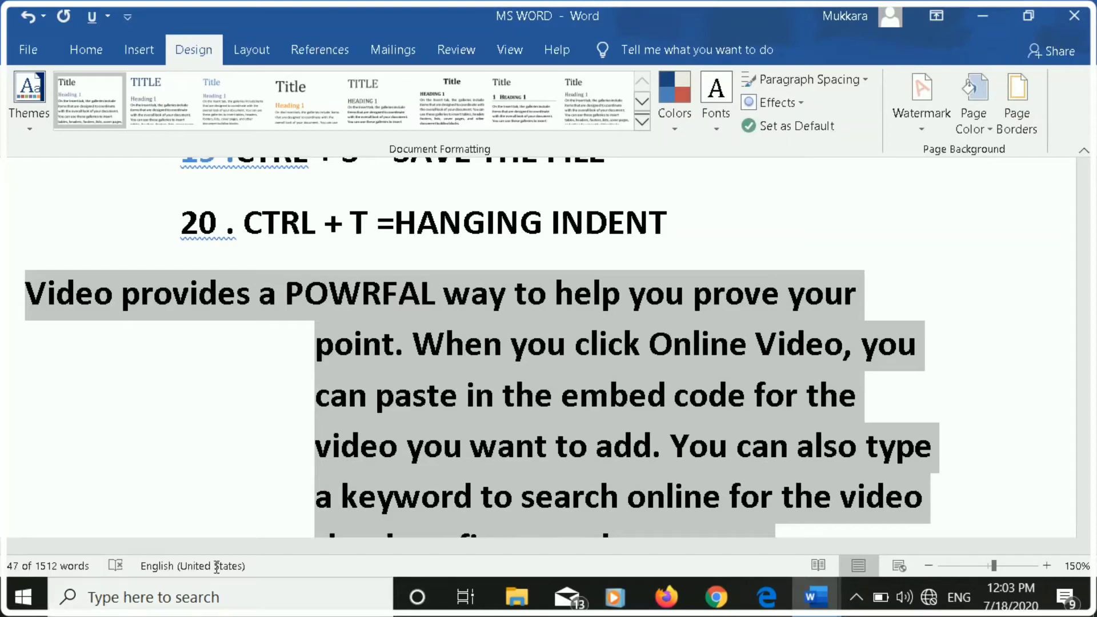
left_click(946, 398)
Underline the text "= UNDERLINE" in list item 21.
scroll(946, 398, "down", 10)
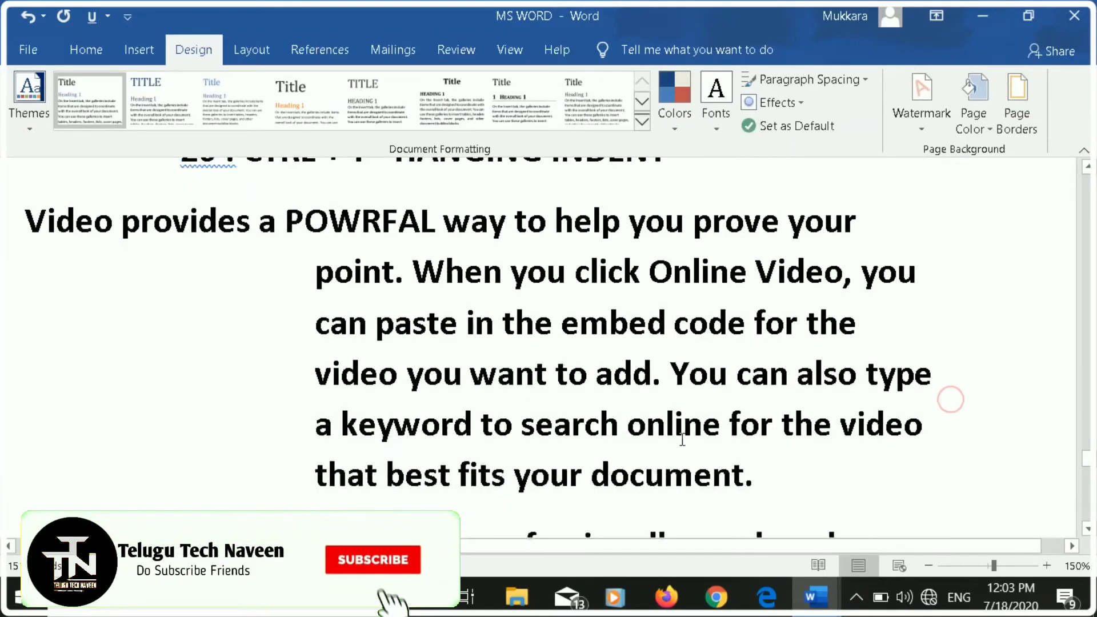
scroll(669, 453, "down", 15)
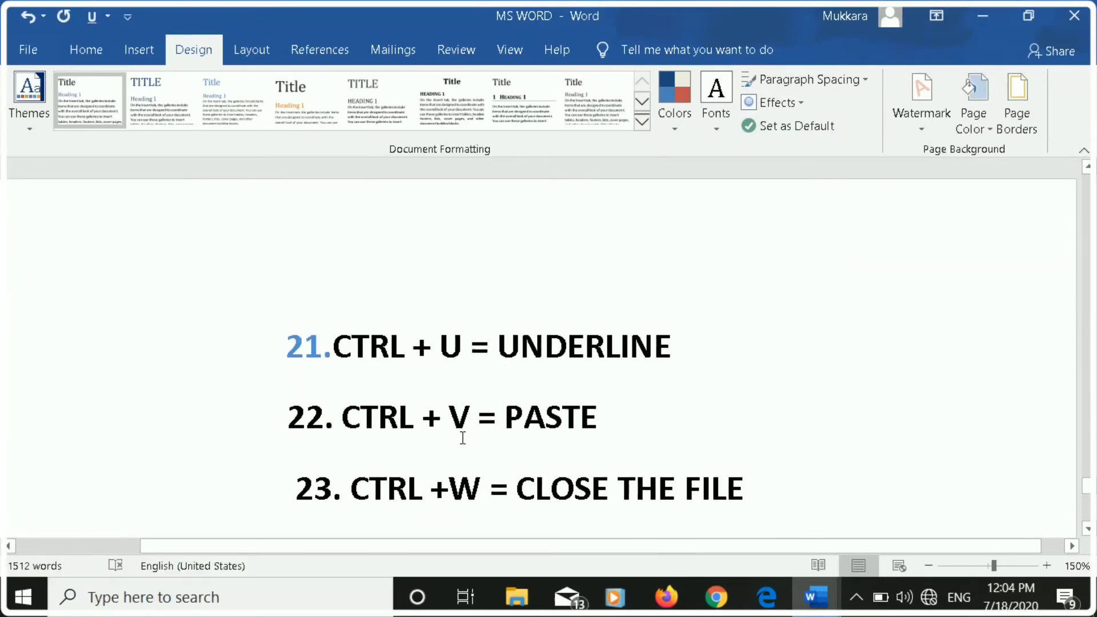
left_click_drag(485, 344, 669, 348)
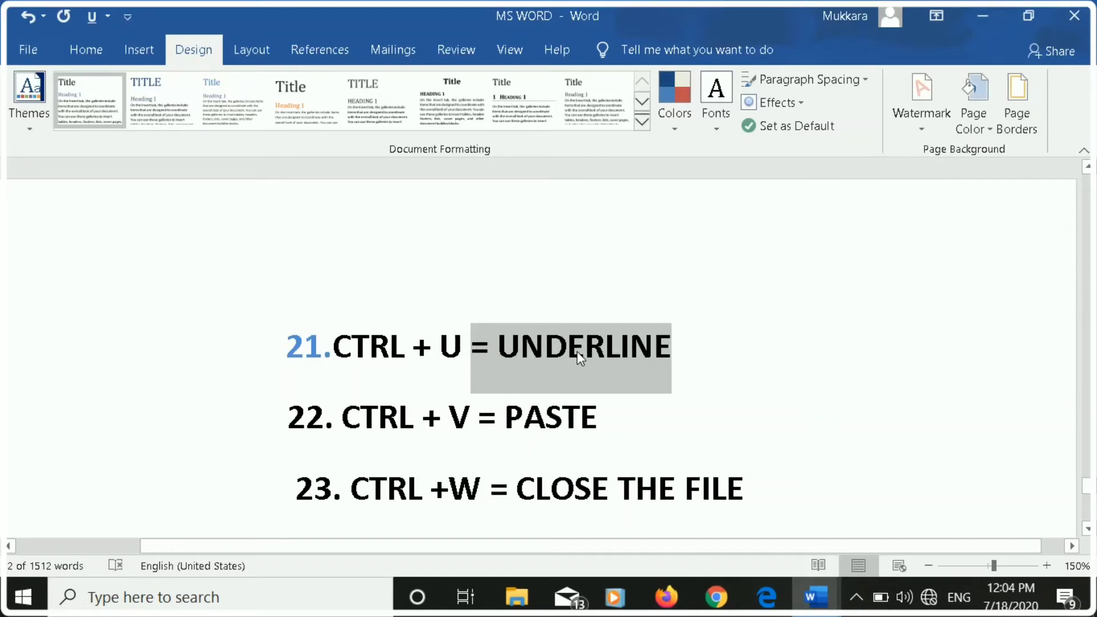
key("ctrl+u")
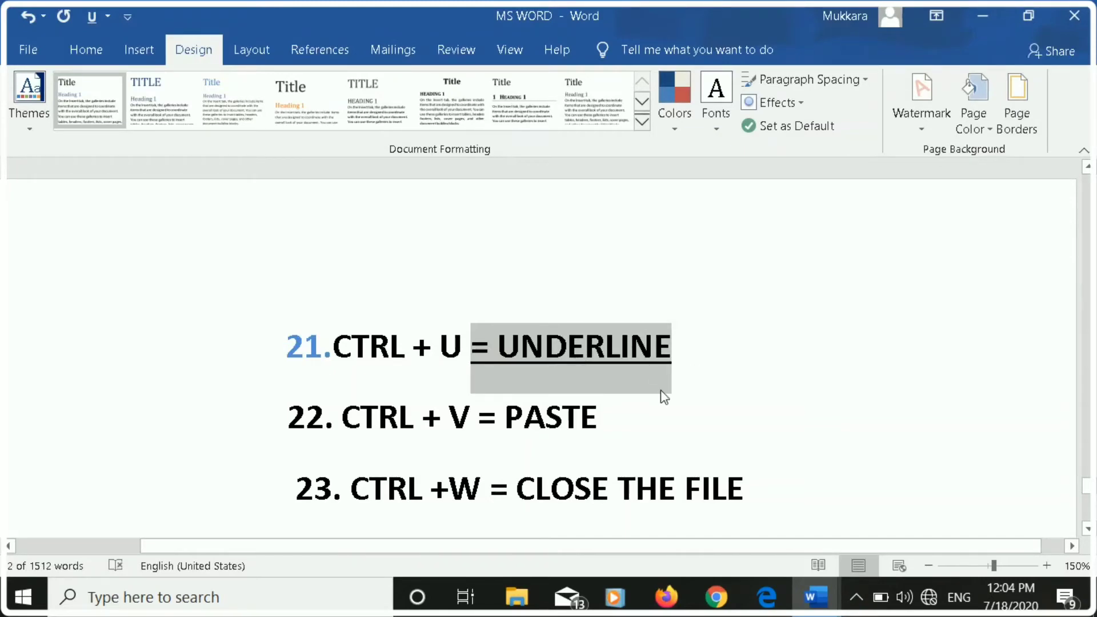
left_click(696, 381)
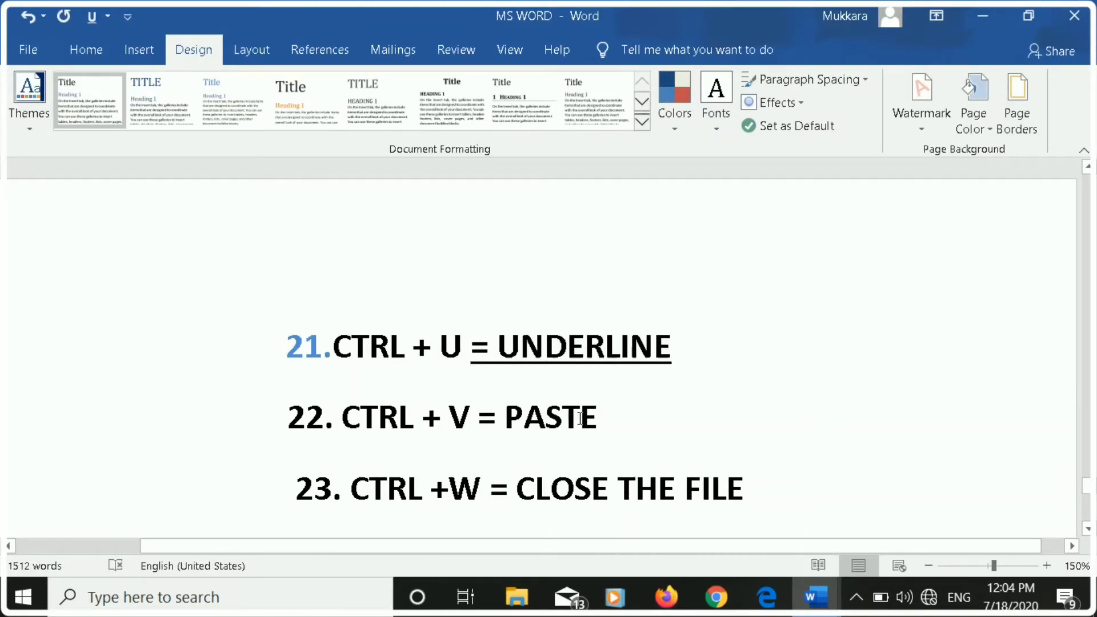
Copy the word "UNDERLINE" in list item 21 and paste it at the end of the same line.
scroll(557, 422, "down", 1)
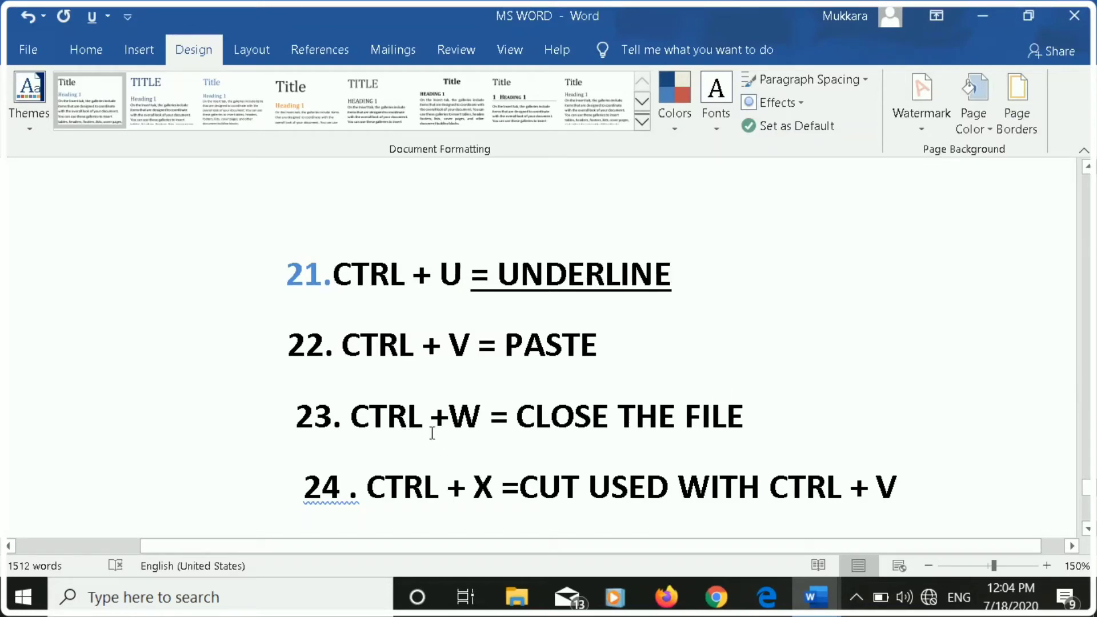
left_click_drag(493, 265, 671, 280)
key("ctrl+c")
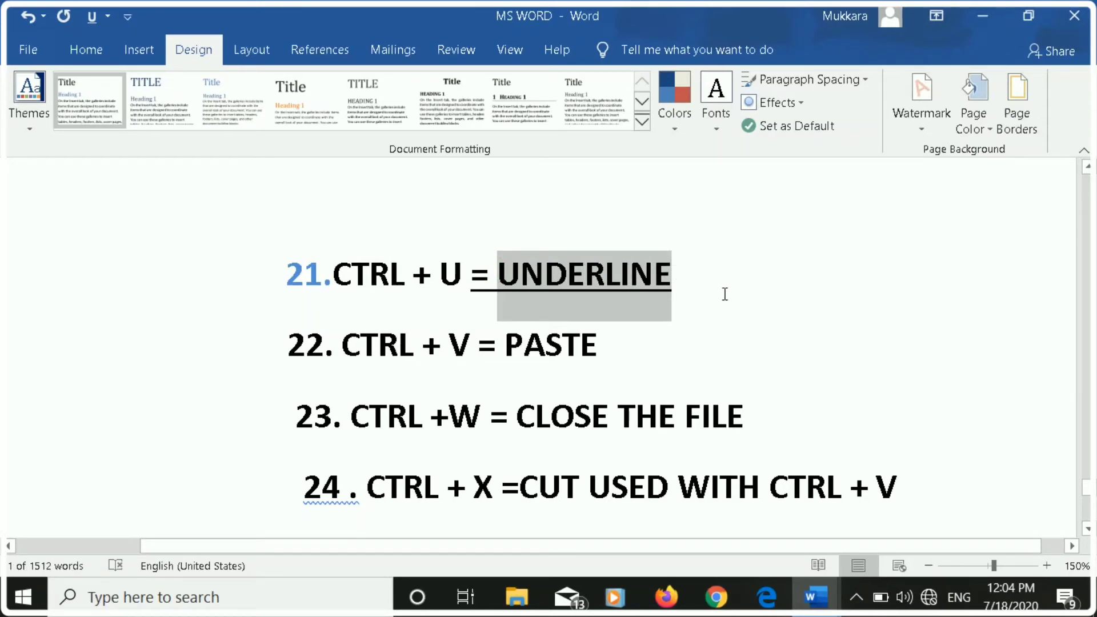
left_click(778, 279)
right_click(774, 282)
left_click(773, 288)
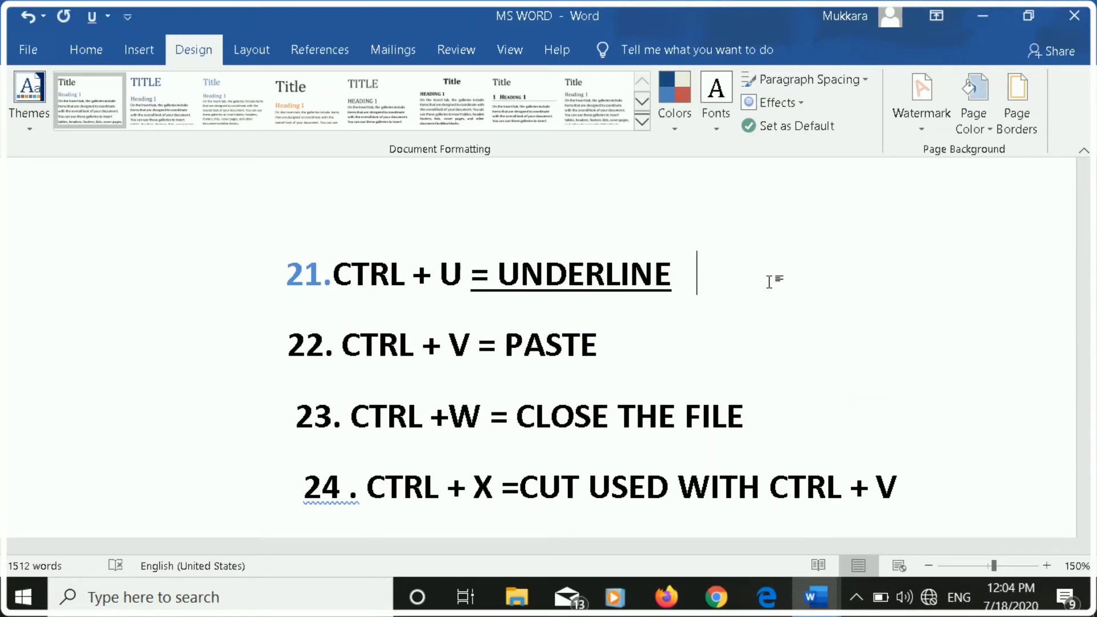
key("ctrl+v")
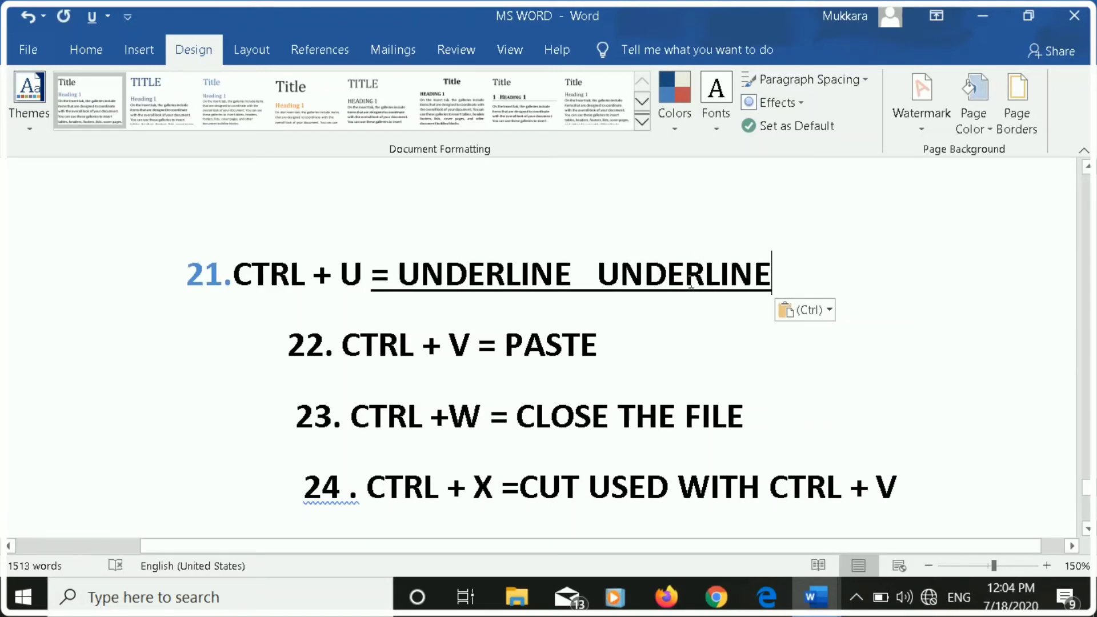
Try closing the MS WORD file and cancel at the save prompt, keeping the document open.
scroll(440, 354, "down", 2)
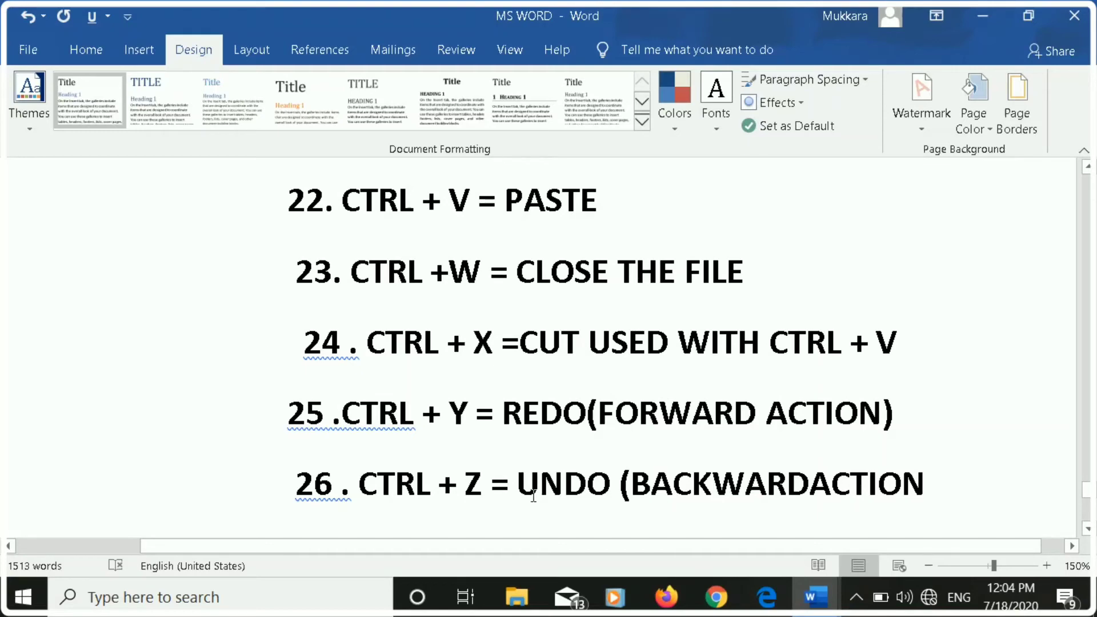
key("ctrl+w")
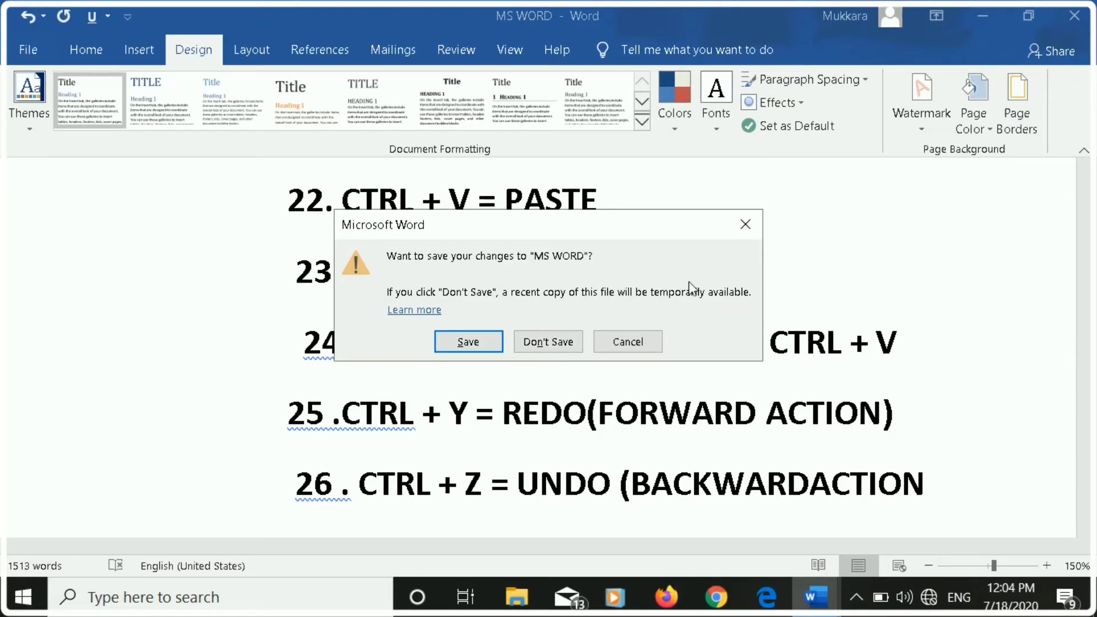
left_click(745, 224)
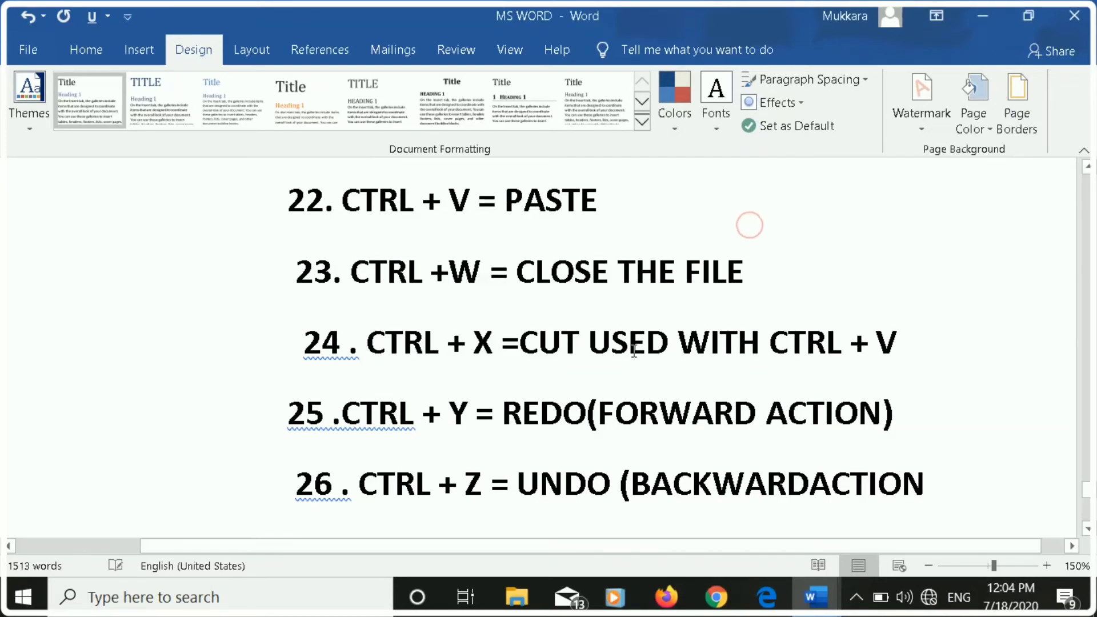
Enter a first name in lowercase on a new line below list item 26.
scroll(633, 353, "down", 1)
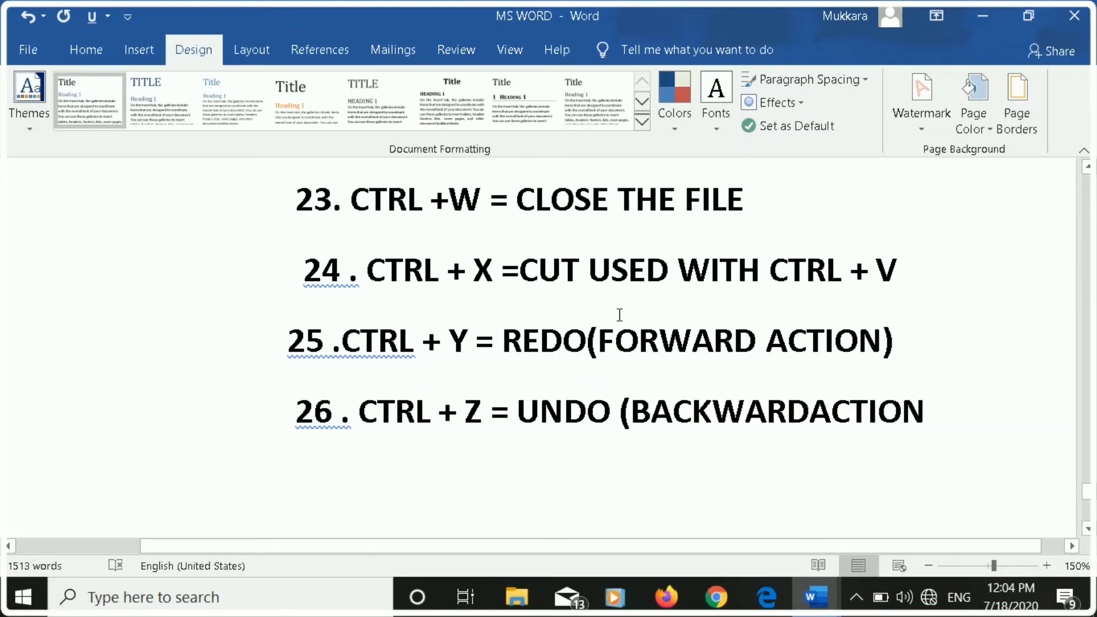
scroll(363, 321, "down", 1)
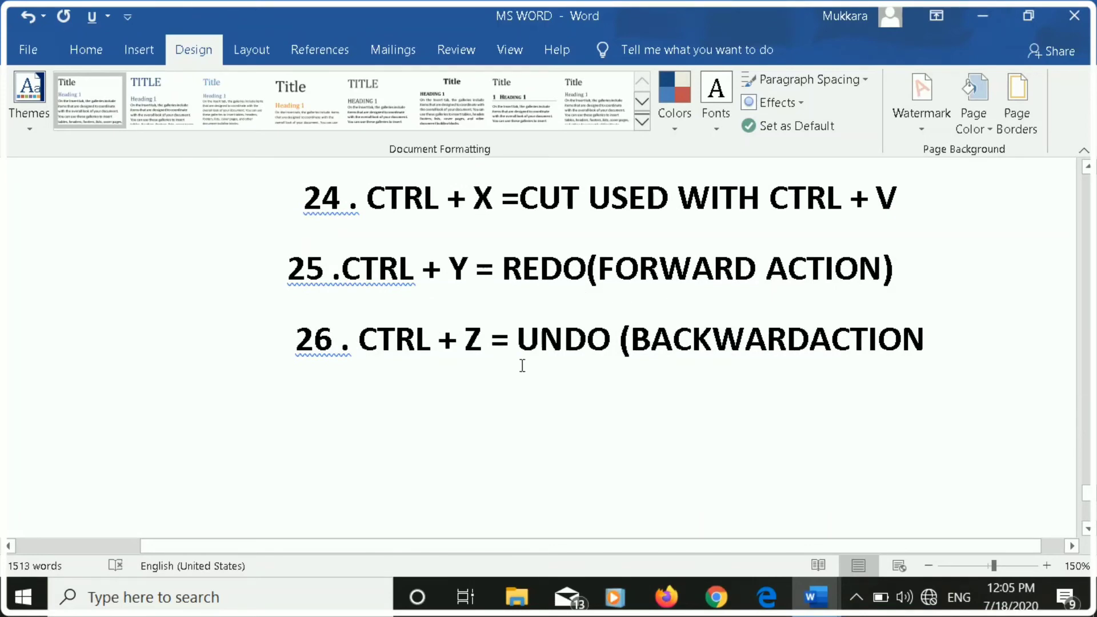
scroll(520, 365, "down", 1)
left_click(488, 387)
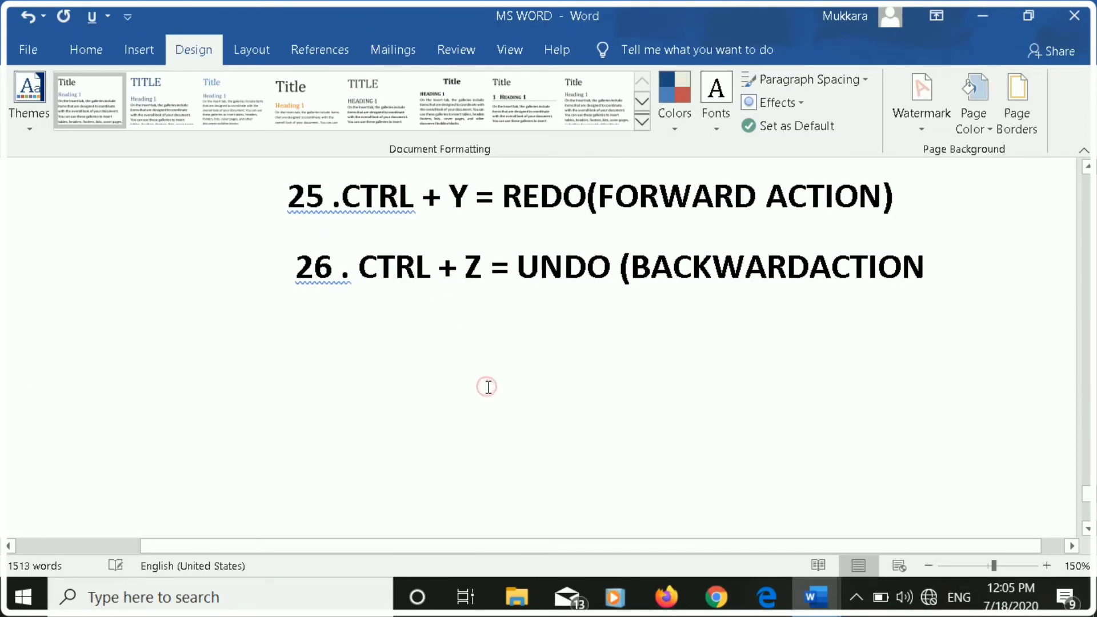
key("Return")
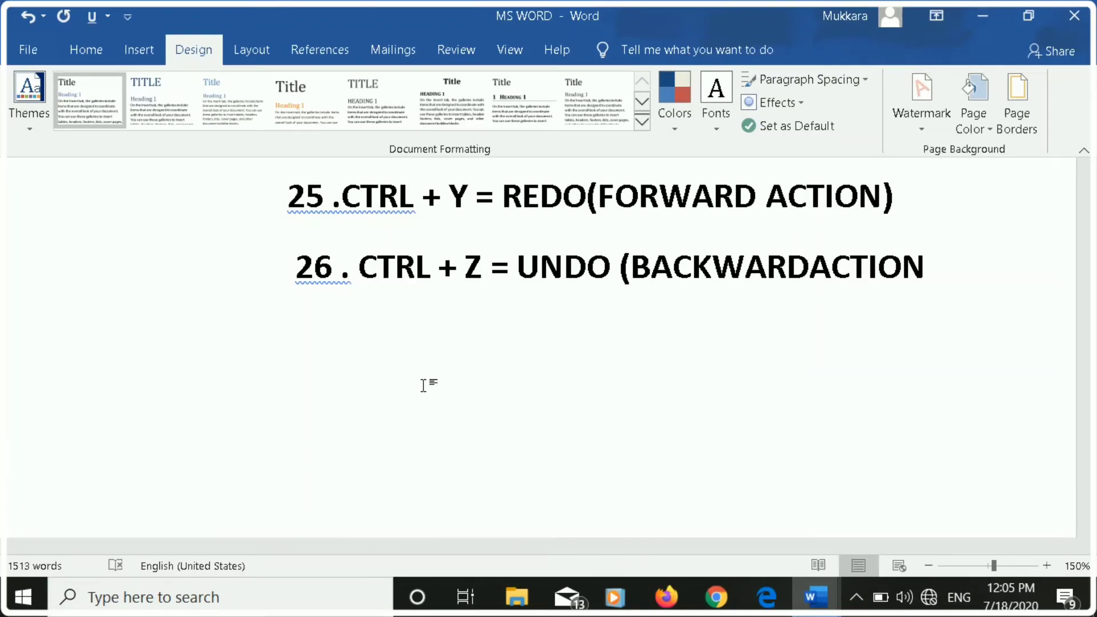
type("dinesh")
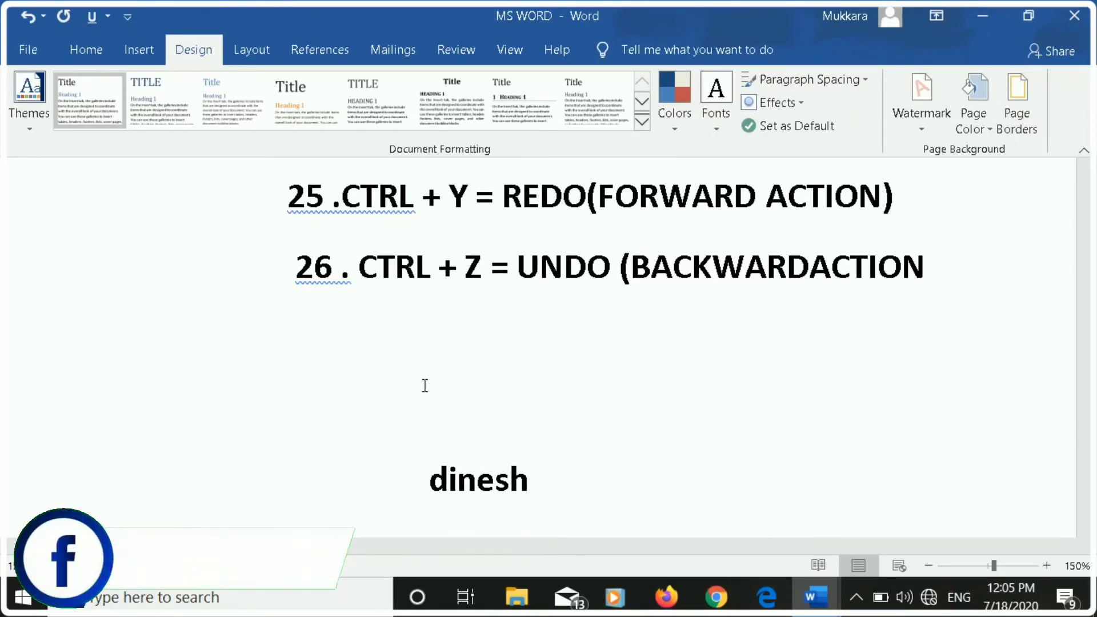
Delete the name's letters below list item 26, restore the full name, and reduce it to its first letter again.
key("BackSpace")
key("BackSpace")
key("BackSpace")
key("BackSpace")
key("BackSpace")
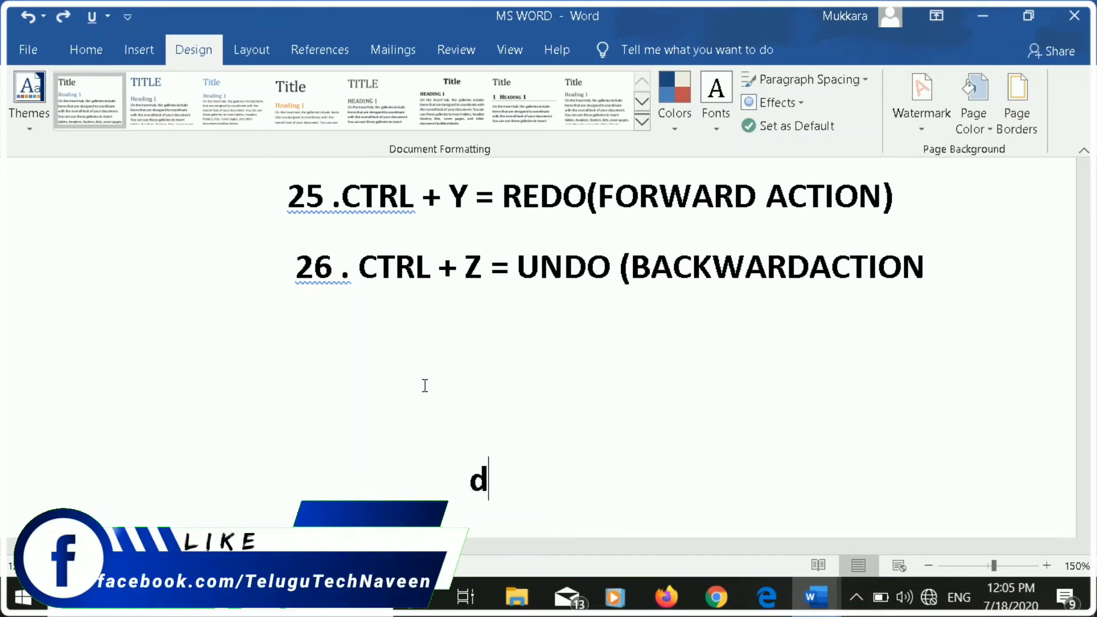
key("BackSpace")
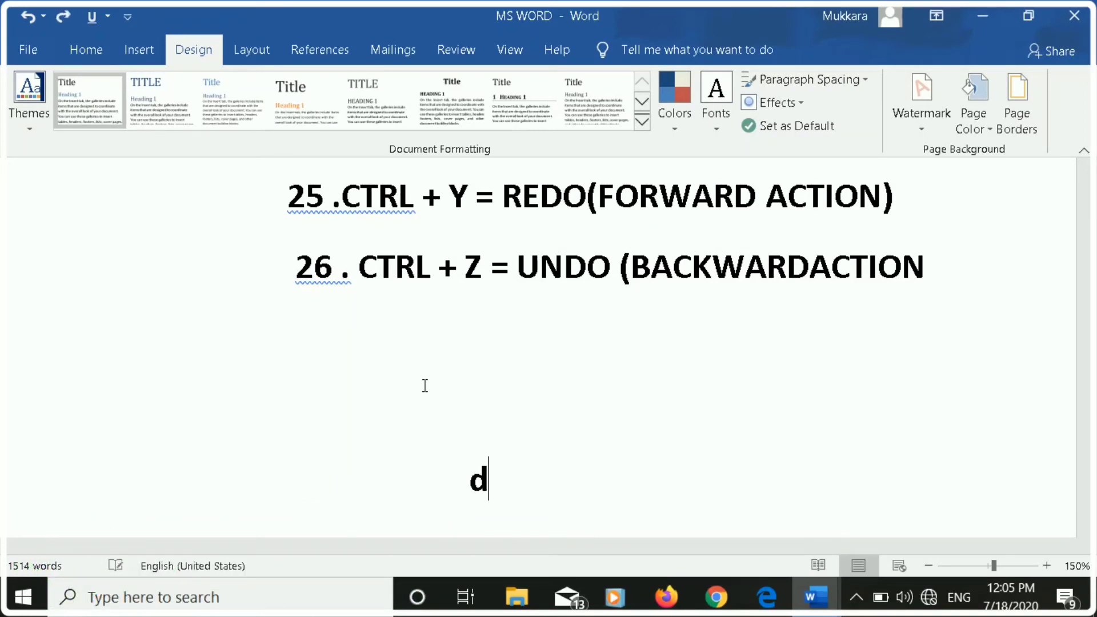
type("dinesh")
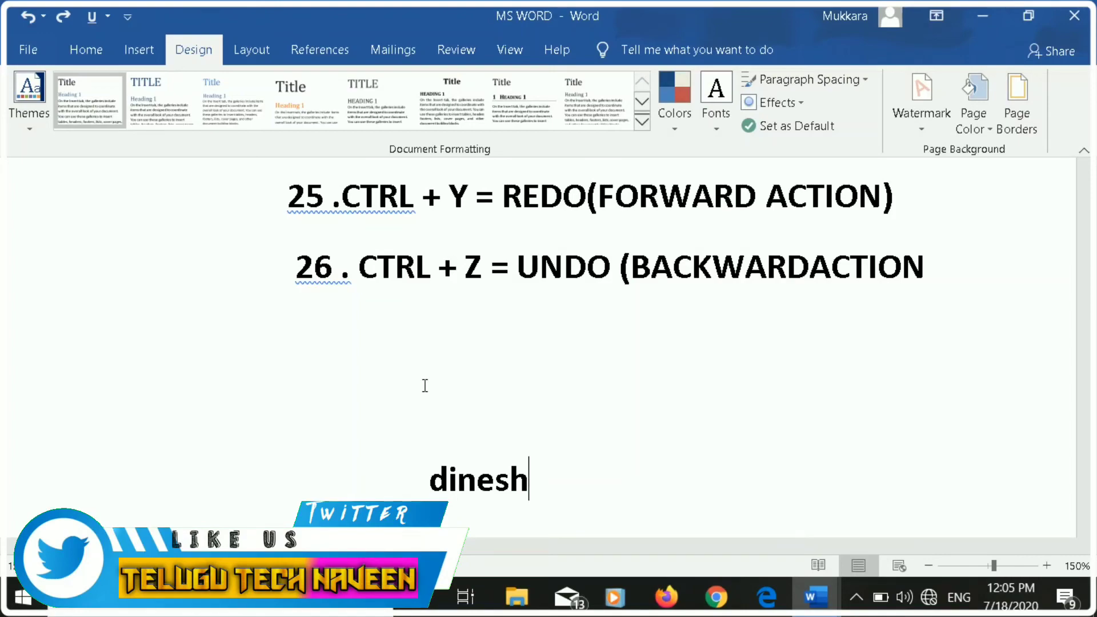
key("BackSpace")
key("BackSpace")
key("BackSpace")
key("BackSpace")
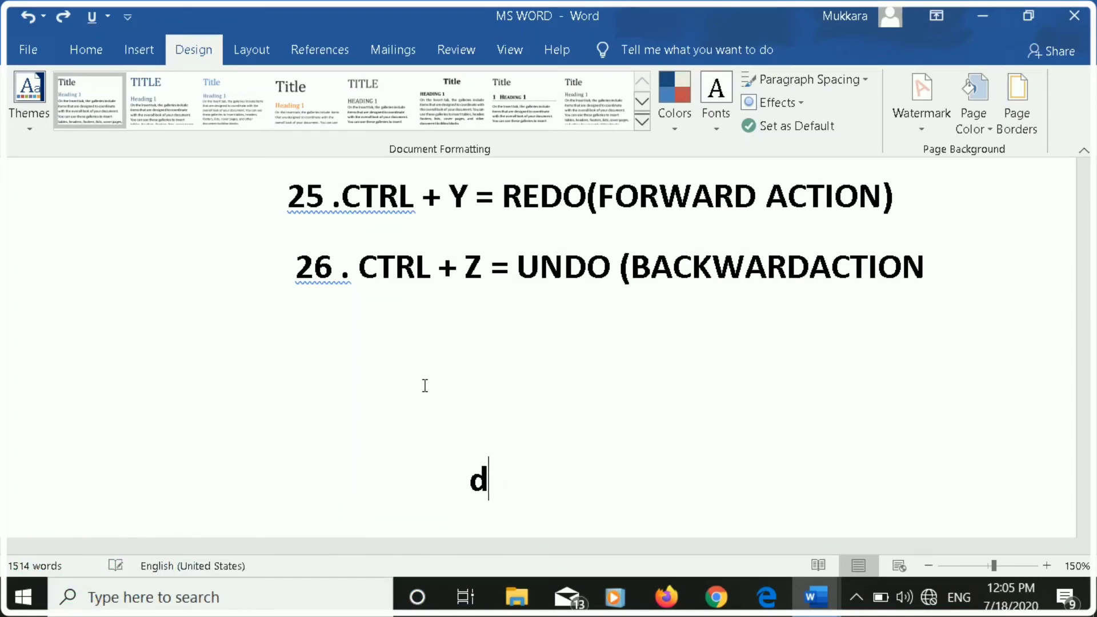
Undo the deletion of the name below list item 26, and redo it until the whole name is removed.
key("ctrl+z")
key("ctrl+z")
key("ctrl+z")
key("ctrl+z")
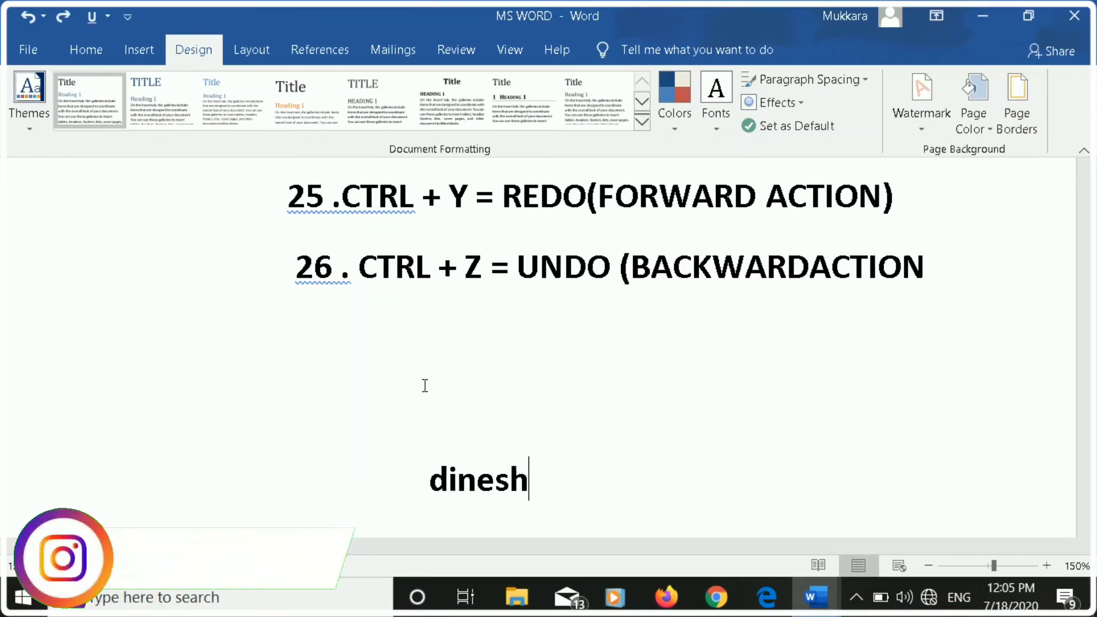
key("ctrl+y")
key("ctrl+y")
key("ctrl+y")
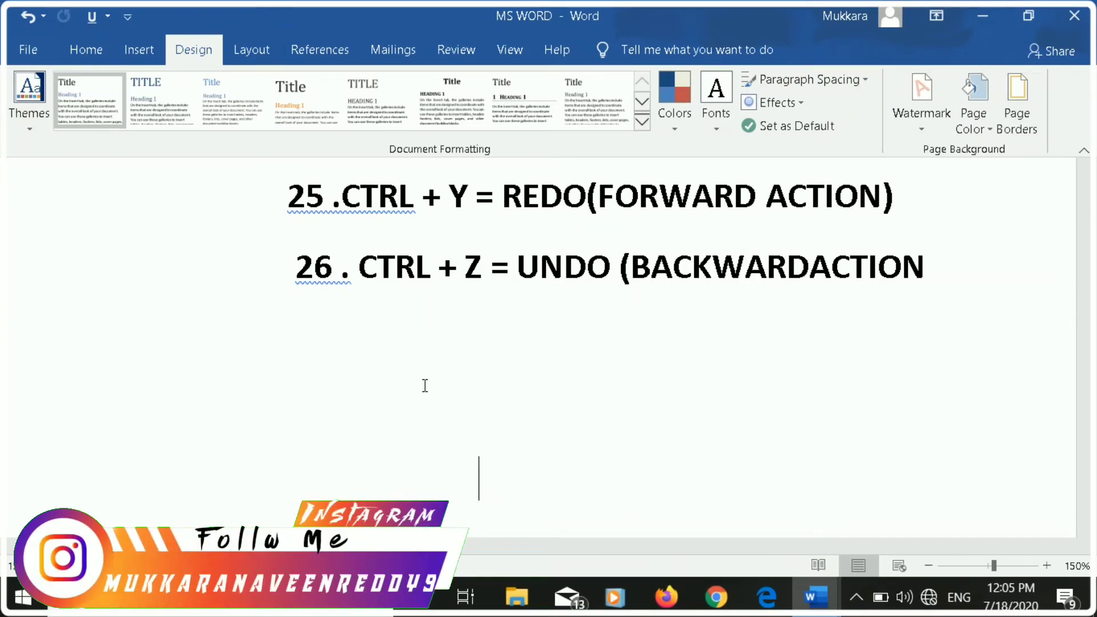
scroll(420, 387, "up", 1)
scroll(420, 387, "down", 1)
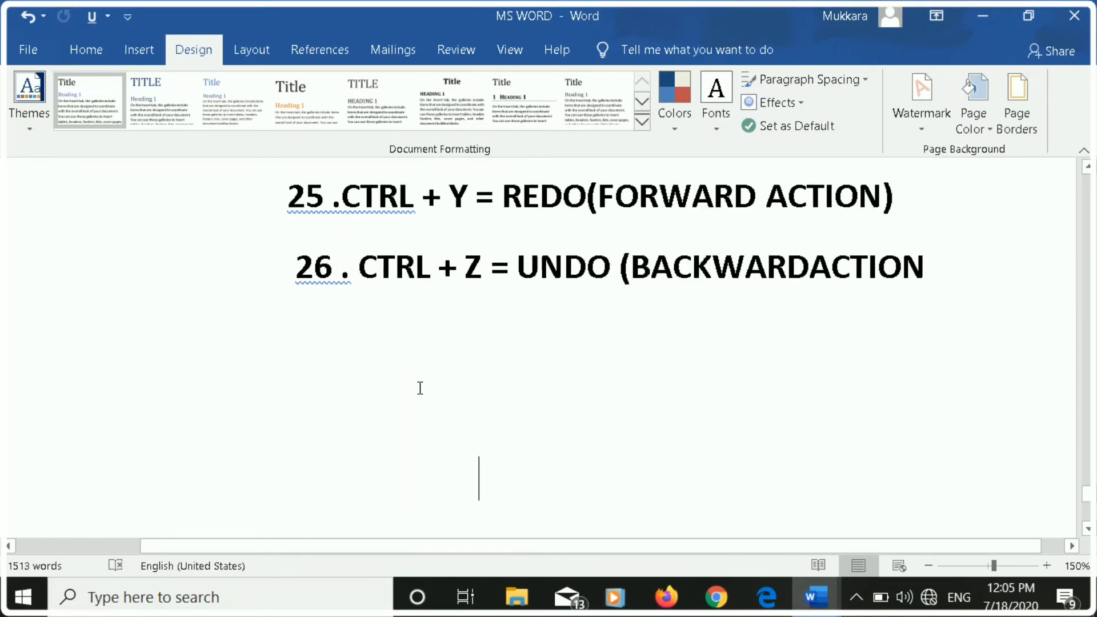
scroll(433, 394, "down", 1)
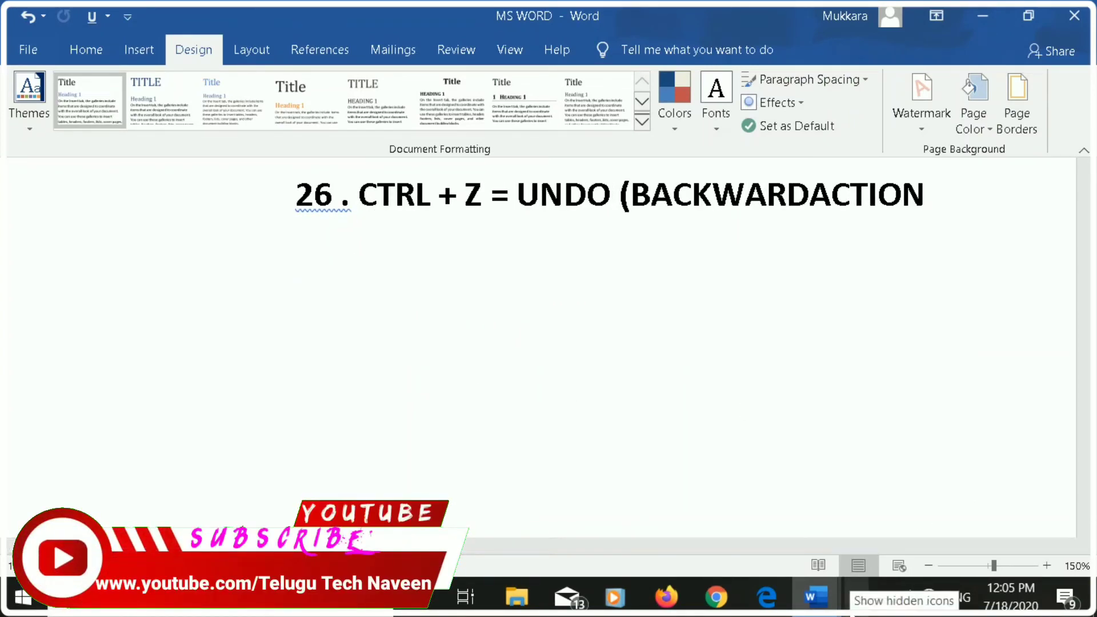
left_click(856, 600)
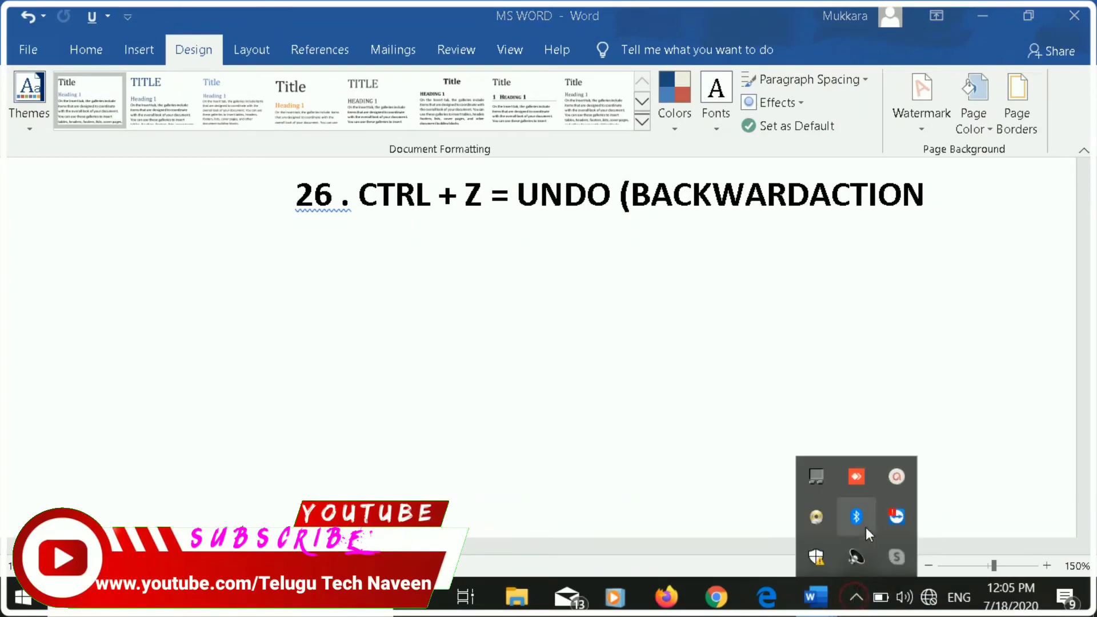
left_click(897, 476)
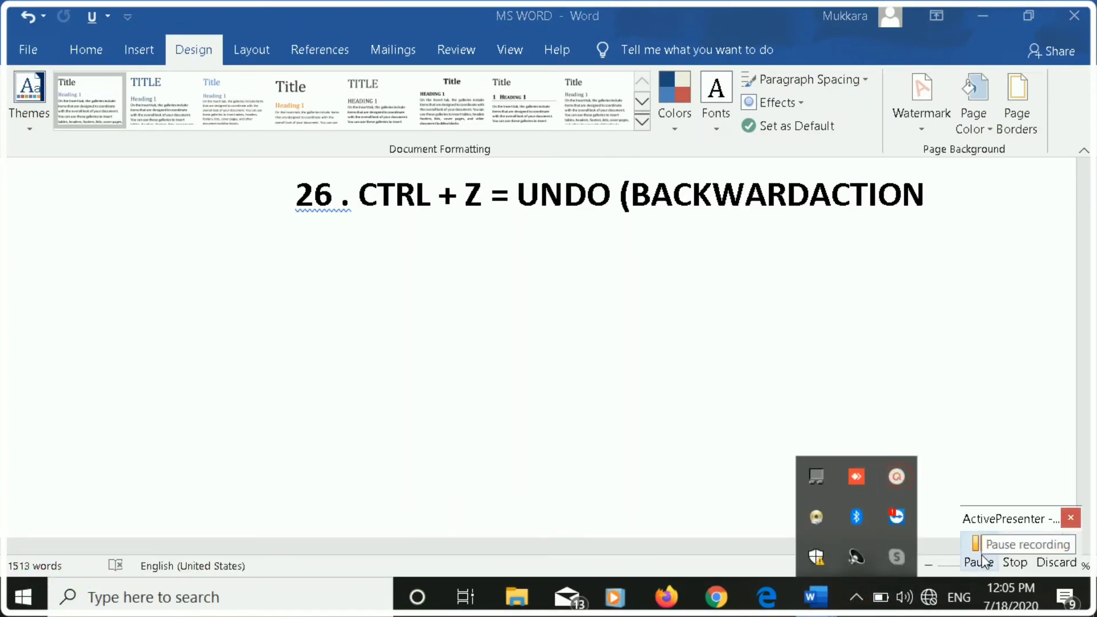